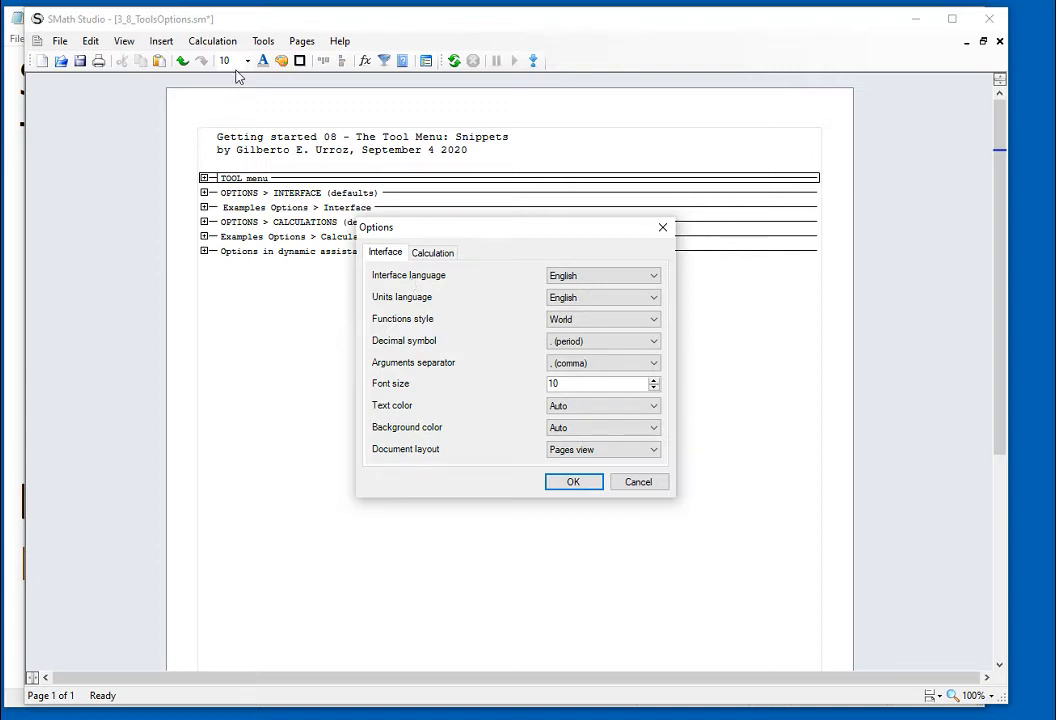
- Switch the interface language to Português, apply it, and look through the translated menus
{"action": "left_click", "coordinate": [624, 285]}
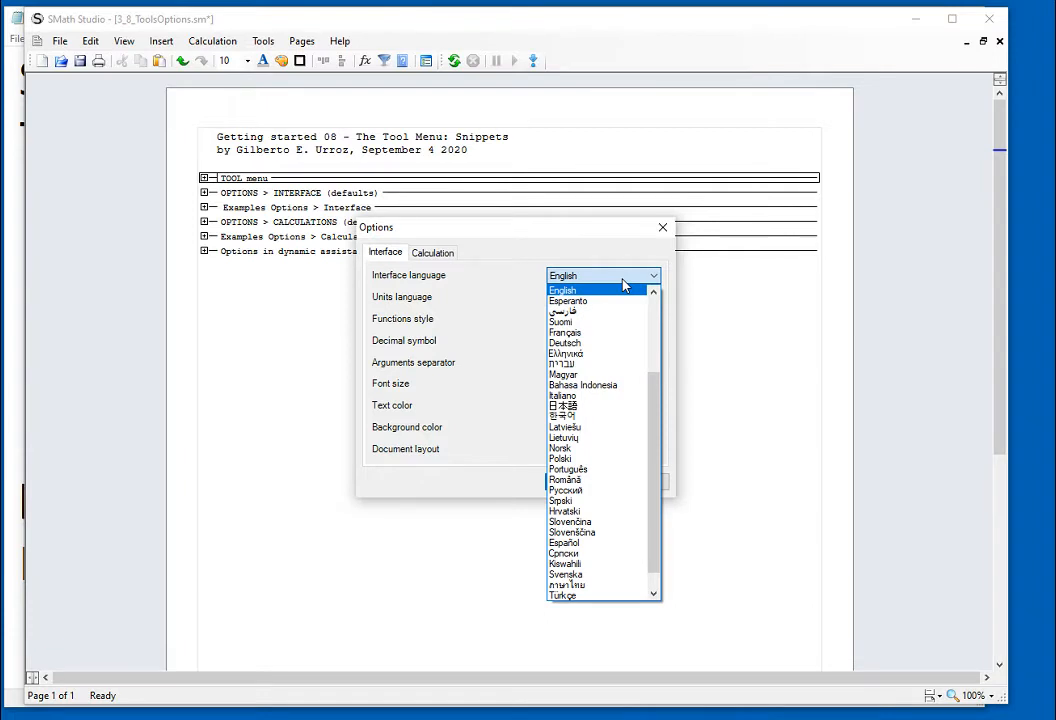
{"action": "left_click", "coordinate": [590, 473]}
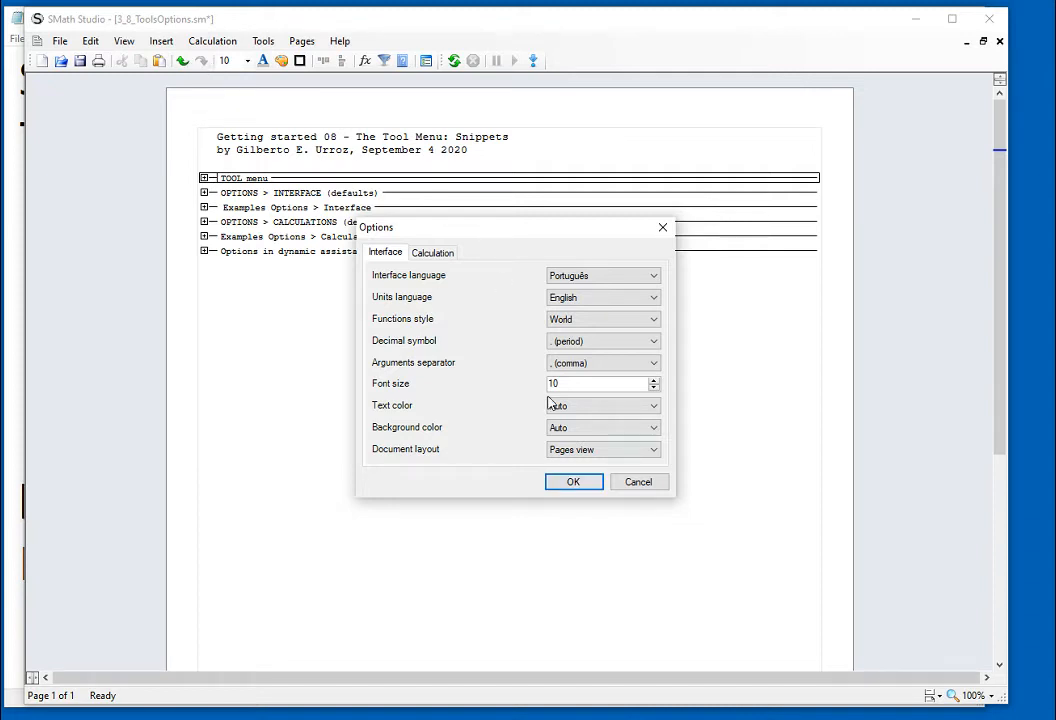
{"action": "left_click", "coordinate": [573, 483]}
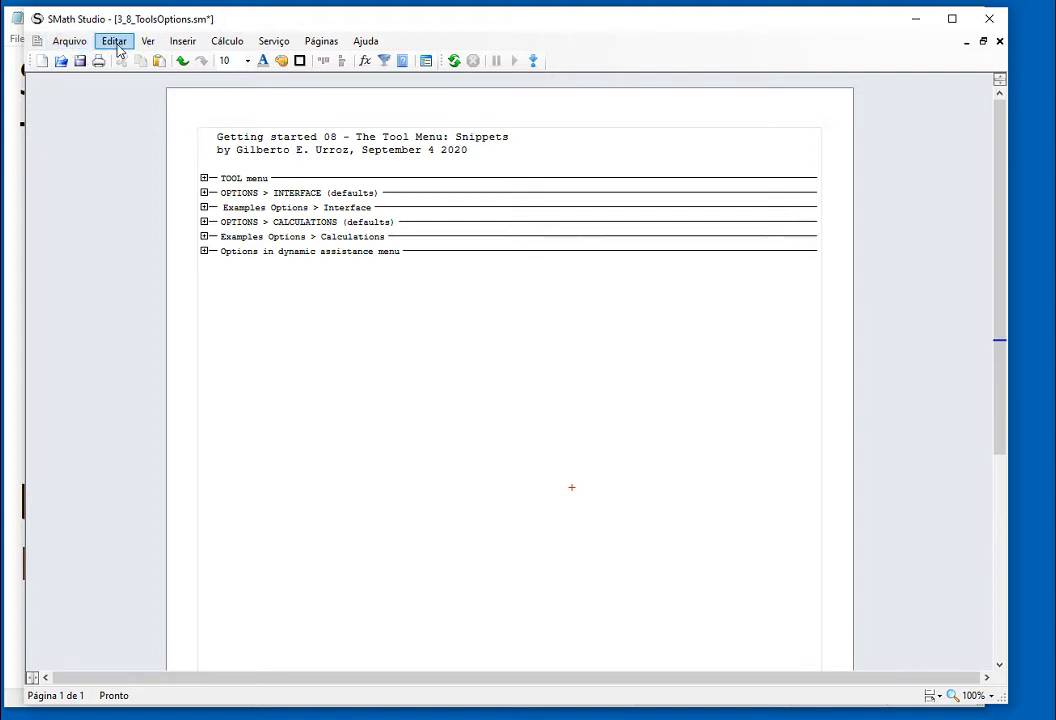
{"action": "left_click", "coordinate": [182, 41]}
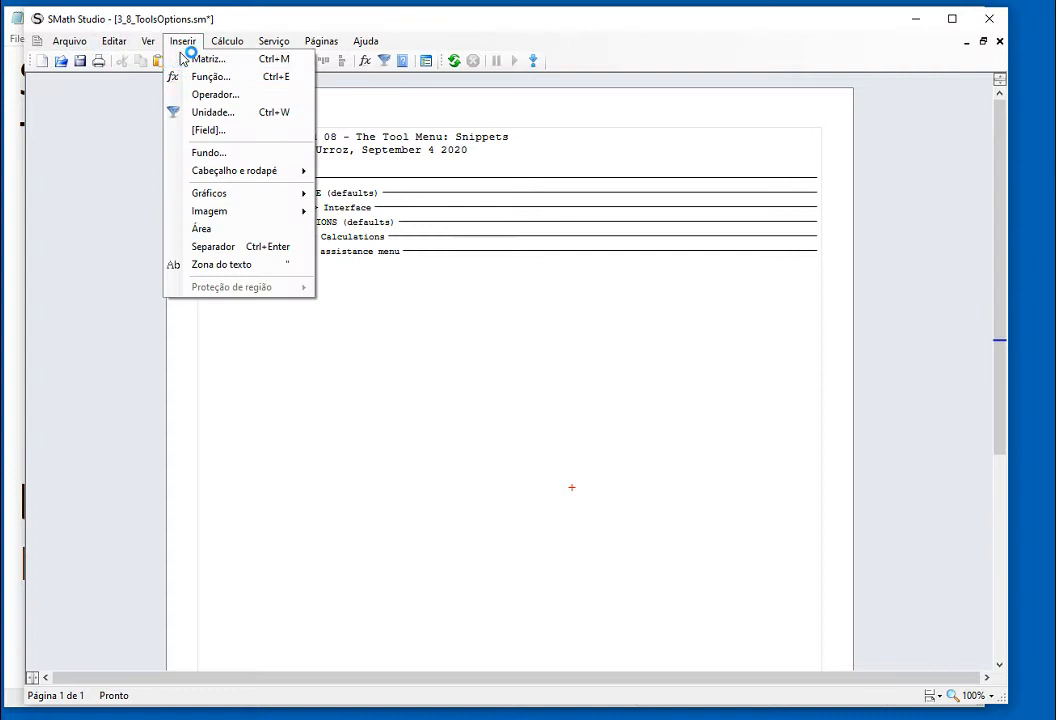
{"action": "mouse_move", "coordinate": [274, 44]}
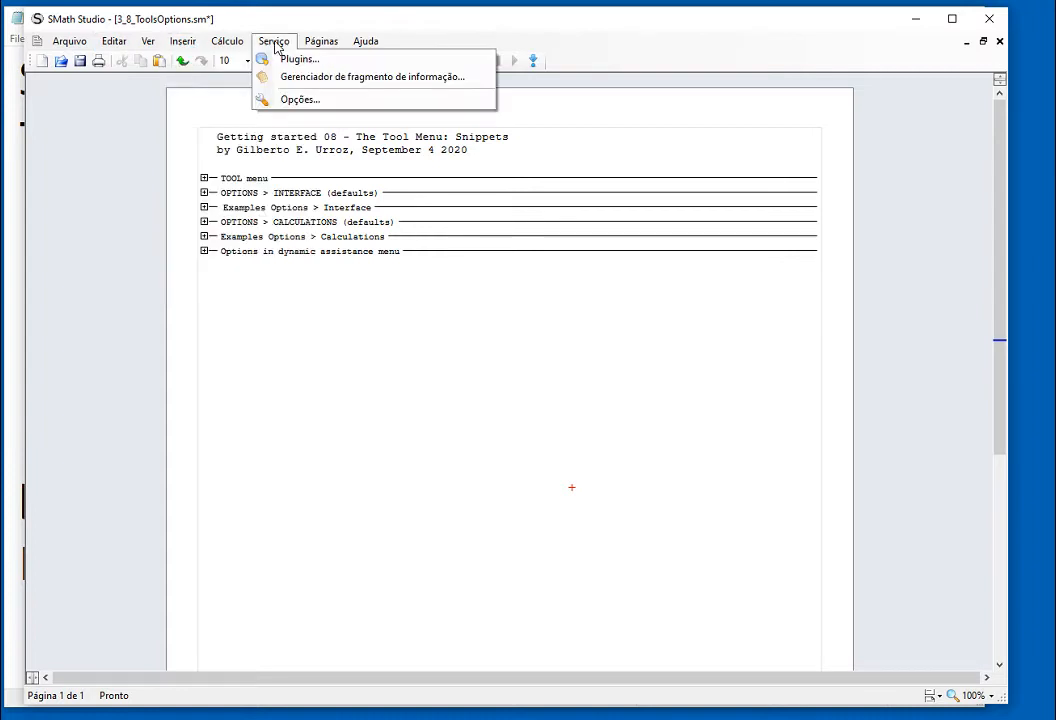
{"action": "mouse_move", "coordinate": [338, 47]}
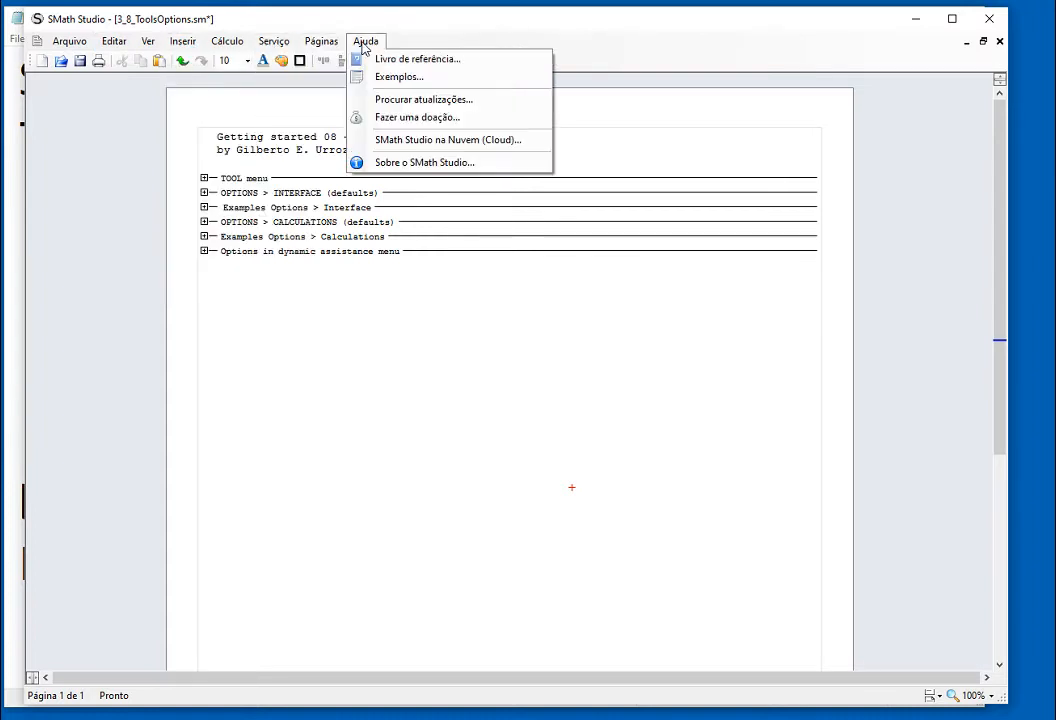
{"action": "left_click", "coordinate": [363, 46]}
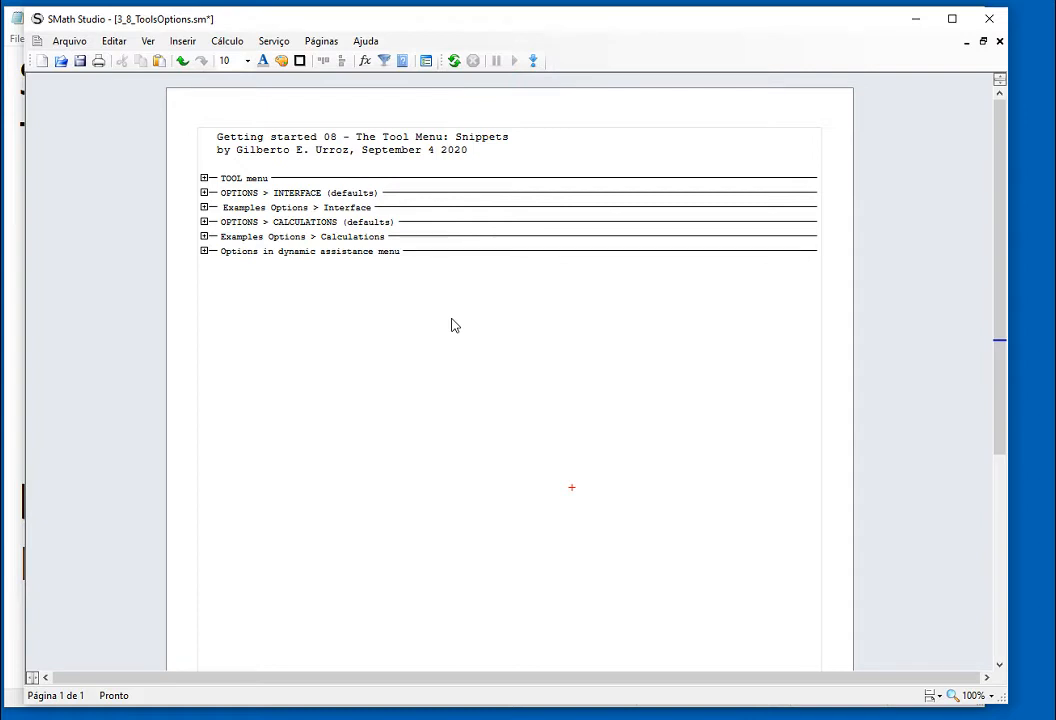
- Set the interface language back to English in the program options and apply it
{"action": "left_click", "coordinate": [273, 41]}
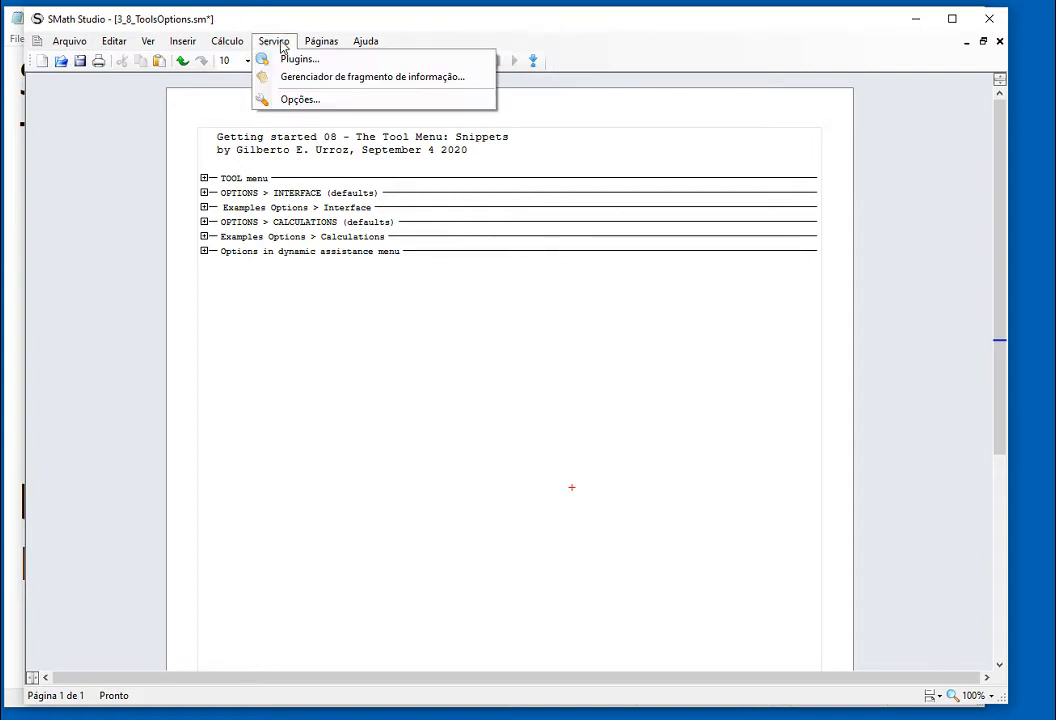
{"action": "left_click", "coordinate": [294, 101]}
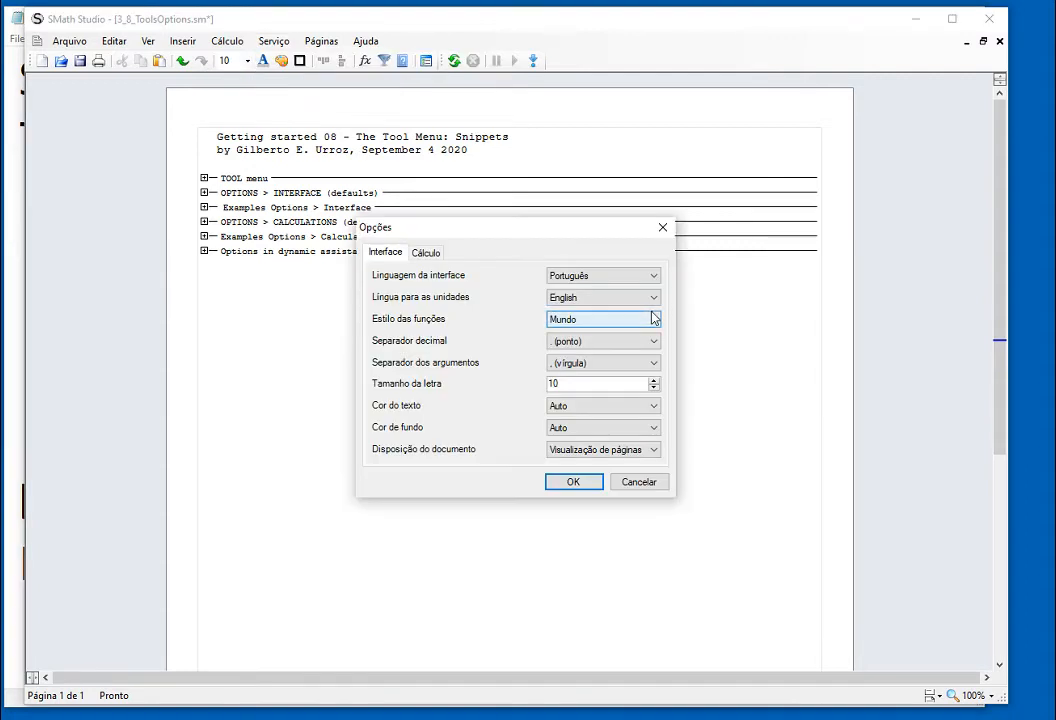
{"action": "left_click", "coordinate": [653, 275]}
{"action": "scroll", "coordinate": [655, 326], "scroll_direction": "up", "scroll_amount": 2}
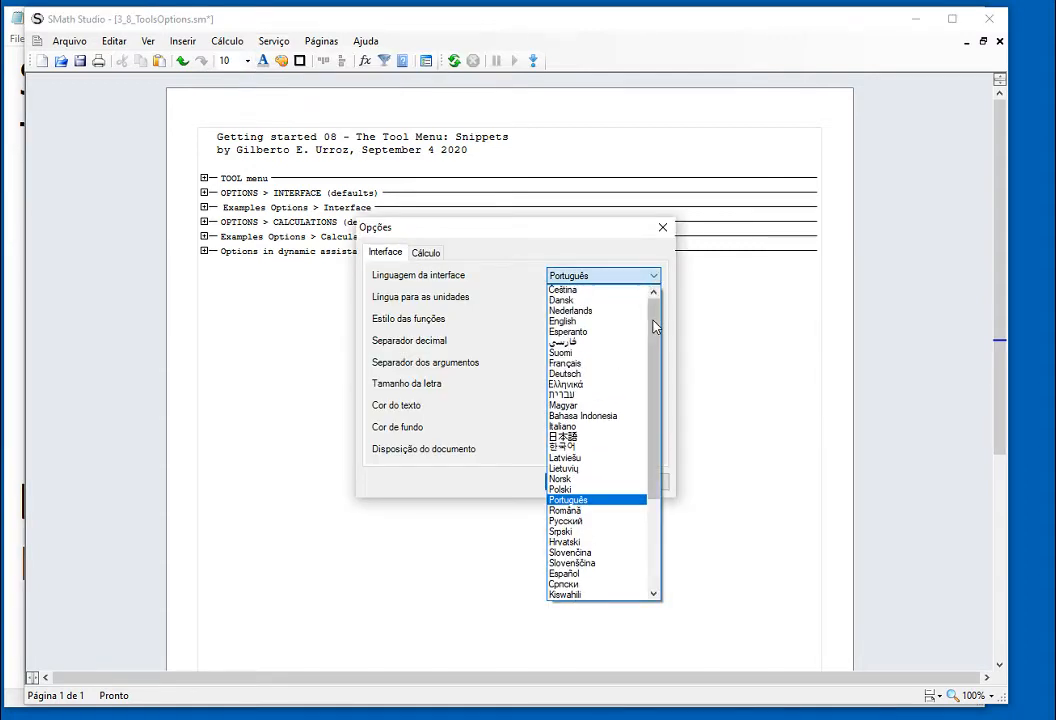
{"action": "scroll", "coordinate": [655, 326], "scroll_direction": "up", "scroll_amount": 3}
{"action": "left_click", "coordinate": [585, 394]}
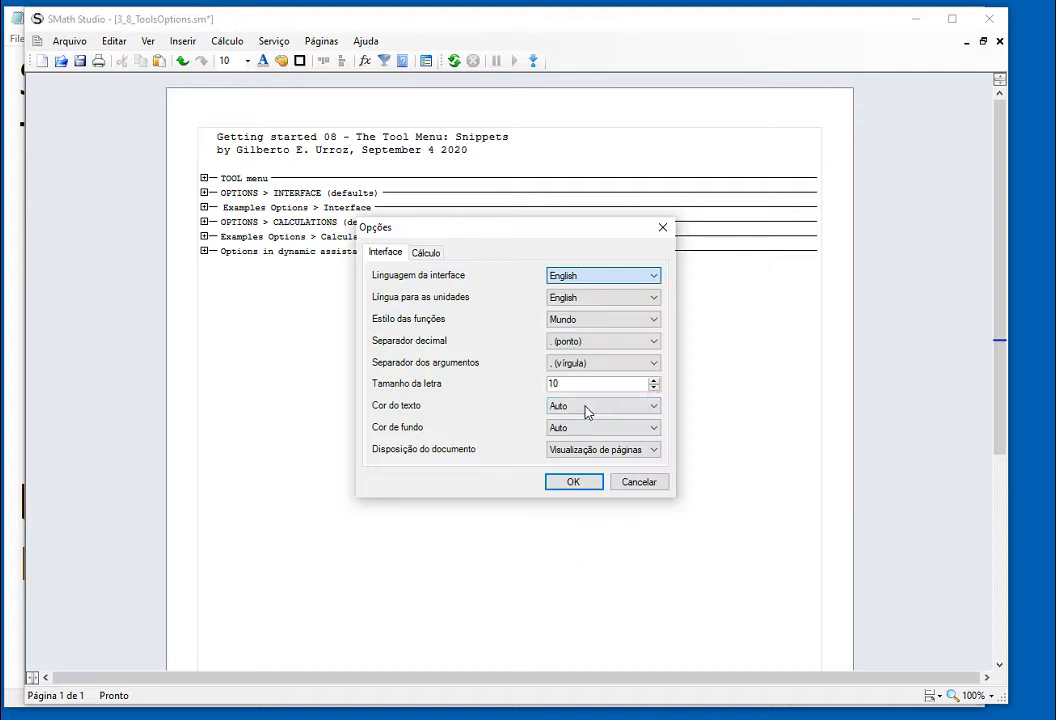
{"action": "left_click", "coordinate": [567, 481]}
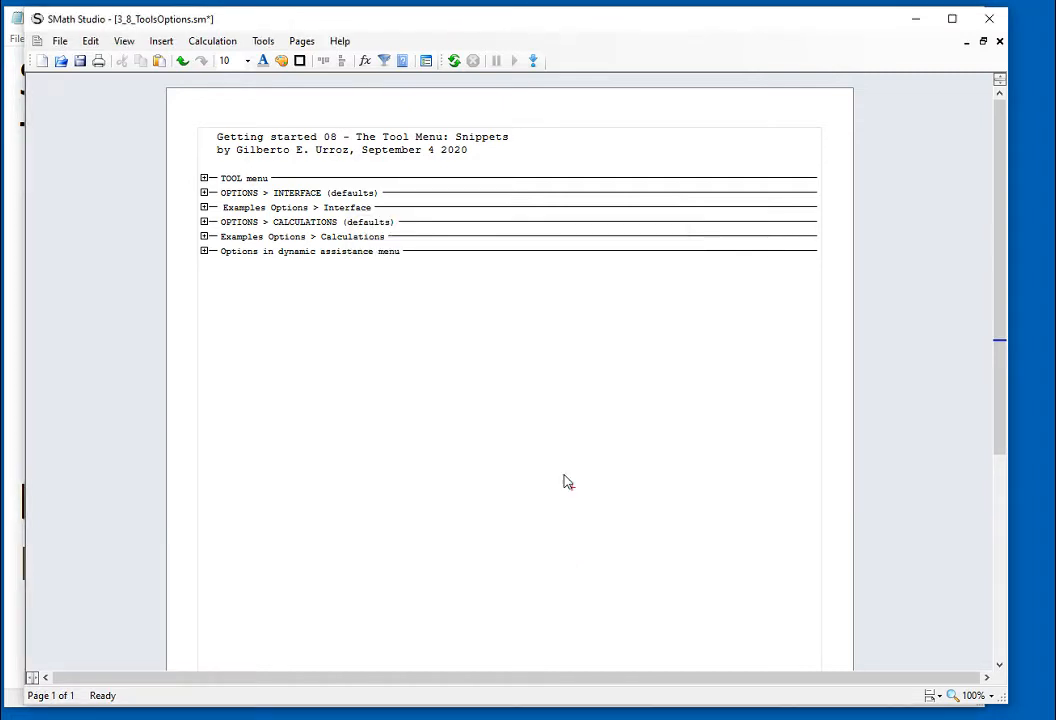
- Open the program options and examine the choices offered for the units language
{"action": "left_click", "coordinate": [263, 41]}
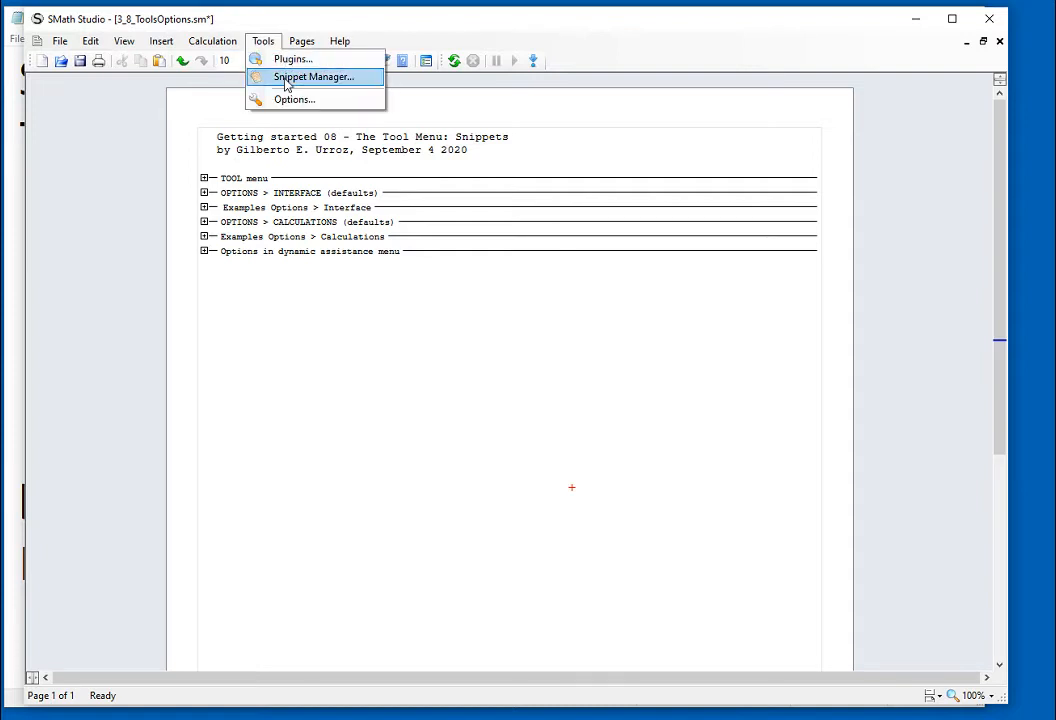
{"action": "left_click", "coordinate": [284, 101]}
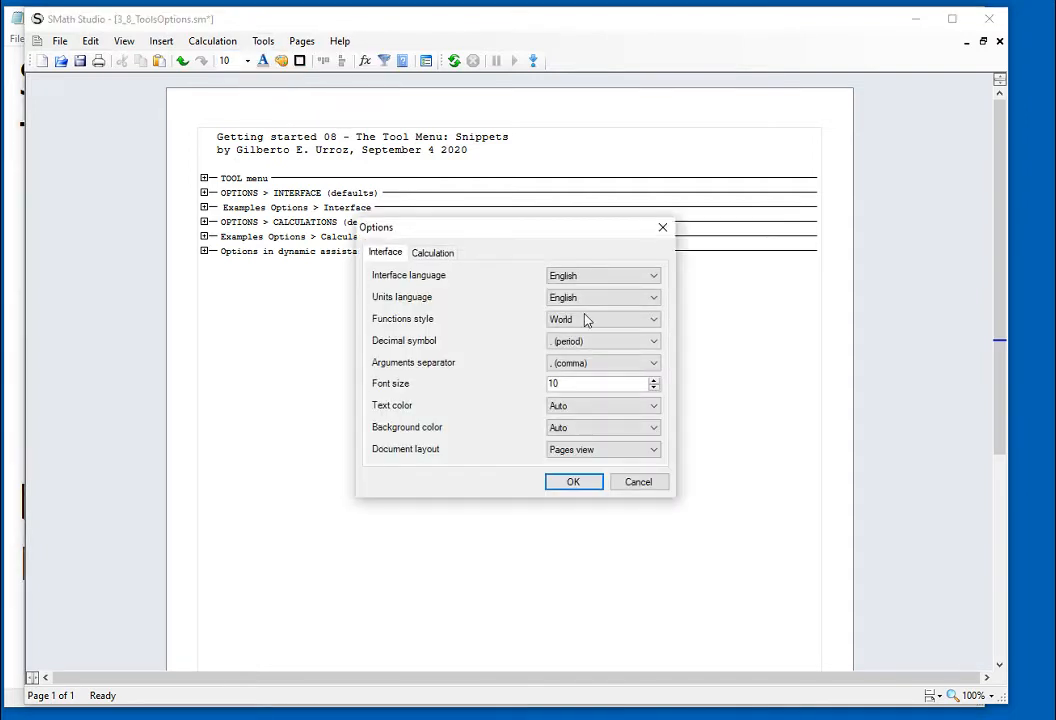
{"action": "left_click", "coordinate": [614, 299]}
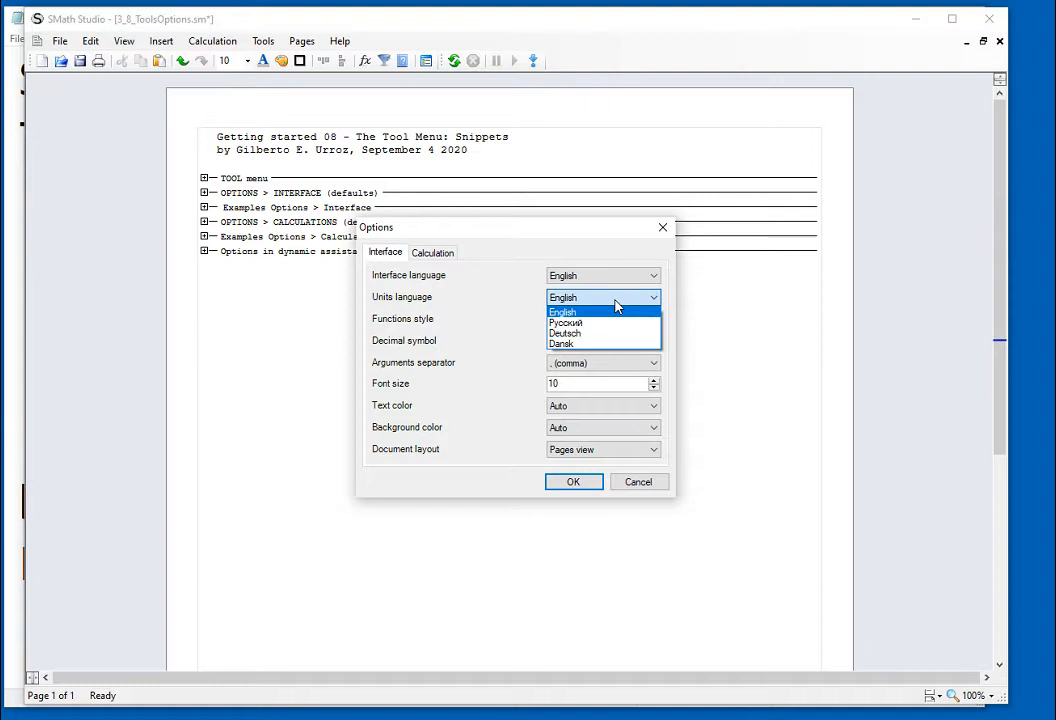
{"action": "left_click", "coordinate": [615, 300]}
{"action": "left_click", "coordinate": [615, 300]}
{"action": "left_click", "coordinate": [616, 306]}
{"action": "left_click", "coordinate": [616, 306]}
{"action": "left_click", "coordinate": [616, 306]}
{"action": "left_click", "coordinate": [616, 306]}
{"action": "left_click", "coordinate": [630, 309]}
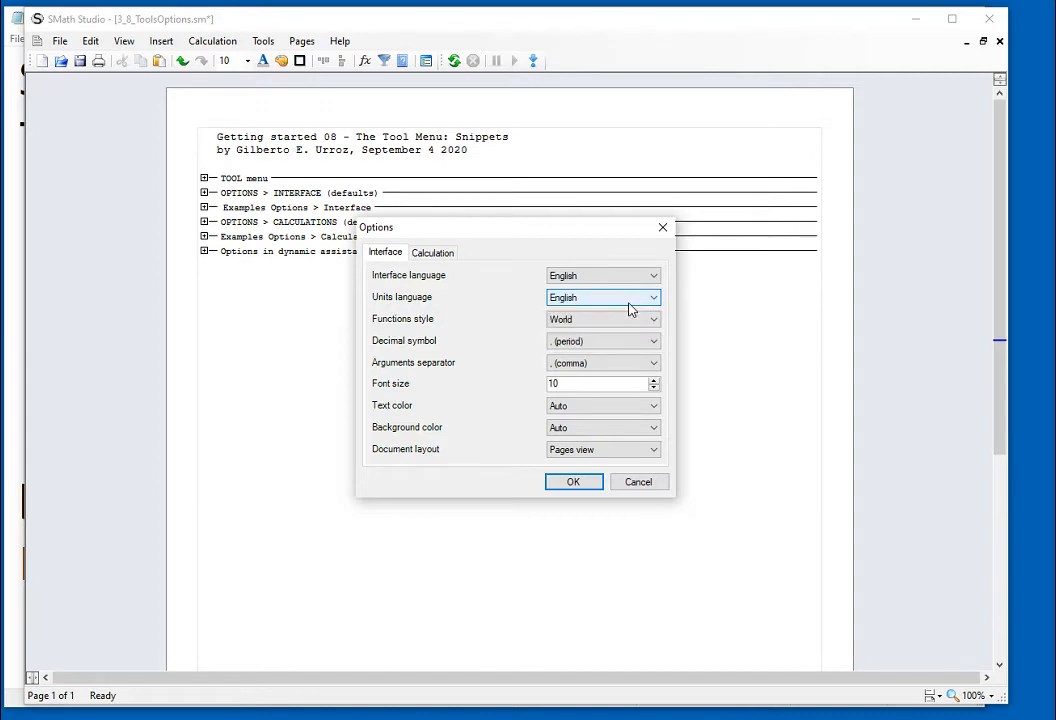
{"action": "left_click", "coordinate": [630, 309]}
{"action": "left_click", "coordinate": [715, 315]}
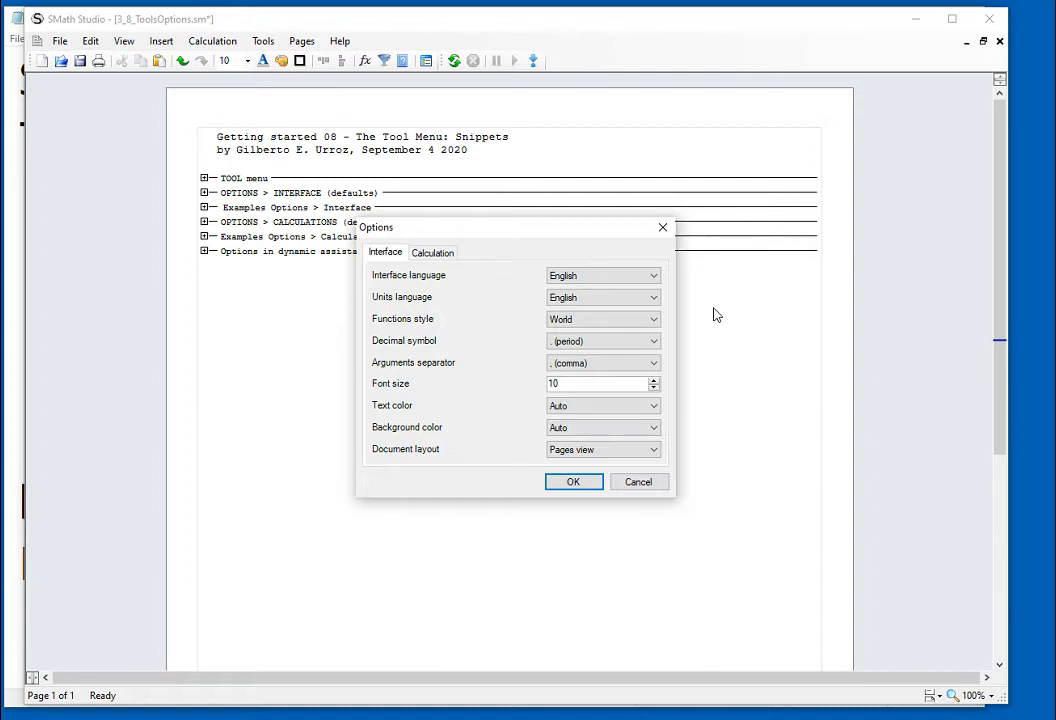
- Apply the World functions style and check how the trigonometric functions are named in the function list
{"action": "left_click", "coordinate": [640, 320]}
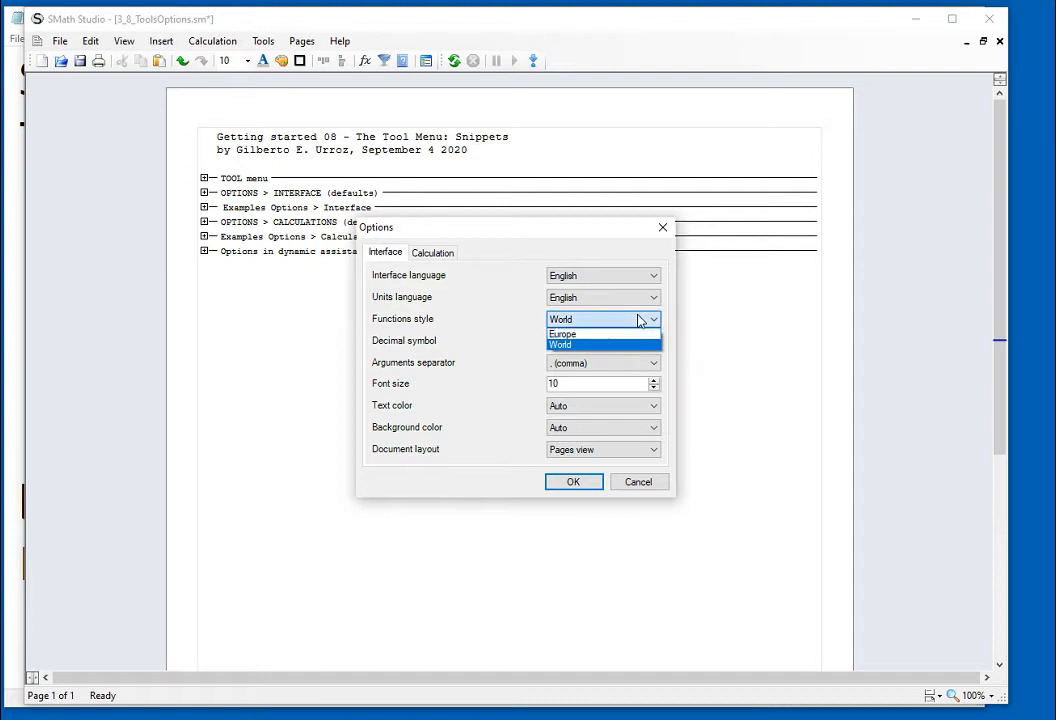
{"action": "left_click", "coordinate": [641, 345]}
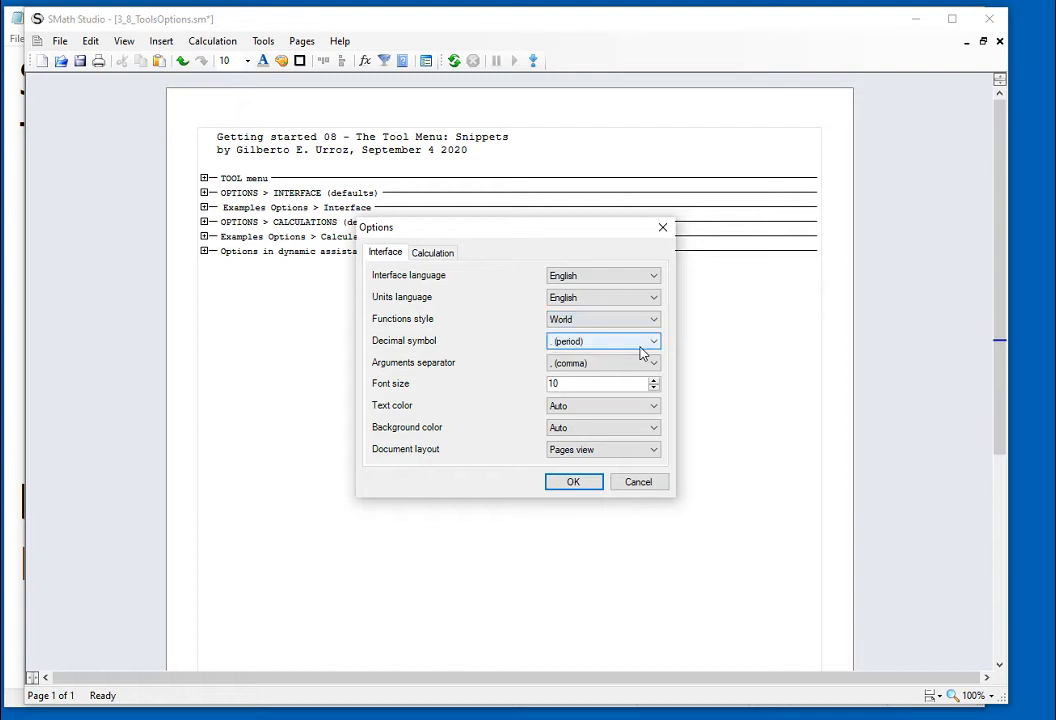
{"action": "left_click", "coordinate": [582, 484]}
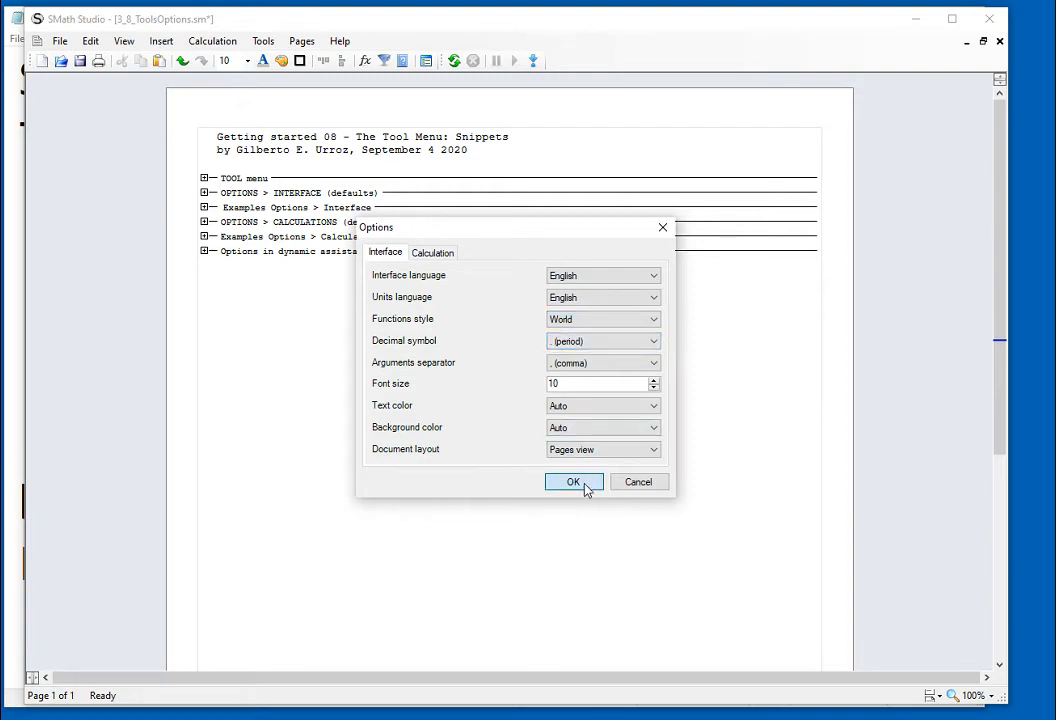
{"action": "left_click", "coordinate": [365, 61]}
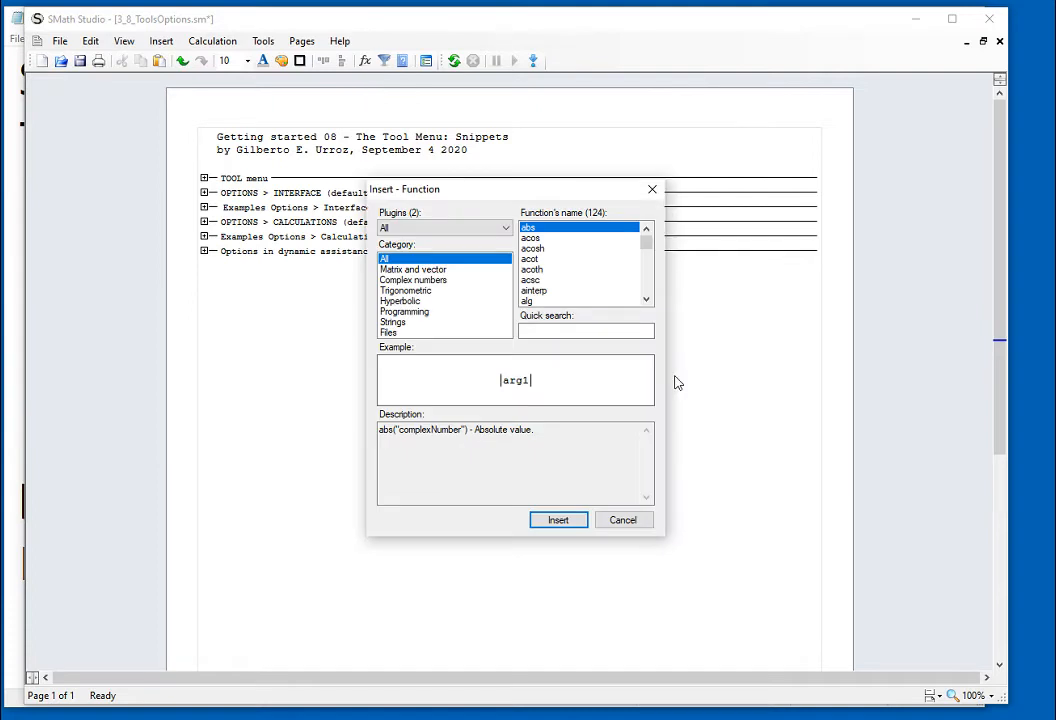
{"action": "left_click", "coordinate": [427, 293]}
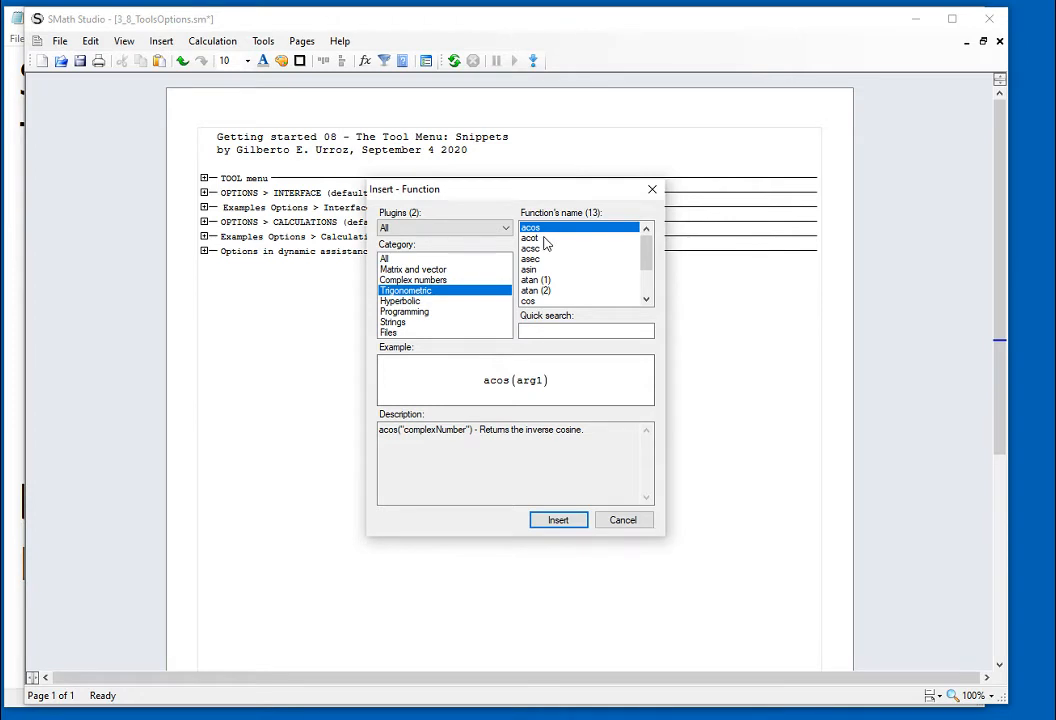
{"action": "left_click", "coordinate": [623, 519]}
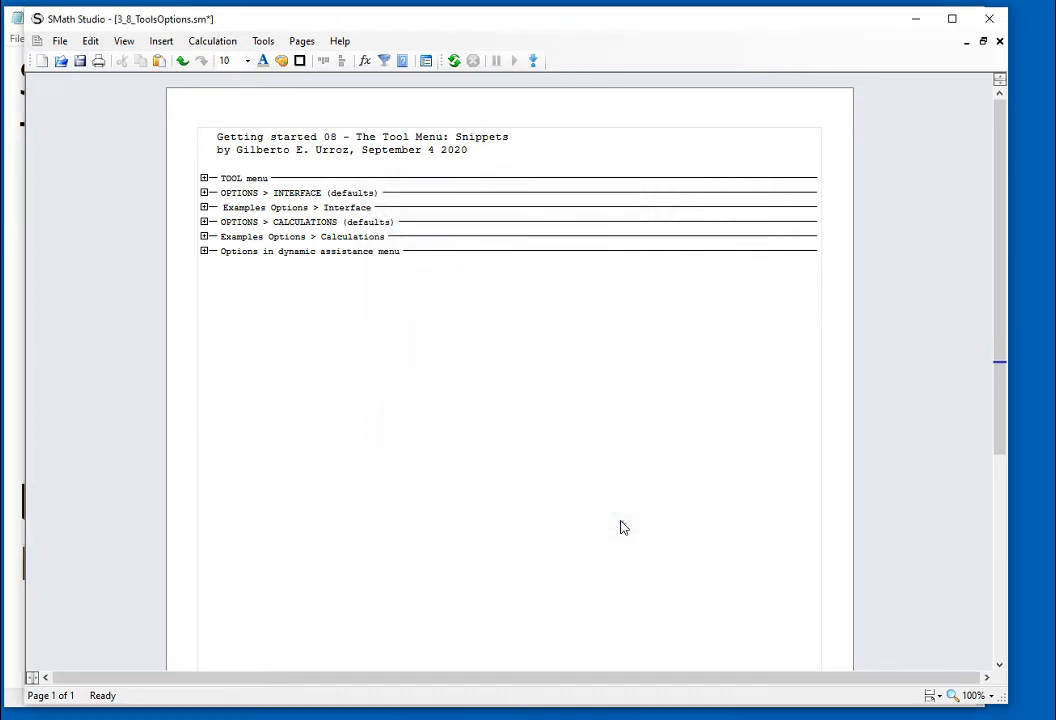
- Change the functions style to Europe in the interface options and apply it
{"action": "left_click", "coordinate": [275, 43]}
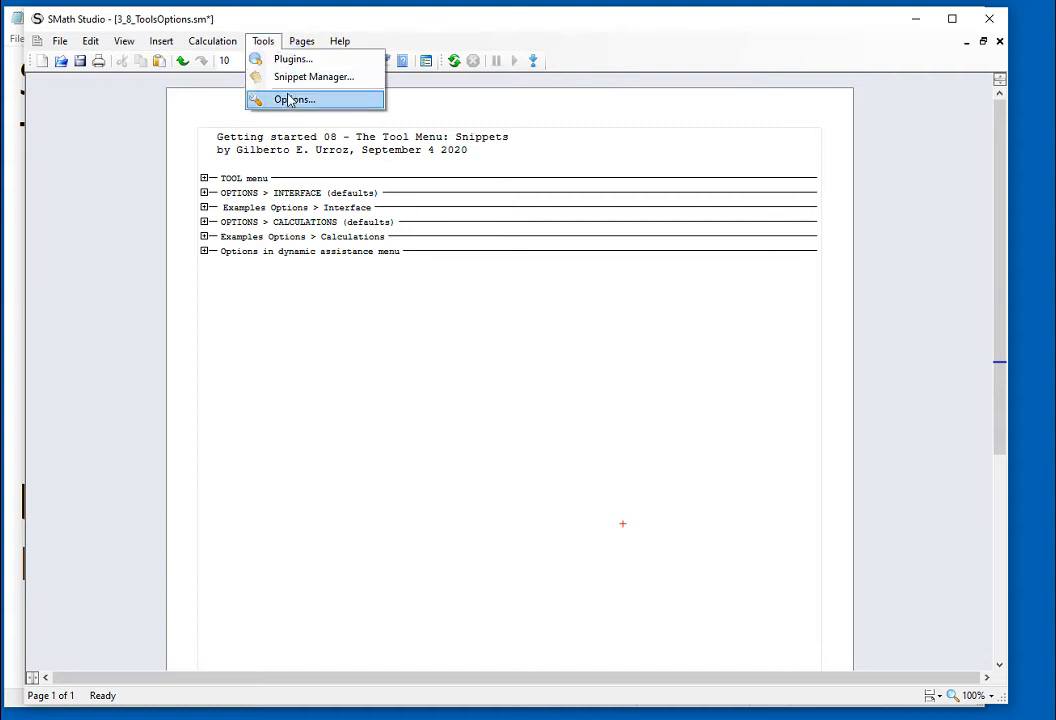
{"action": "left_click", "coordinate": [288, 100]}
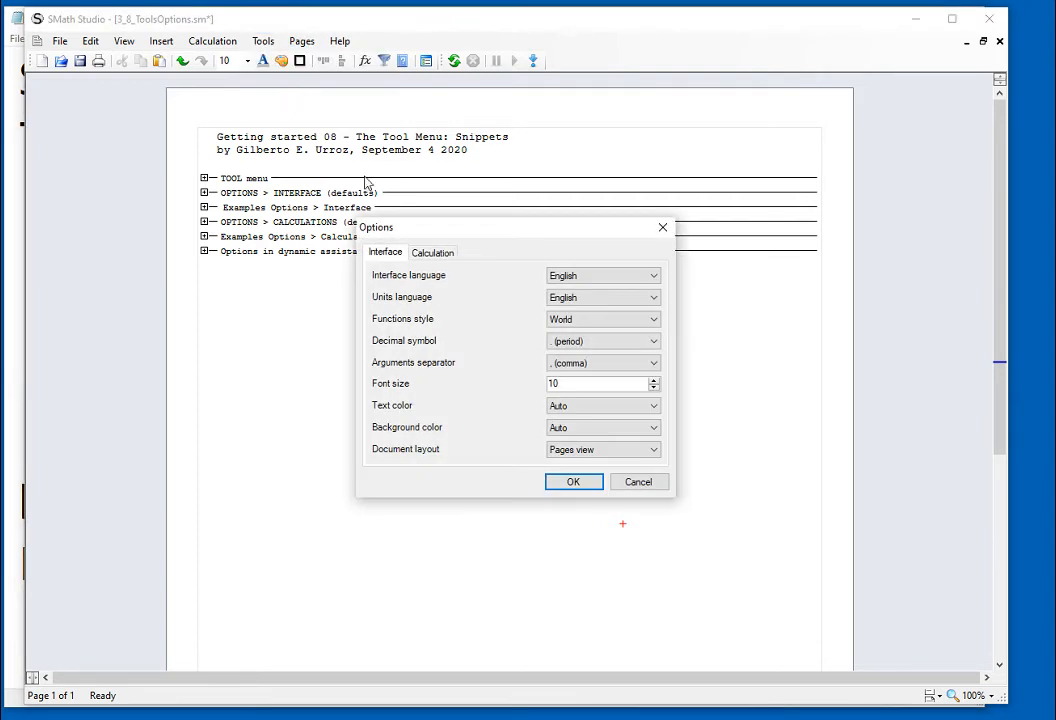
{"action": "left_click", "coordinate": [588, 322]}
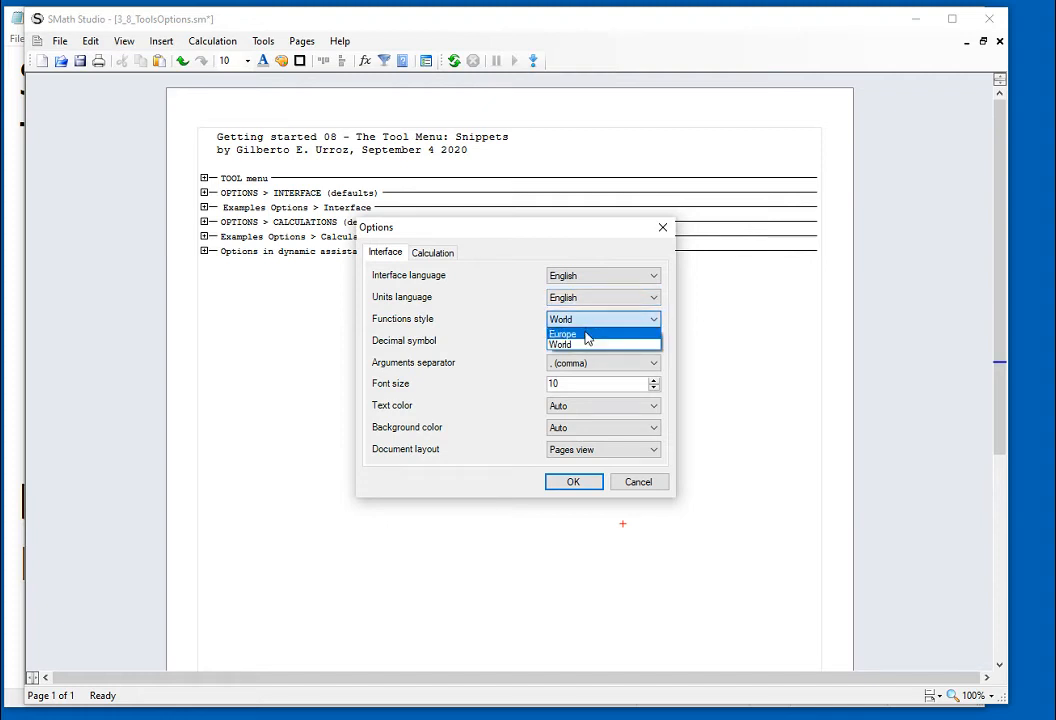
{"action": "left_click", "coordinate": [586, 334]}
{"action": "left_click", "coordinate": [566, 481]}
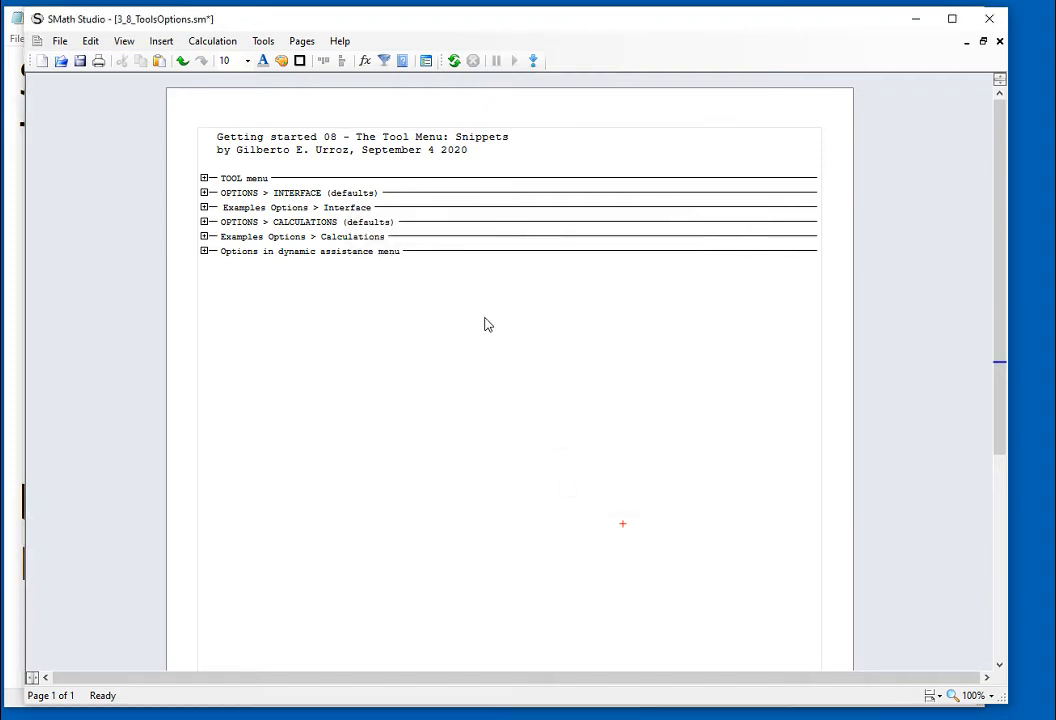
- Insert the European-style arcsec function from the trigonometric category into the worksheet, and delete it again
{"action": "left_click", "coordinate": [365, 61]}
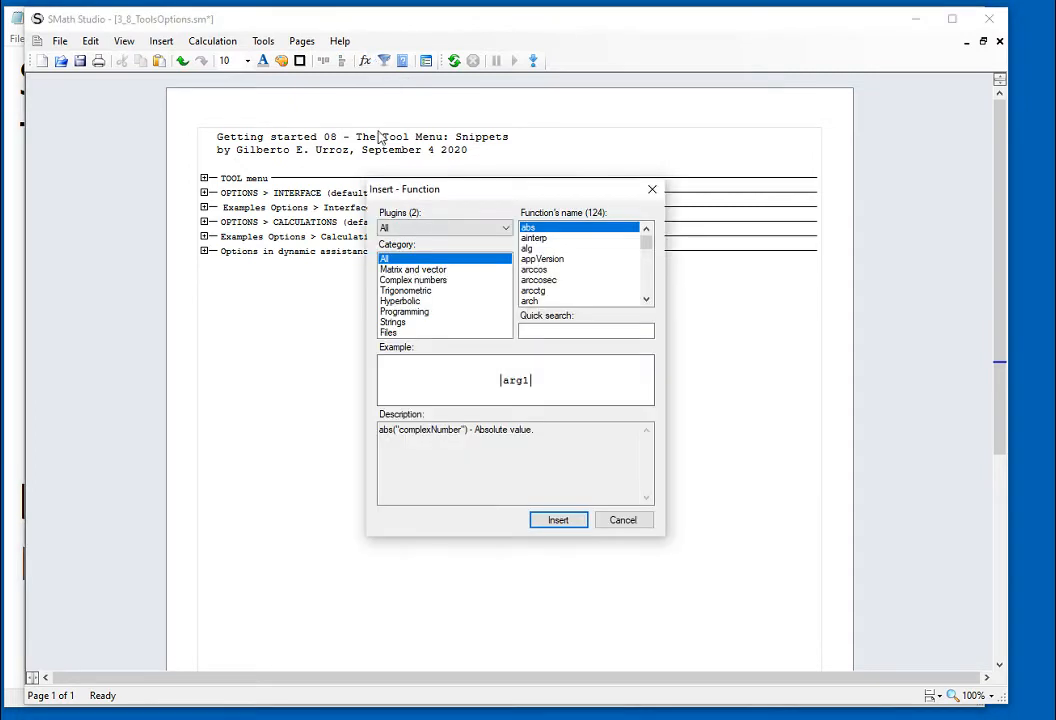
{"action": "left_click", "coordinate": [410, 291]}
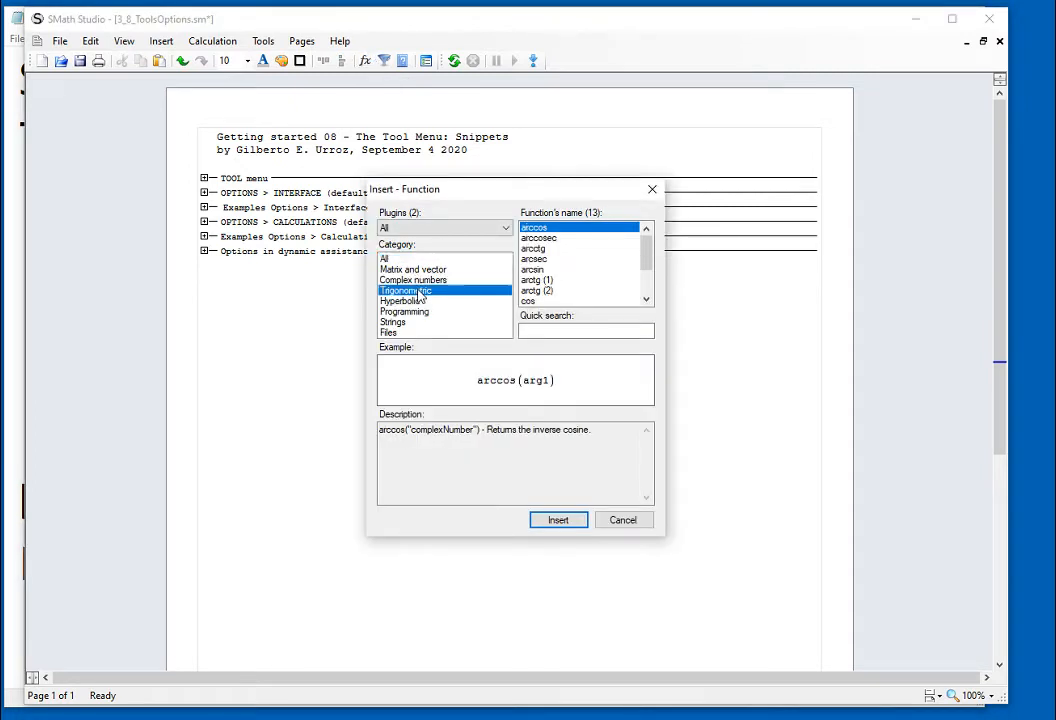
{"action": "double_click", "coordinate": [565, 259]}
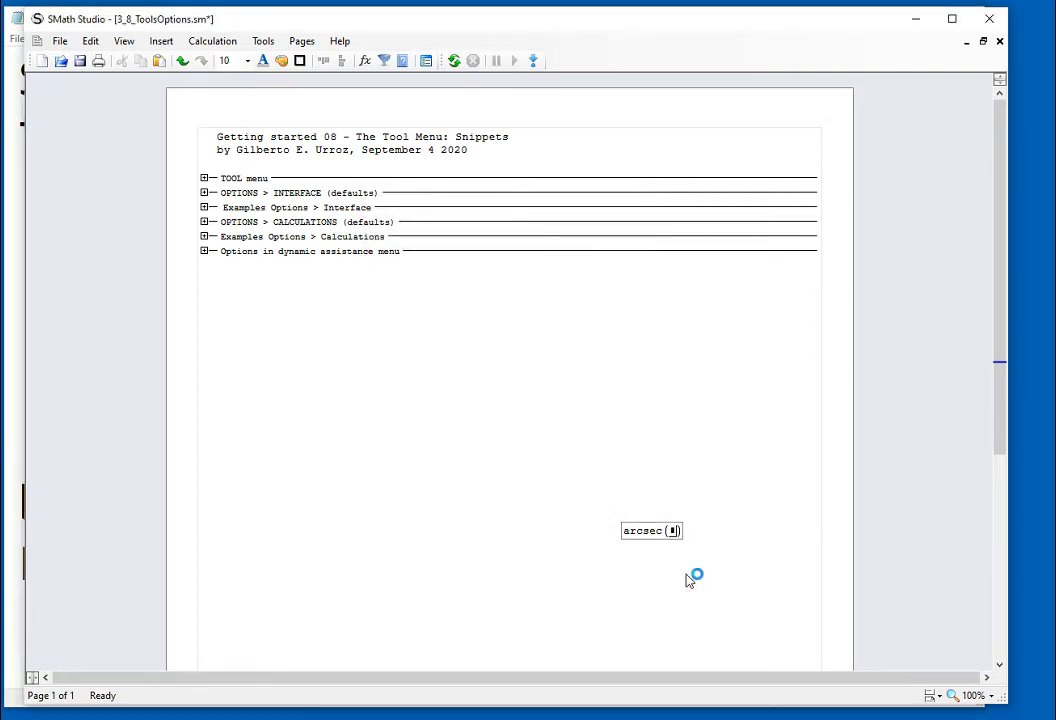
{"action": "left_click_drag", "start_coordinate": [688, 567], "coordinate": [658, 540]}
{"action": "key", "text": "Delete"}
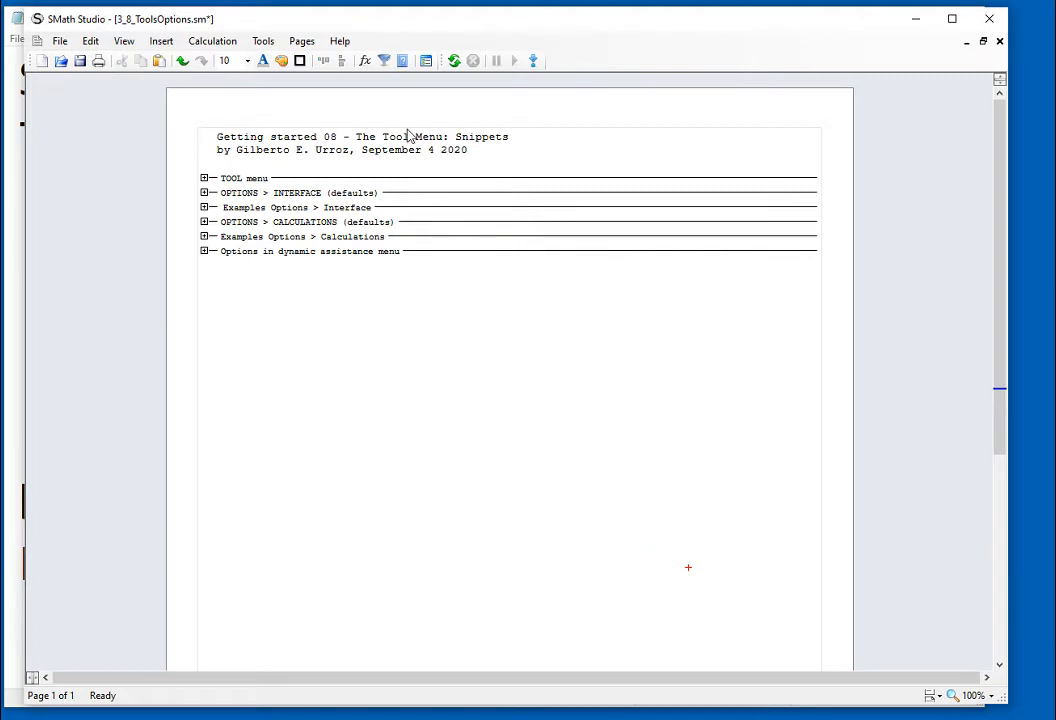
- Set the functions style back to World in the interface options
{"action": "left_click", "coordinate": [264, 42]}
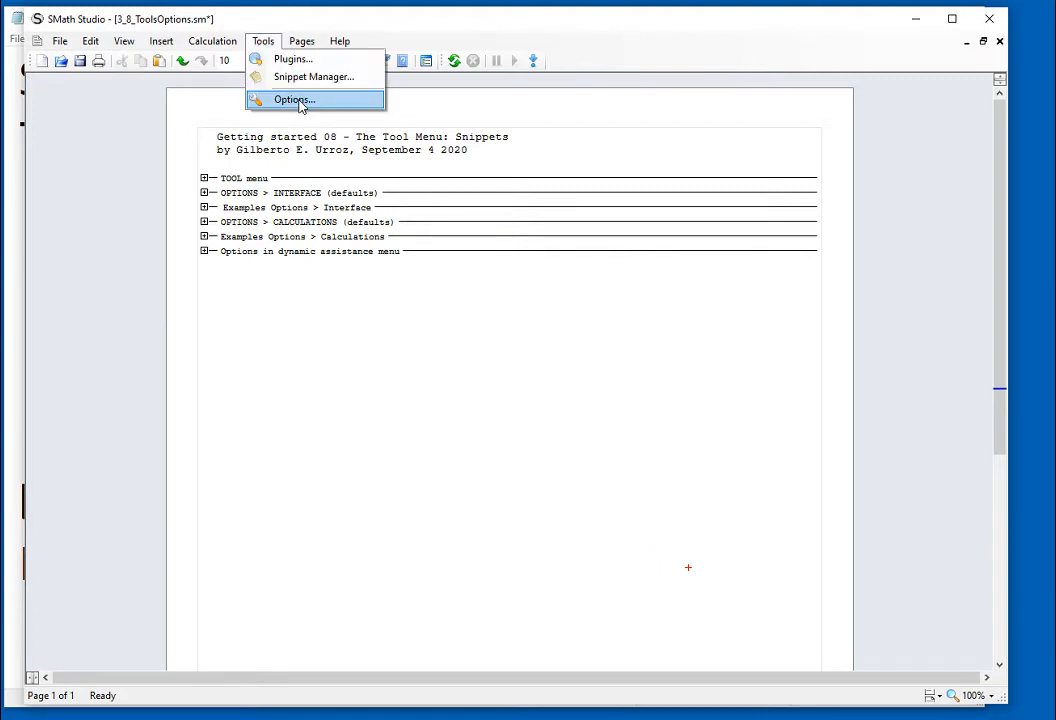
{"action": "left_click", "coordinate": [300, 101]}
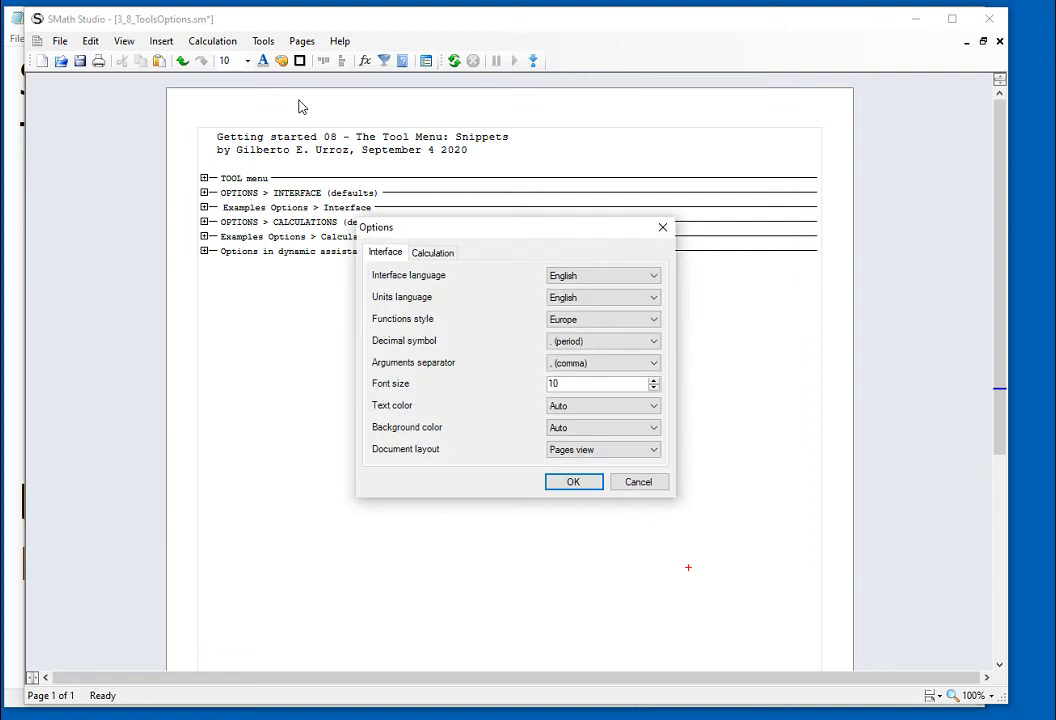
{"action": "left_click", "coordinate": [632, 322]}
{"action": "left_click", "coordinate": [634, 344]}
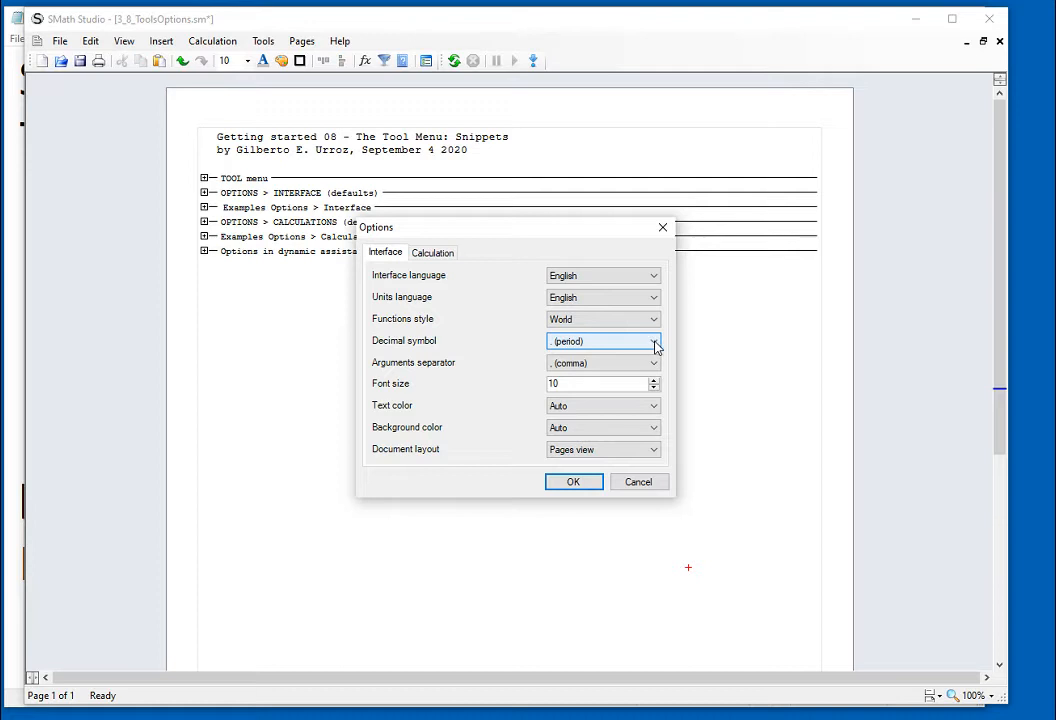
- Review the available choices for decimal symbol, arguments separator, text color and document layout in the interface options
{"action": "left_click", "coordinate": [655, 343]}
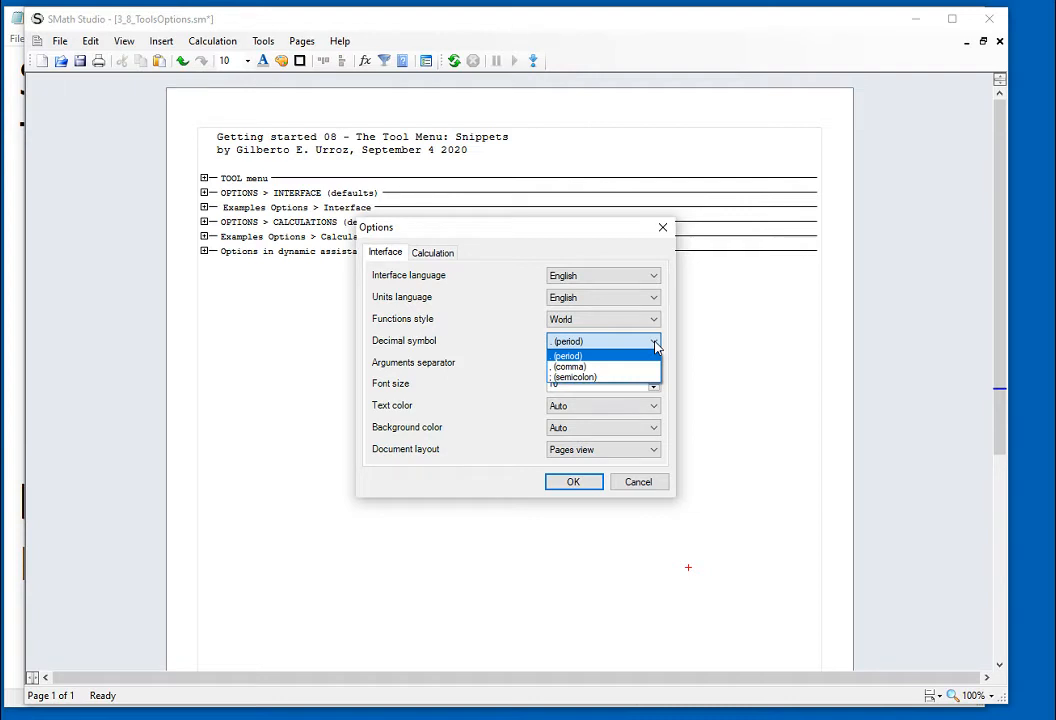
{"action": "left_click", "coordinate": [715, 372]}
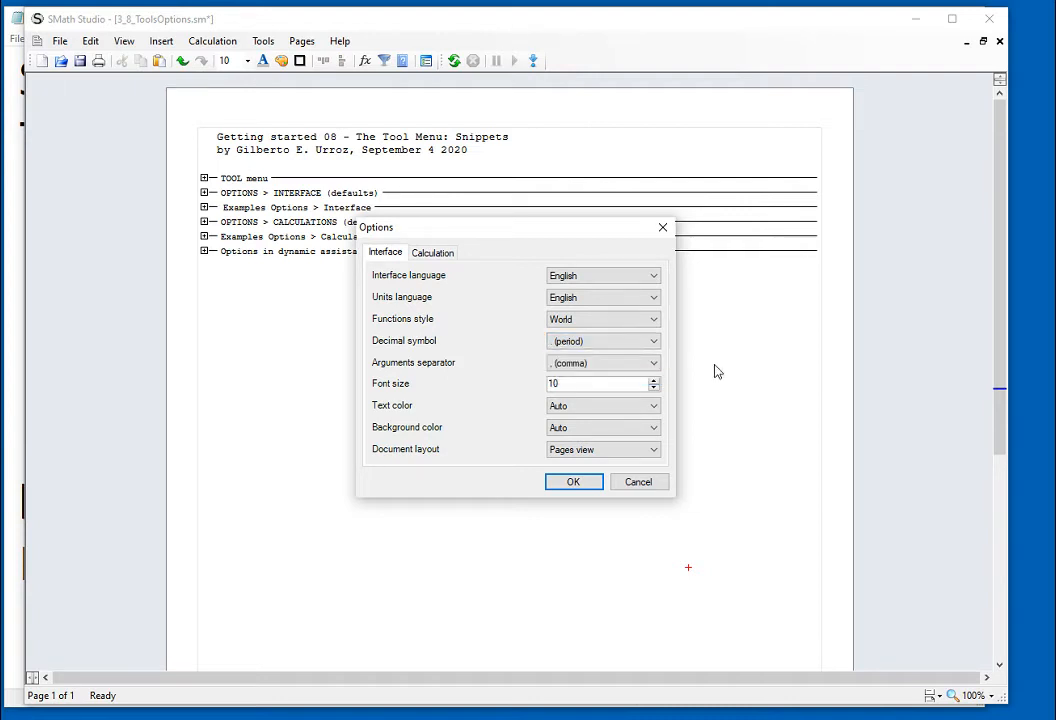
{"action": "left_click", "coordinate": [656, 364]}
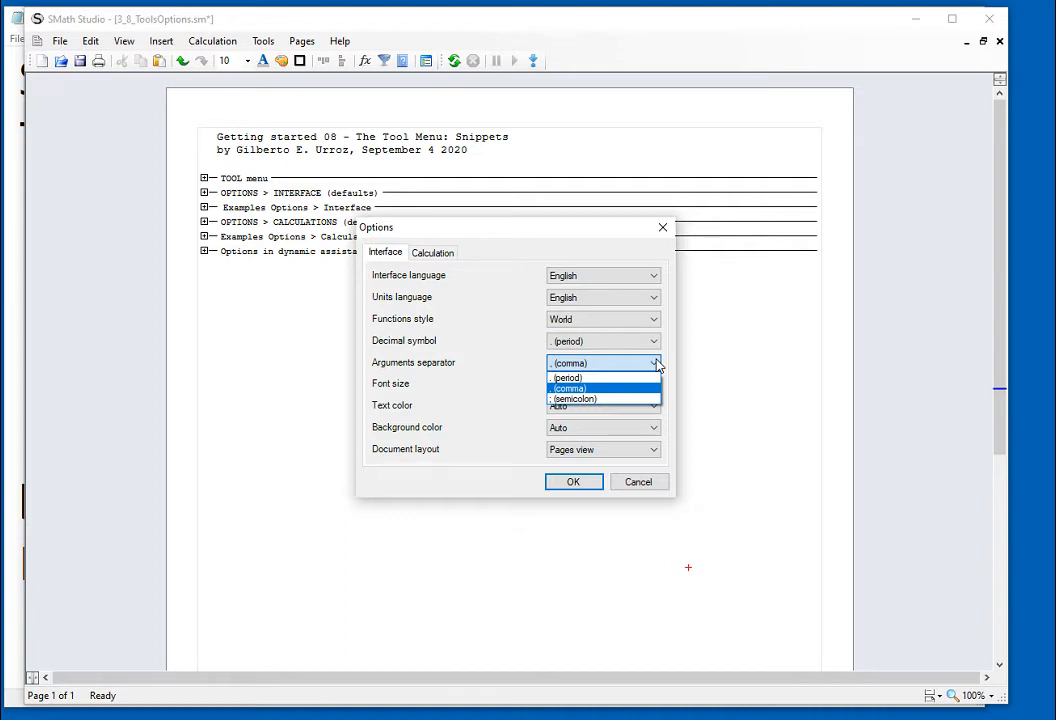
{"action": "left_click", "coordinate": [719, 373]}
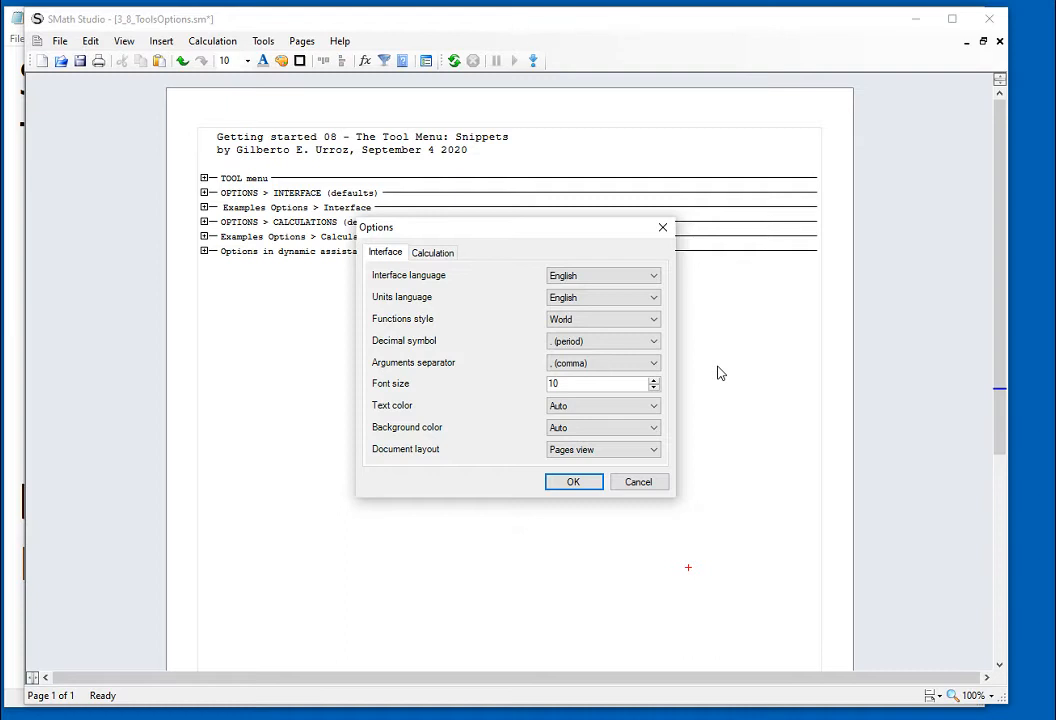
{"action": "left_click", "coordinate": [651, 412]}
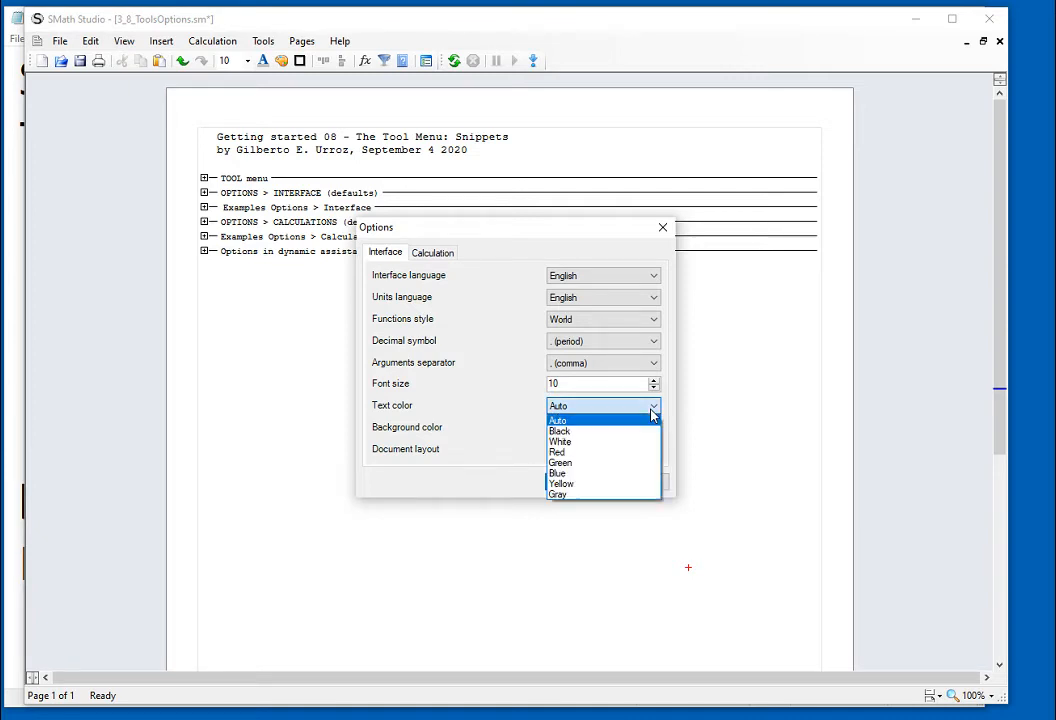
{"action": "left_click", "coordinate": [652, 412]}
{"action": "left_click", "coordinate": [652, 412]}
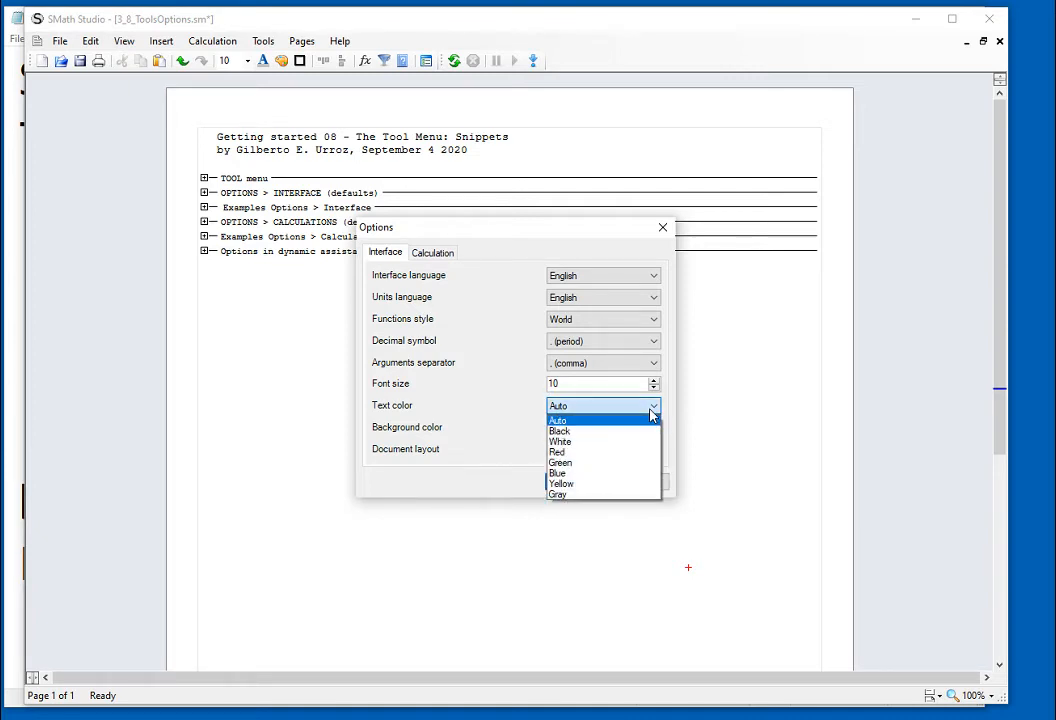
{"action": "left_click", "coordinate": [725, 432]}
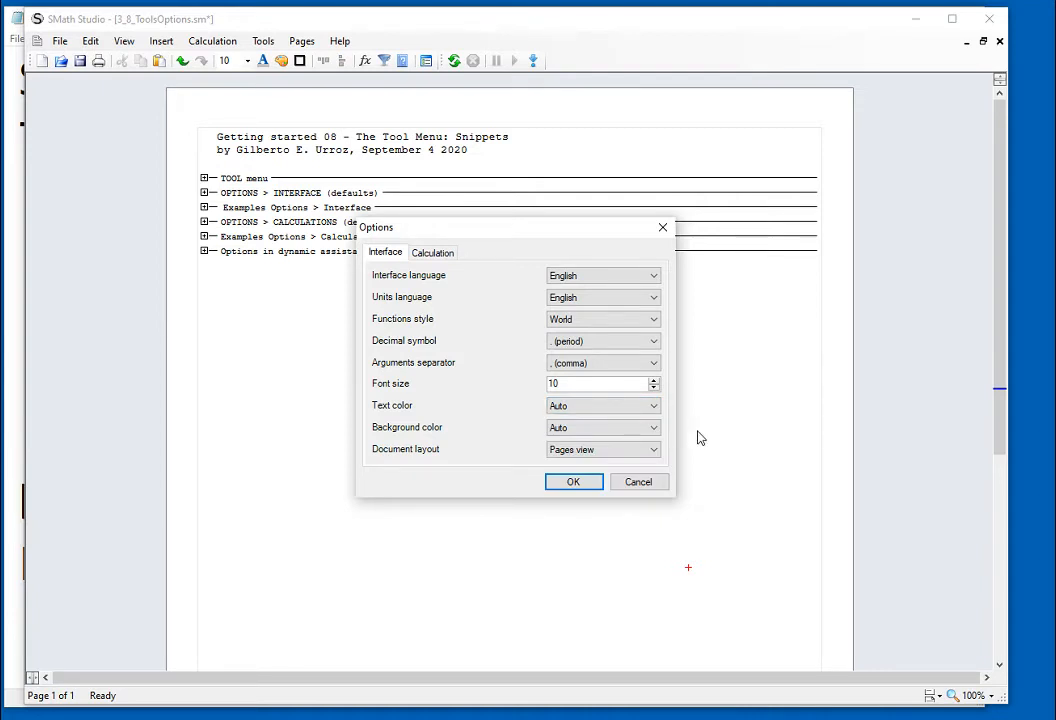
{"action": "left_click", "coordinate": [654, 452]}
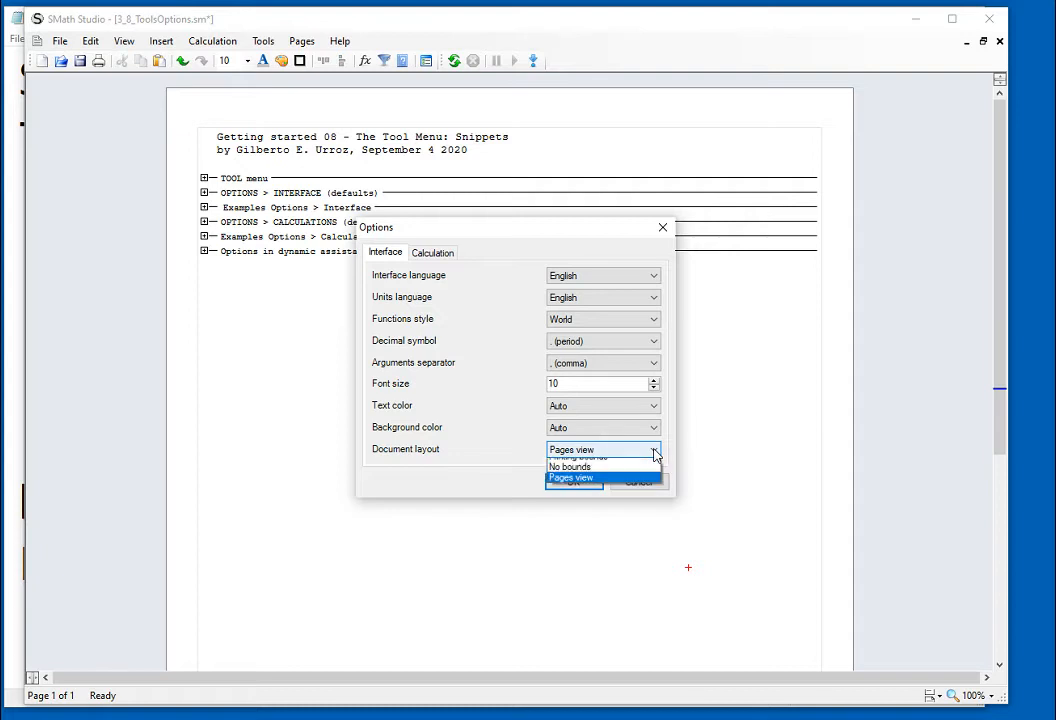
{"action": "left_click", "coordinate": [655, 452]}
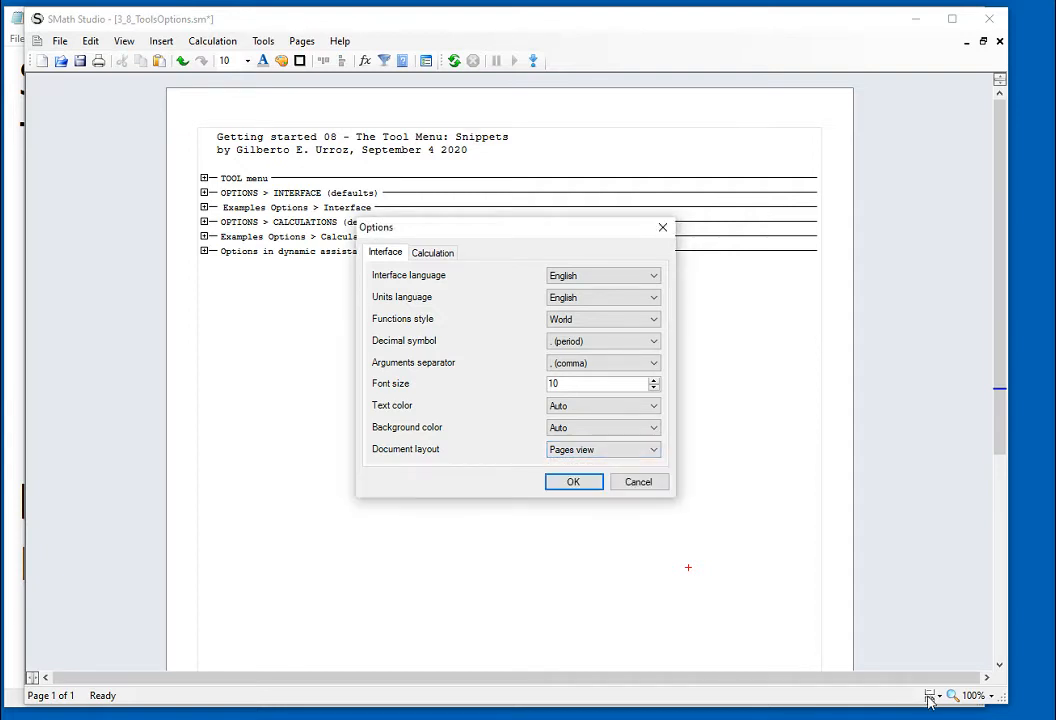
- Change the document layout to No bounds in the interface options and apply it
{"action": "left_click", "coordinate": [653, 451]}
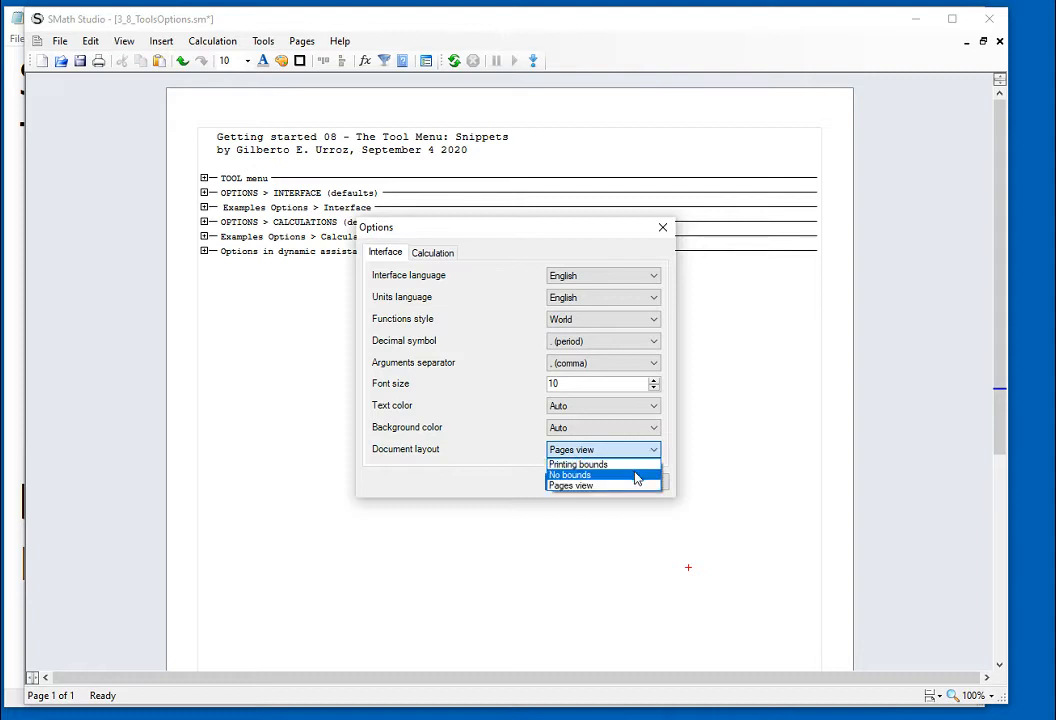
{"action": "left_click", "coordinate": [636, 475]}
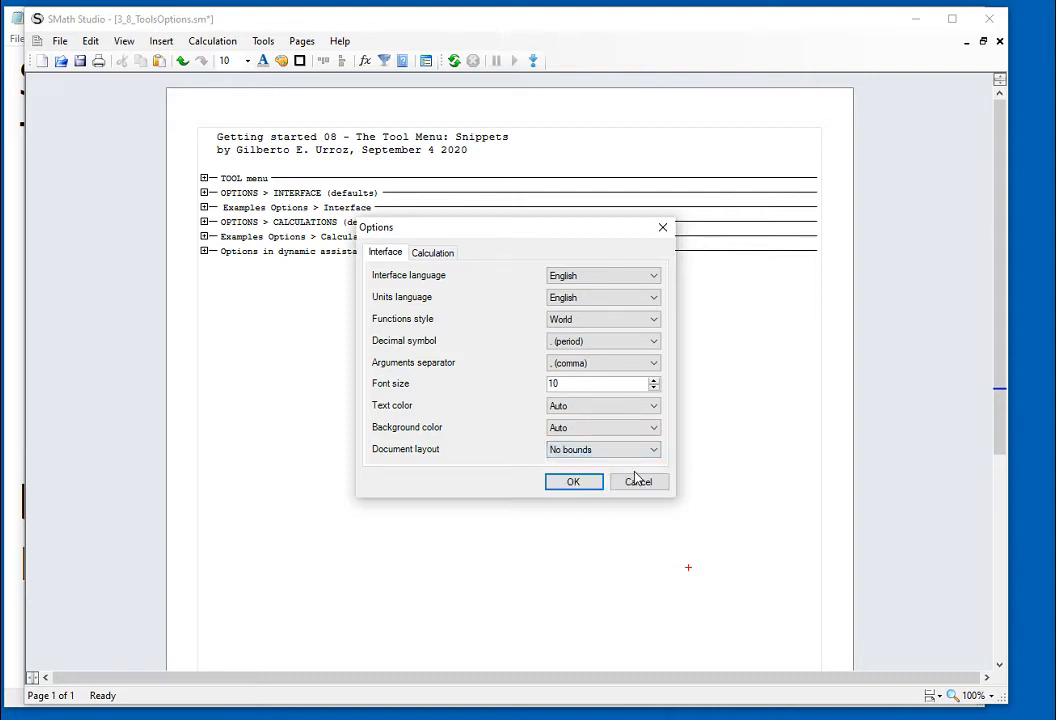
{"action": "left_click", "coordinate": [588, 486]}
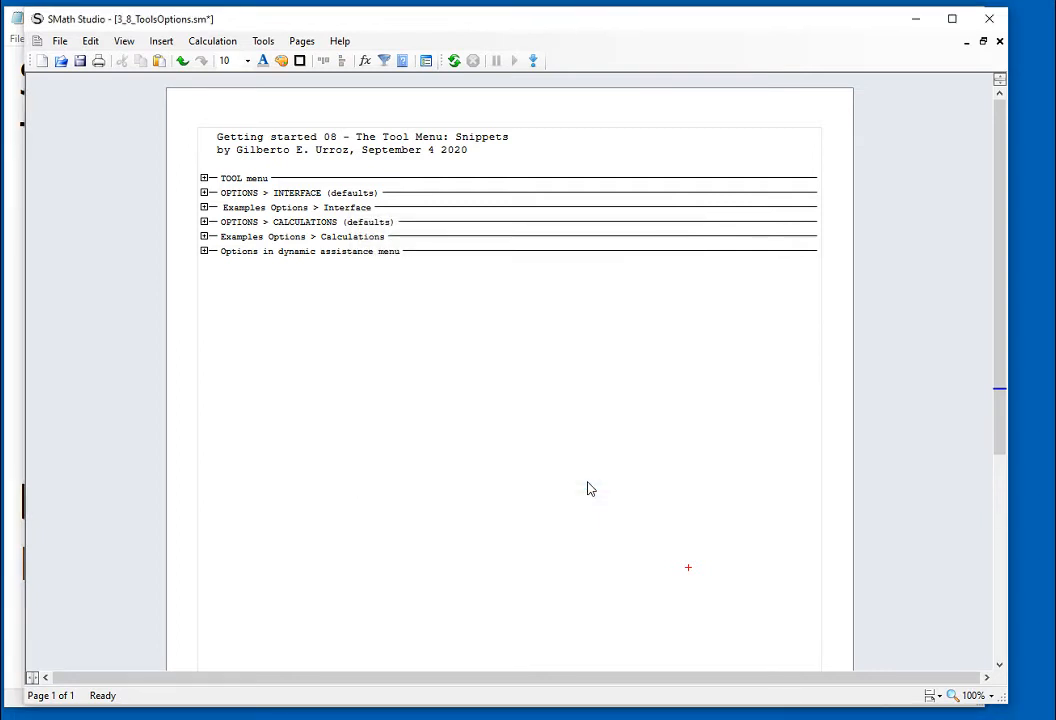
- Restore the document layout to Pages view in the interface options and check the worksheet's quick layout choices
{"action": "left_click", "coordinate": [263, 41]}
{"action": "left_click", "coordinate": [292, 100]}
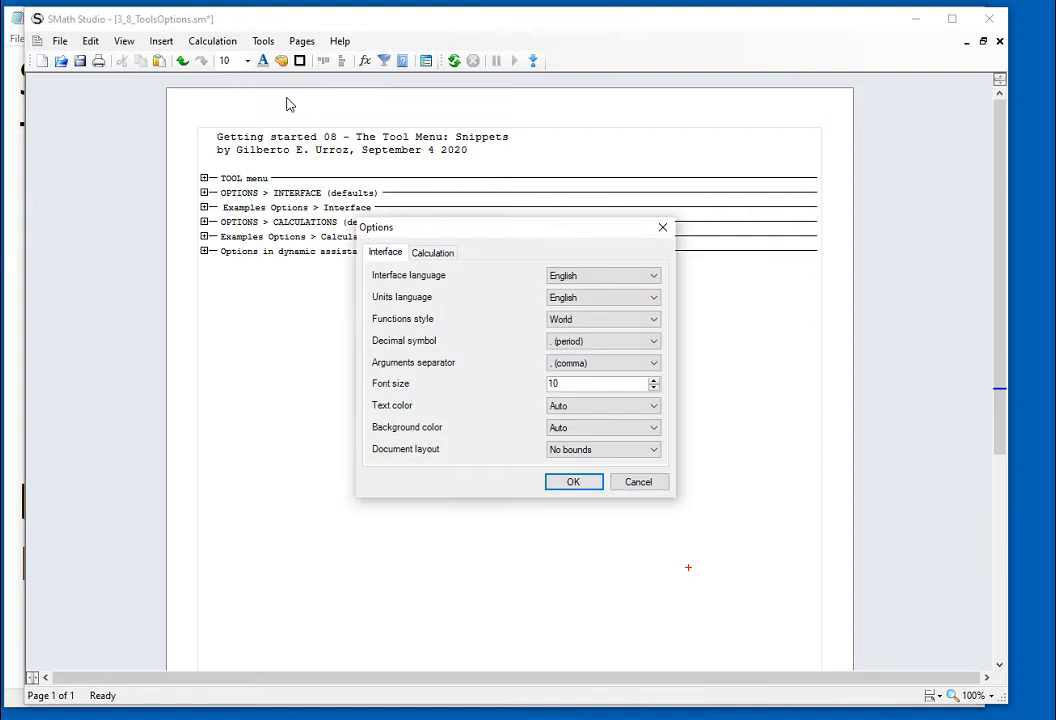
{"action": "left_click", "coordinate": [657, 452]}
{"action": "left_click", "coordinate": [620, 486]}
{"action": "left_click", "coordinate": [603, 488]}
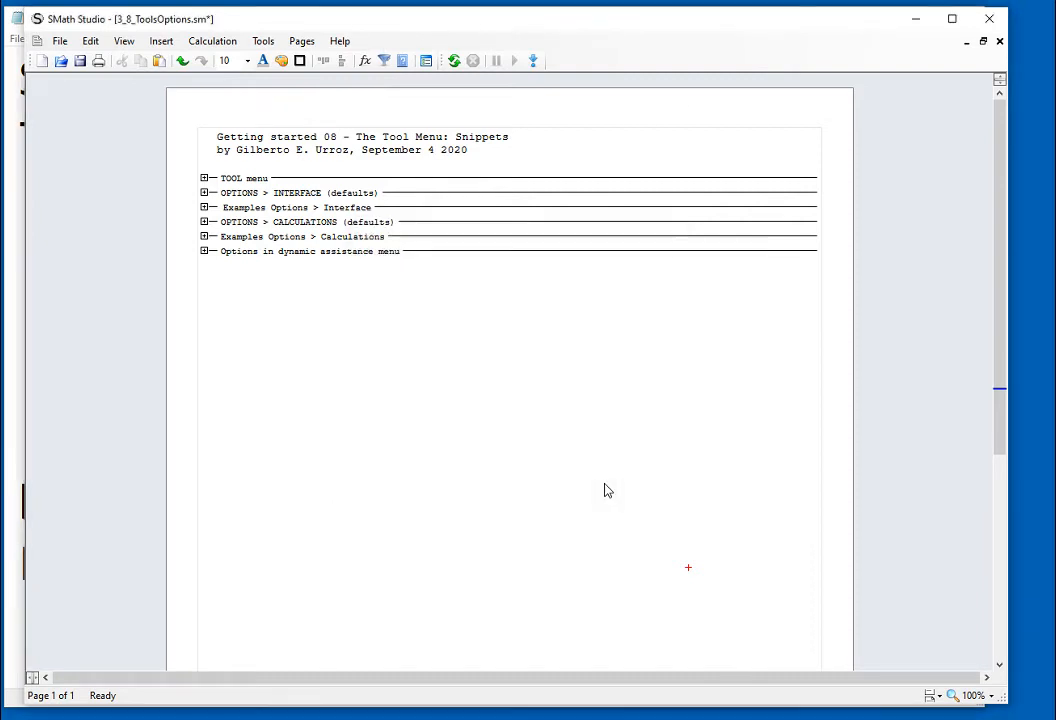
{"action": "left_click", "coordinate": [930, 697]}
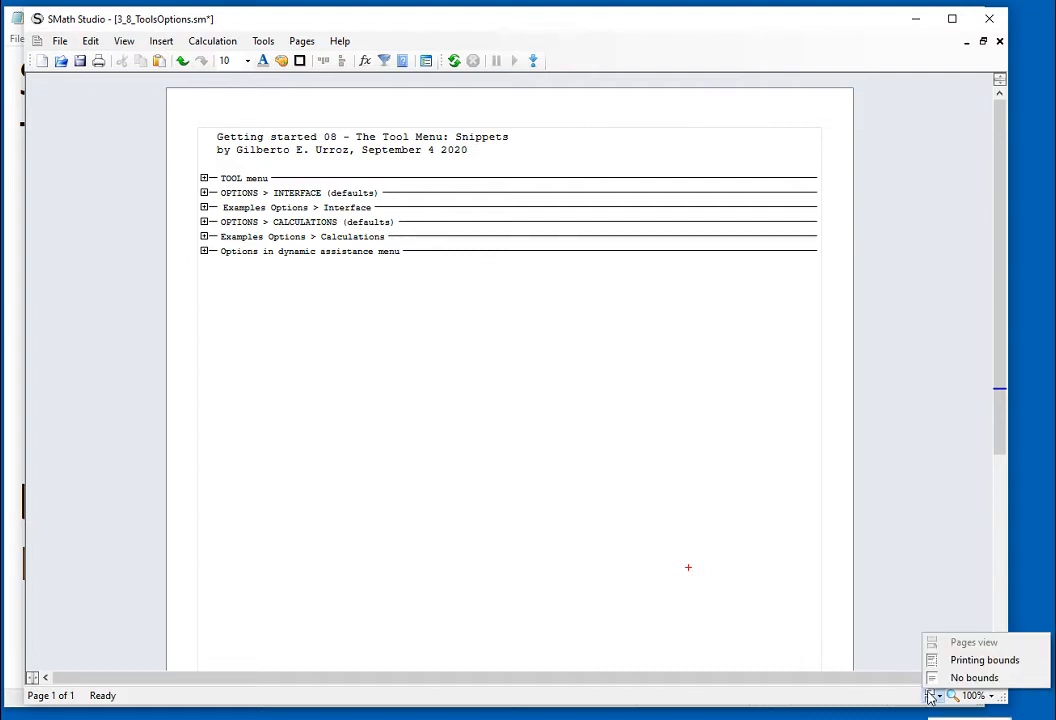
{"action": "left_click", "coordinate": [791, 439]}
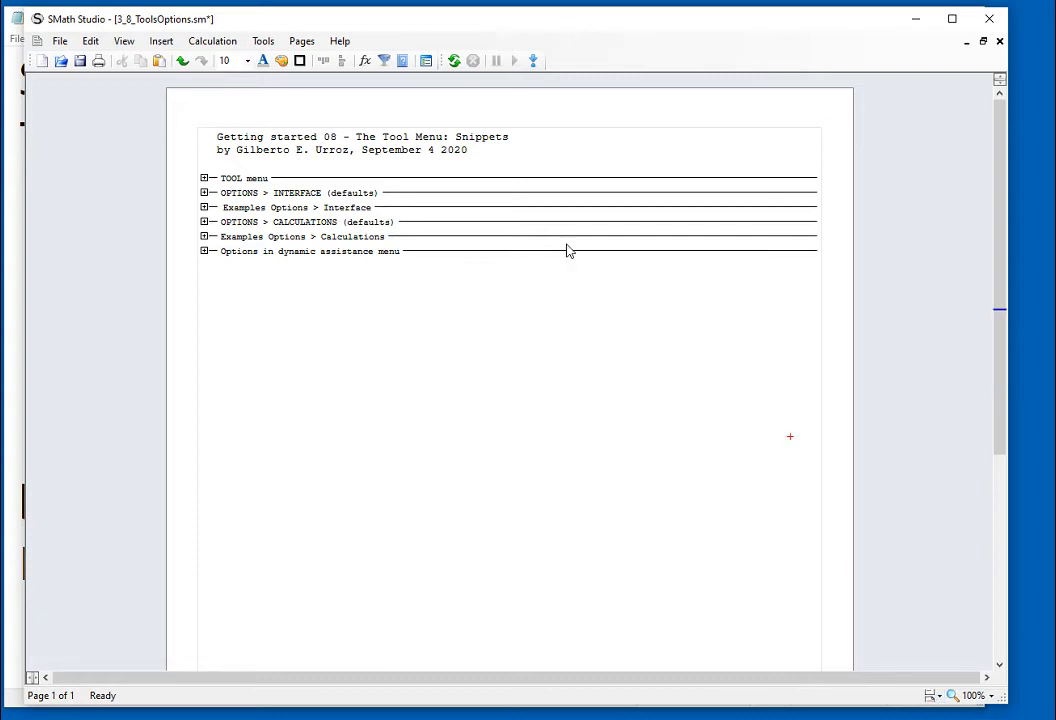
- Expand the OPTIONS > INTERFACE (defaults) area to review the default settings, and collapse it again
{"action": "left_click", "coordinate": [204, 193]}
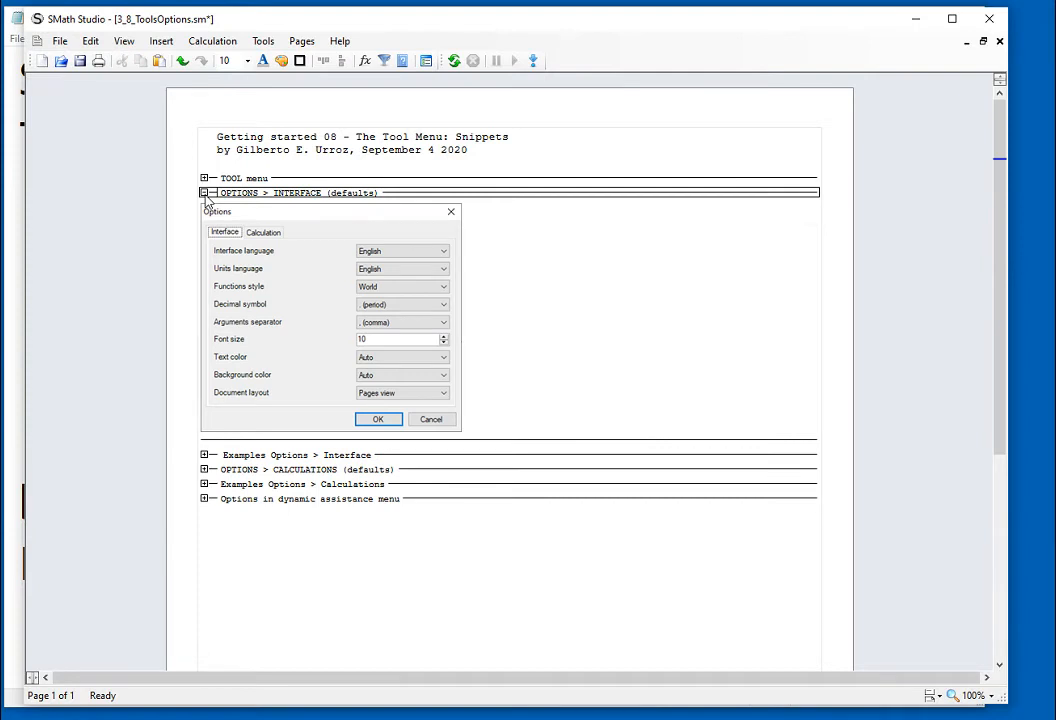
{"action": "left_click", "coordinate": [204, 193]}
- Correct the argument separator example in the Examples Options > Interface area to f(x, y), and collapse the area again
{"action": "left_click", "coordinate": [204, 207]}
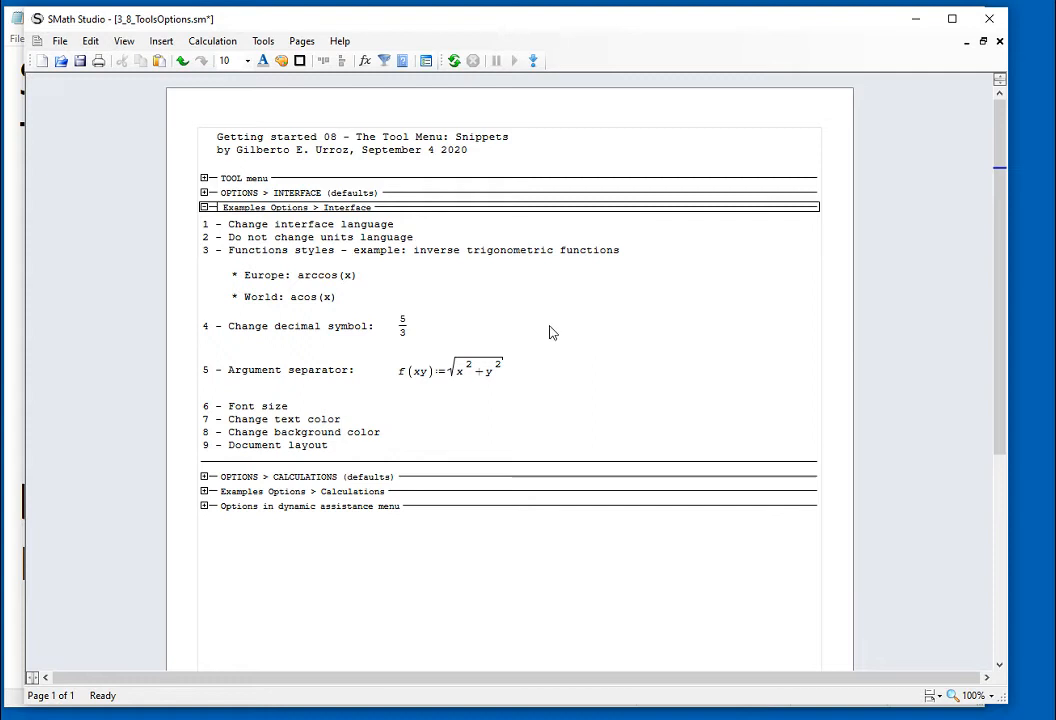
{"action": "left_click", "coordinate": [422, 374]}
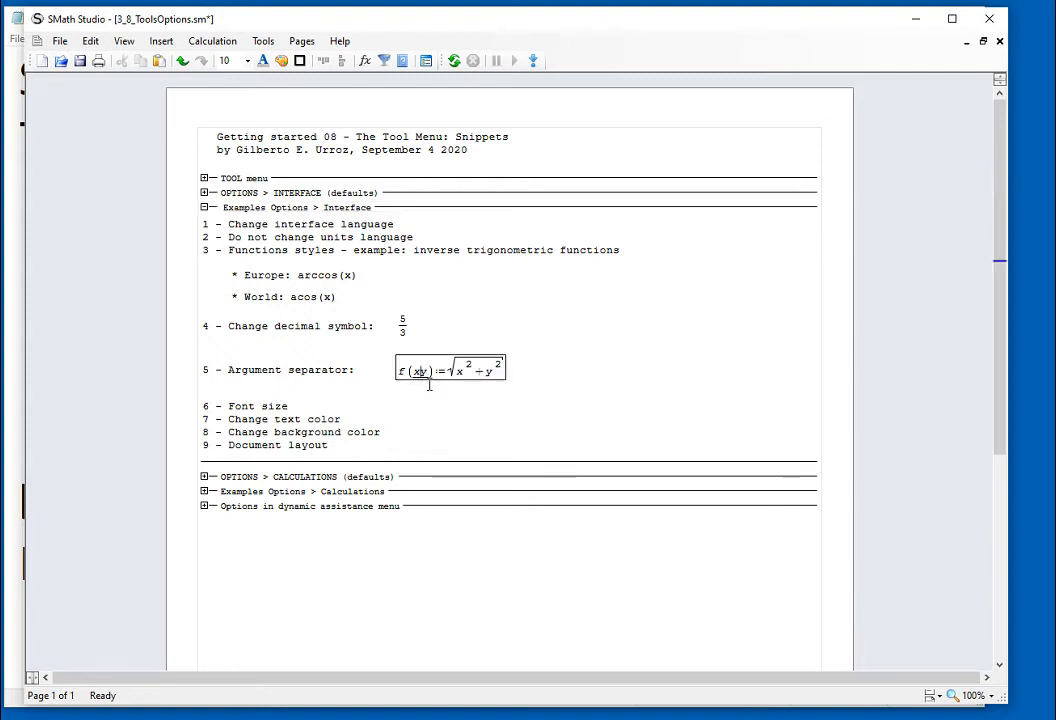
{"action": "type", "text": ","}
{"action": "key", "text": "BackSpace"}
{"action": "key", "text": "BackSpace"}
{"action": "type", "text": ",y"}
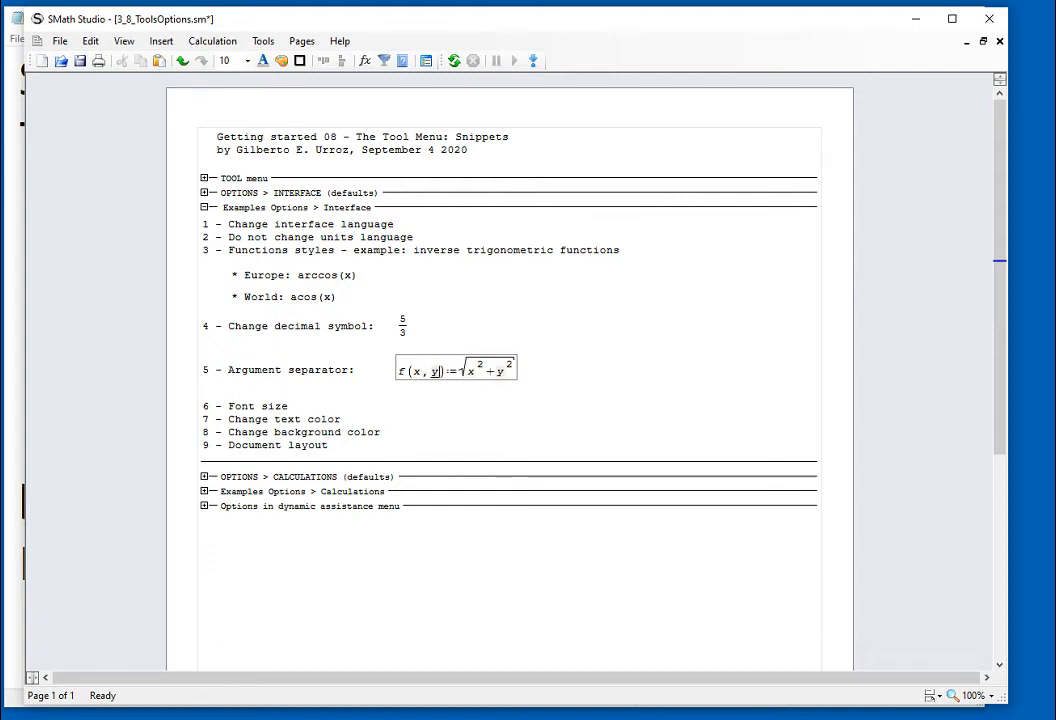
{"action": "left_click", "coordinate": [602, 358]}
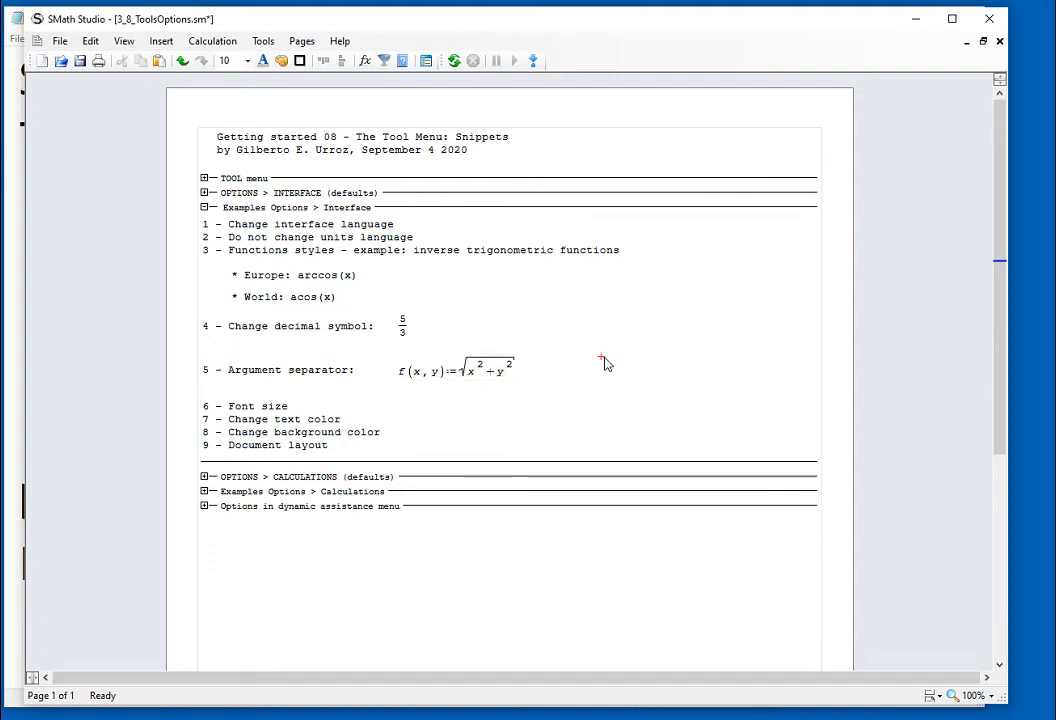
{"action": "left_click", "coordinate": [207, 210]}
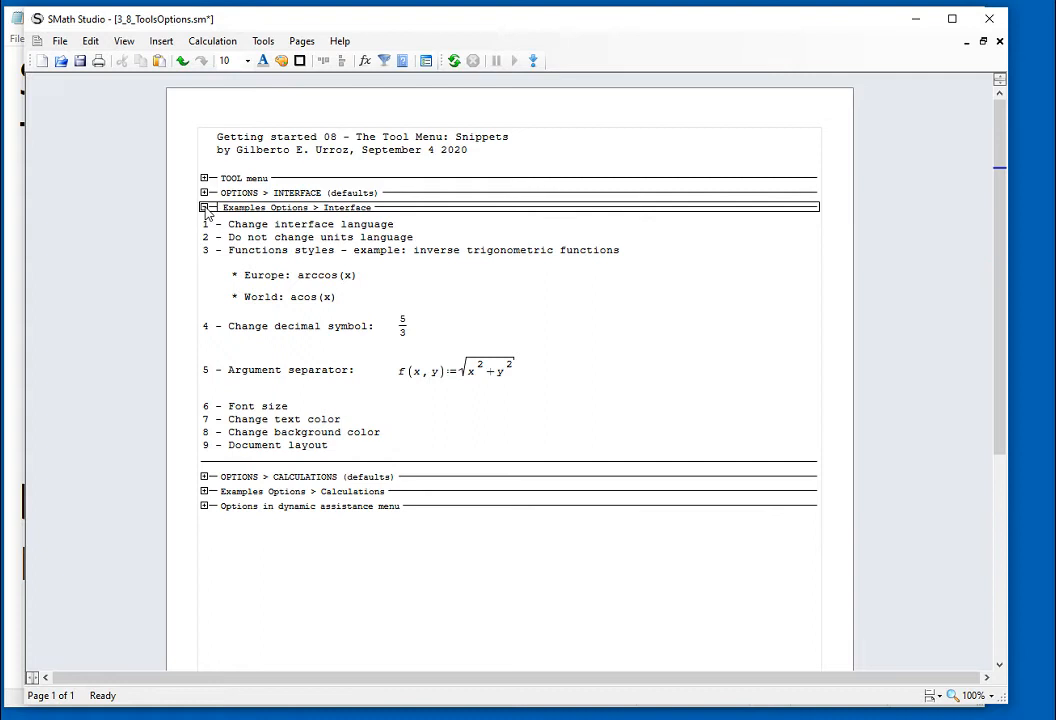
{"action": "left_click", "coordinate": [205, 209]}
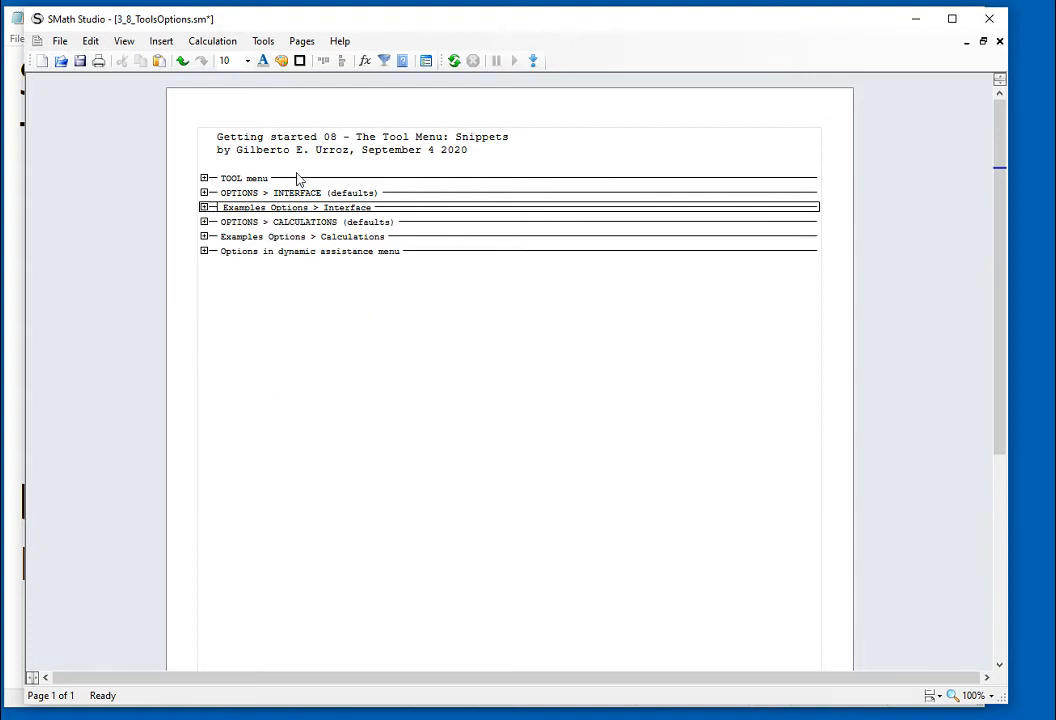
- Review the calculation options, including the rounding choices, and close the options without applying anything
{"action": "left_click", "coordinate": [264, 42]}
{"action": "left_click", "coordinate": [286, 99]}
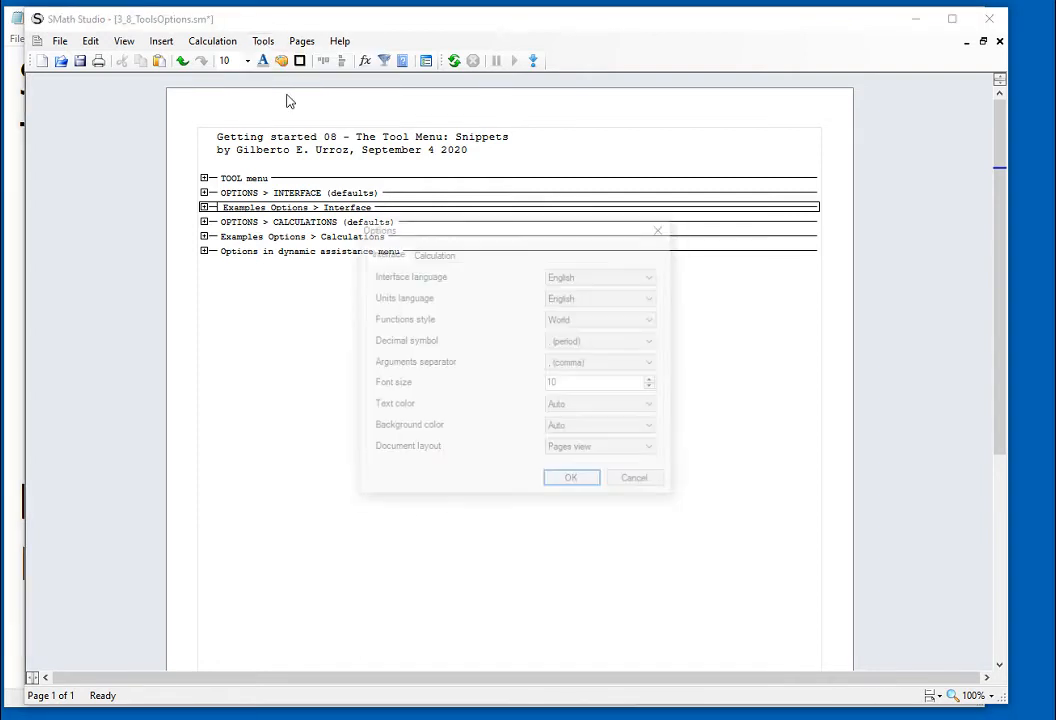
{"action": "left_click", "coordinate": [430, 253]}
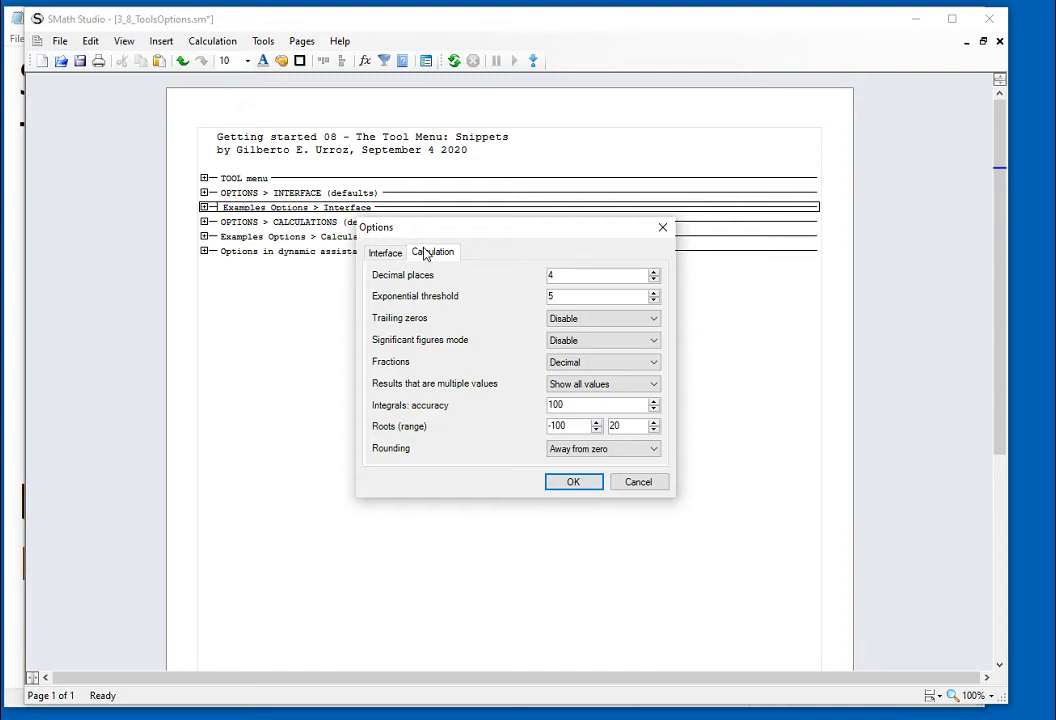
{"action": "left_click", "coordinate": [622, 450]}
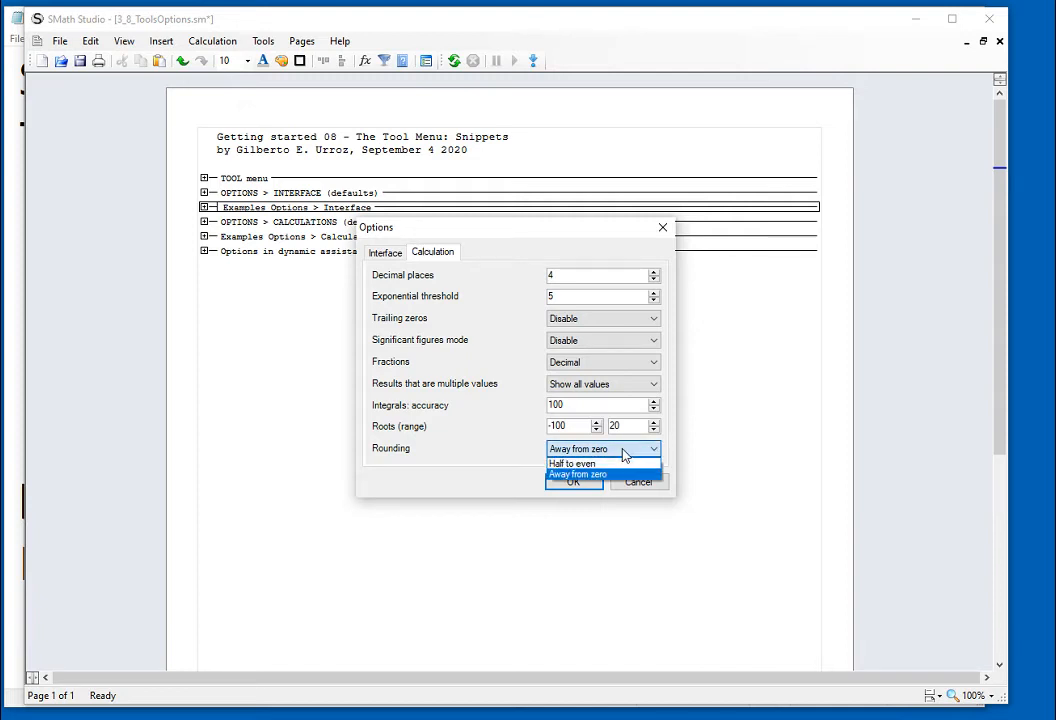
{"action": "left_click", "coordinate": [734, 471]}
{"action": "left_click", "coordinate": [656, 488]}
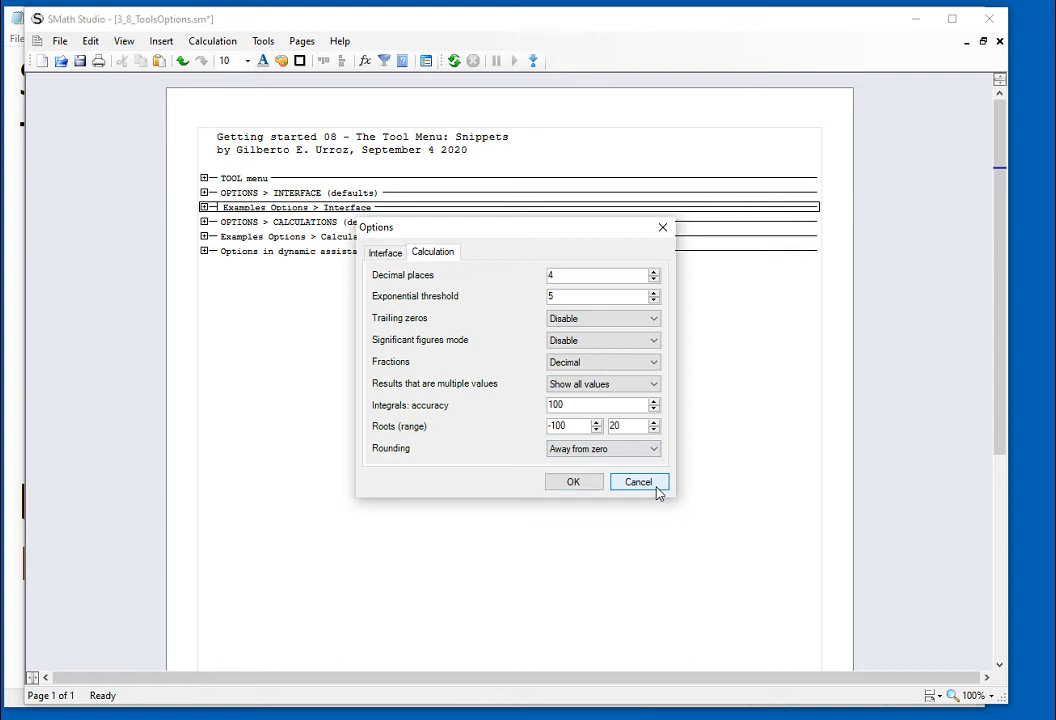
{"action": "right_click", "coordinate": [656, 487]}
- Evaluate the fraction 2/3 numerically in the empty area below the collapsed sections
{"action": "left_click", "coordinate": [318, 299]}
{"action": "type", "text": "2/3=0.6"}
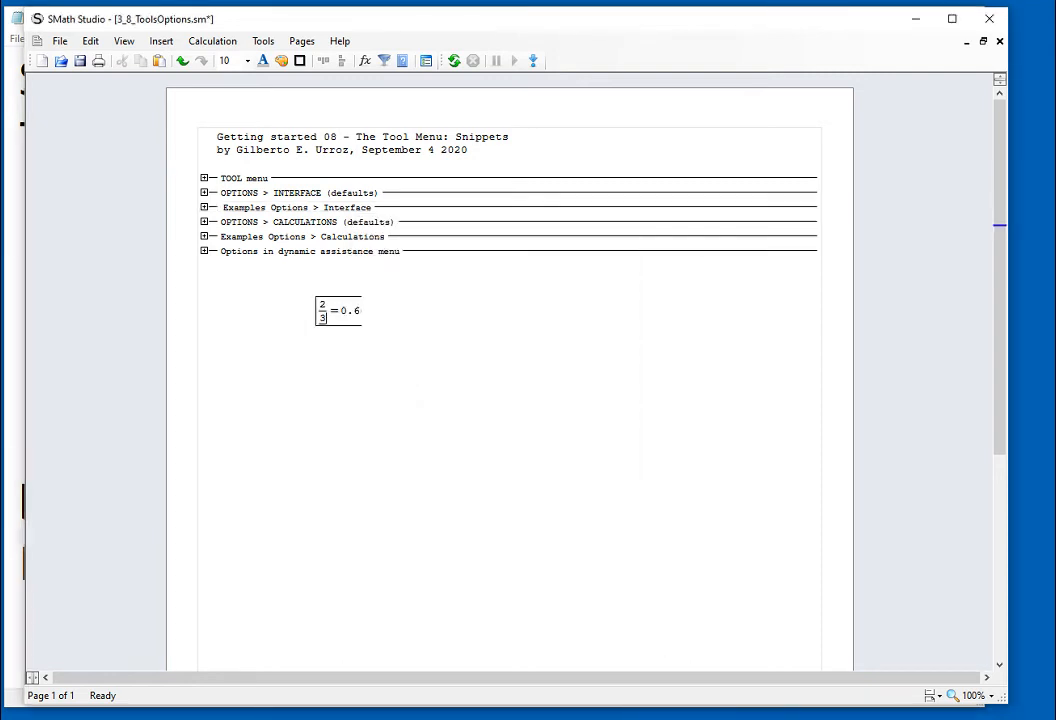
{"action": "left_click", "coordinate": [419, 320]}
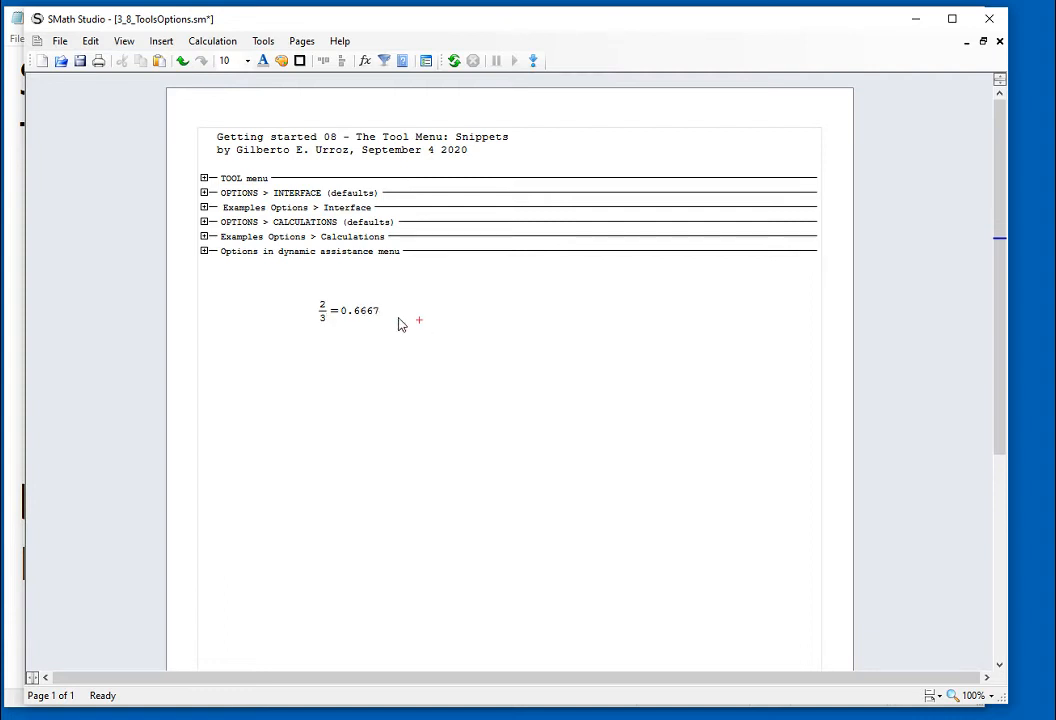
- Set the decimal places of the 2/3 result to 10 for this expression only
{"action": "left_click", "coordinate": [385, 312]}
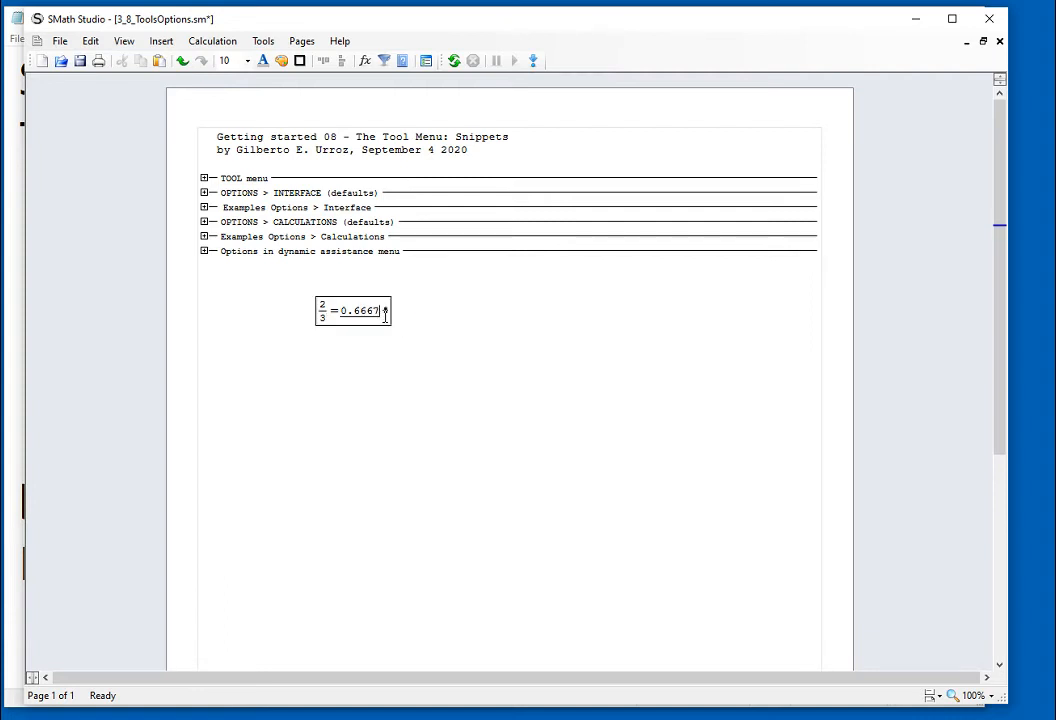
{"action": "right_click", "coordinate": [385, 312]}
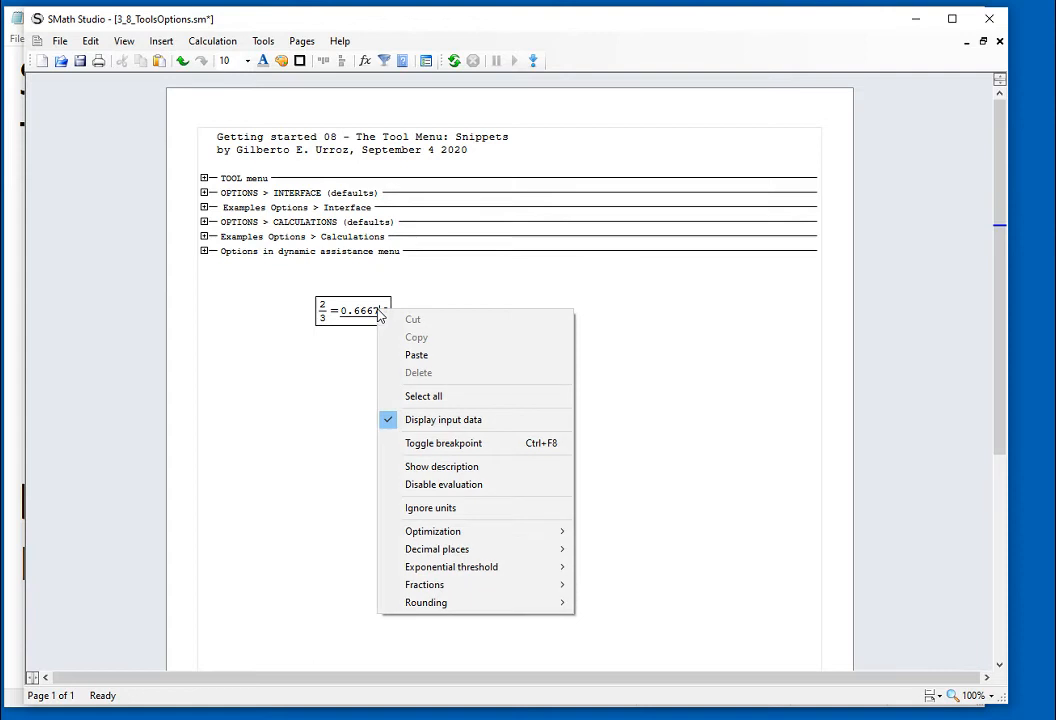
{"action": "mouse_move", "coordinate": [432, 552]}
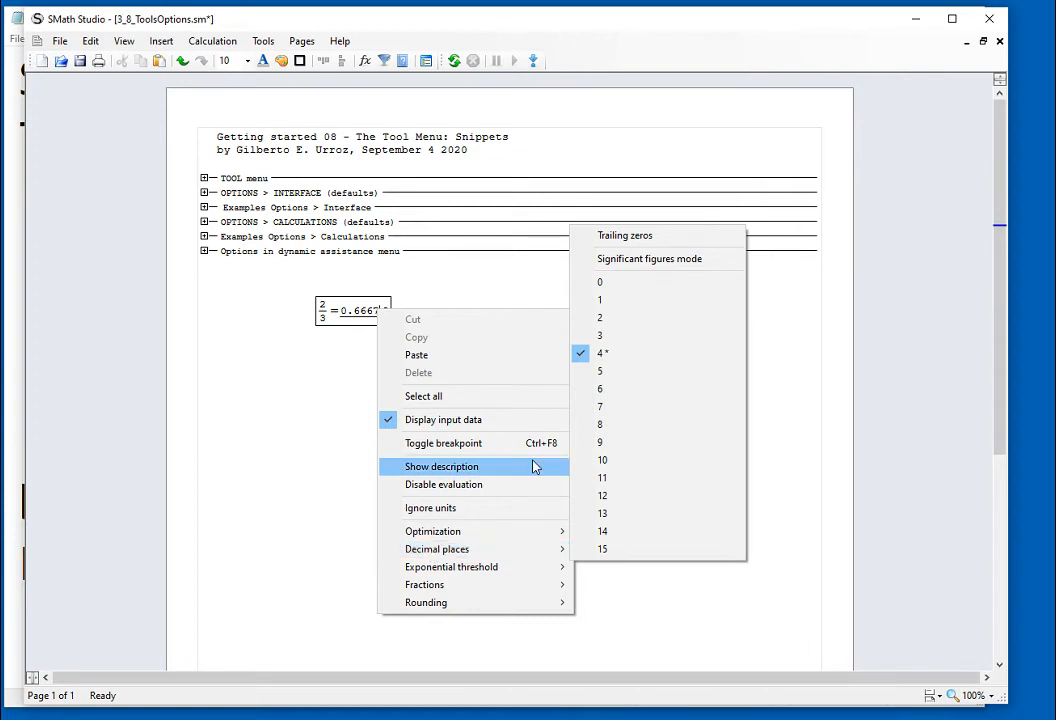
{"action": "left_click", "coordinate": [613, 460]}
{"action": "left_click", "coordinate": [609, 452]}
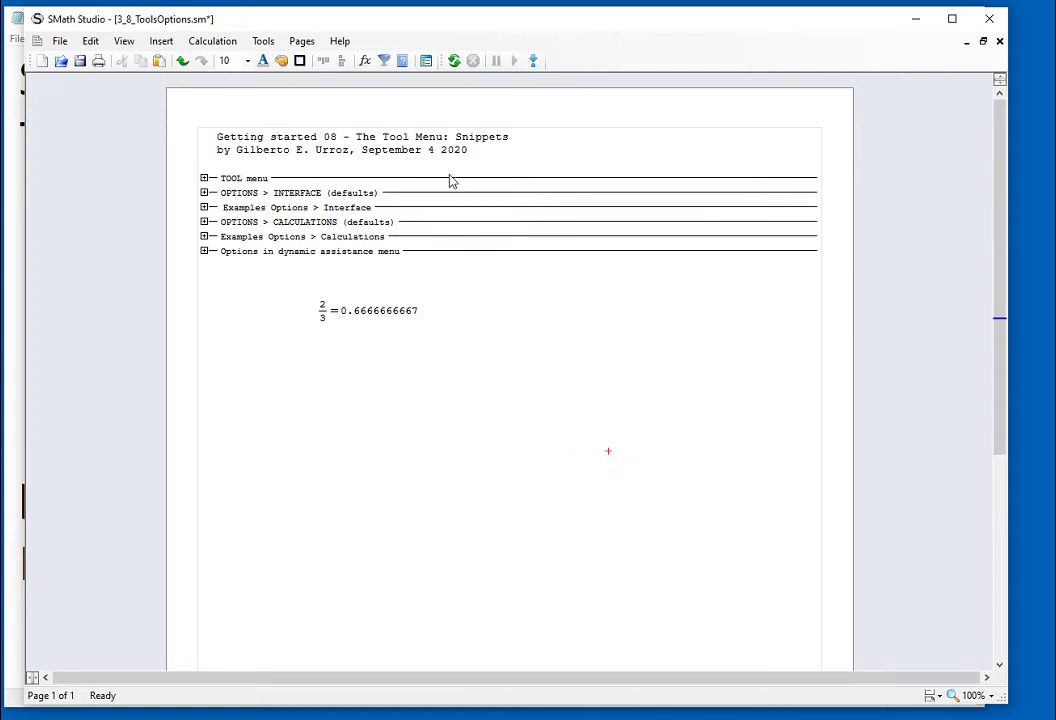
- Set the decimal places of the 2/3 result back to 4 for this expression only
{"action": "left_click", "coordinate": [543, 351]}
{"action": "left_click", "coordinate": [397, 365]}
{"action": "right_click", "coordinate": [382, 309]}
{"action": "left_click", "coordinate": [377, 315]}
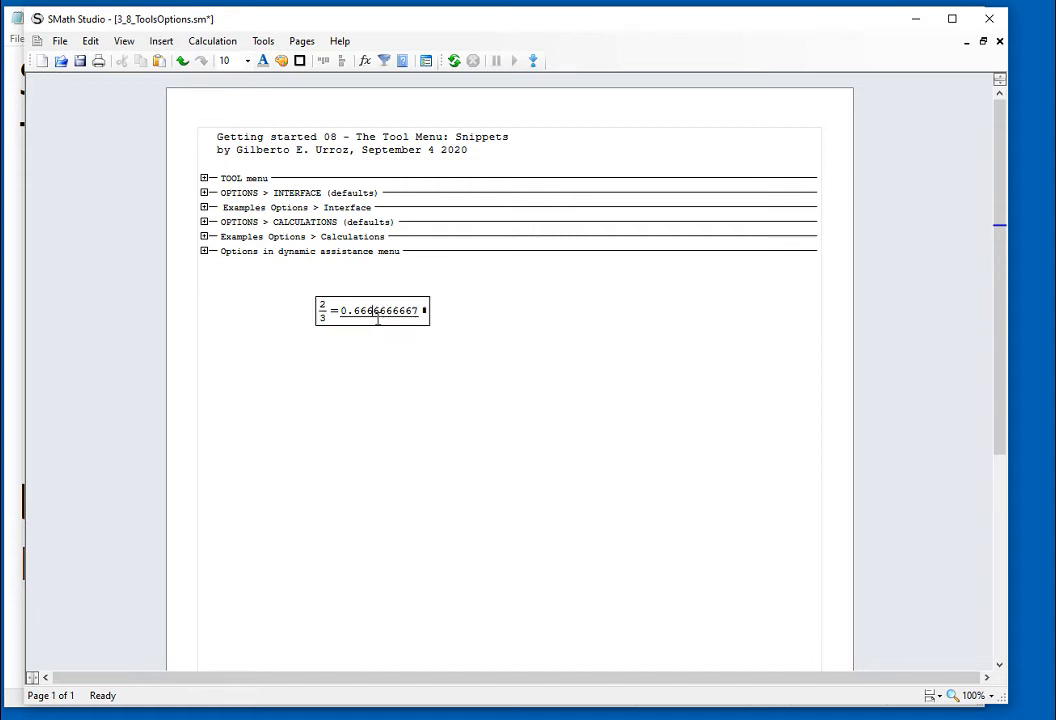
{"action": "right_click", "coordinate": [371, 312]}
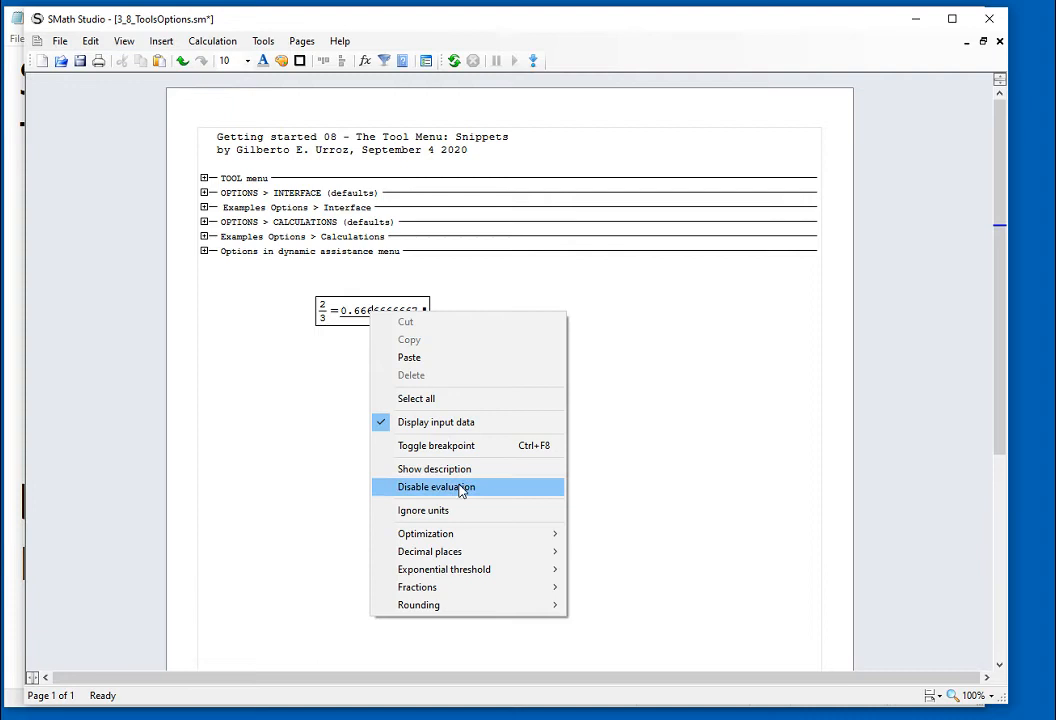
{"action": "mouse_move", "coordinate": [470, 552]}
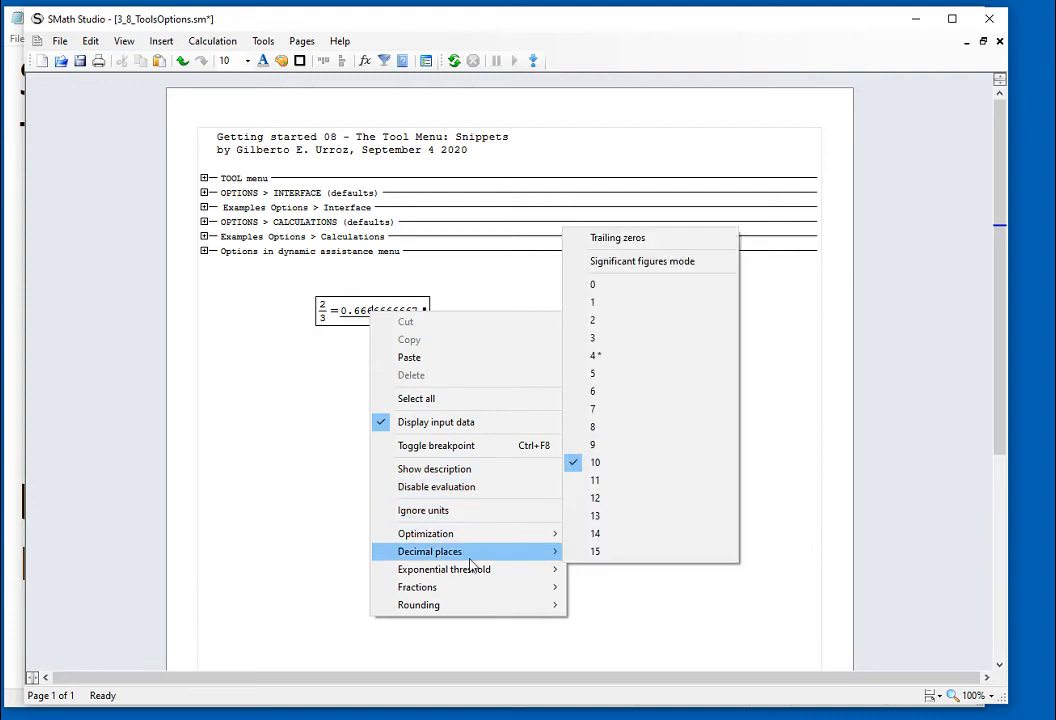
{"action": "left_click", "coordinate": [596, 358]}
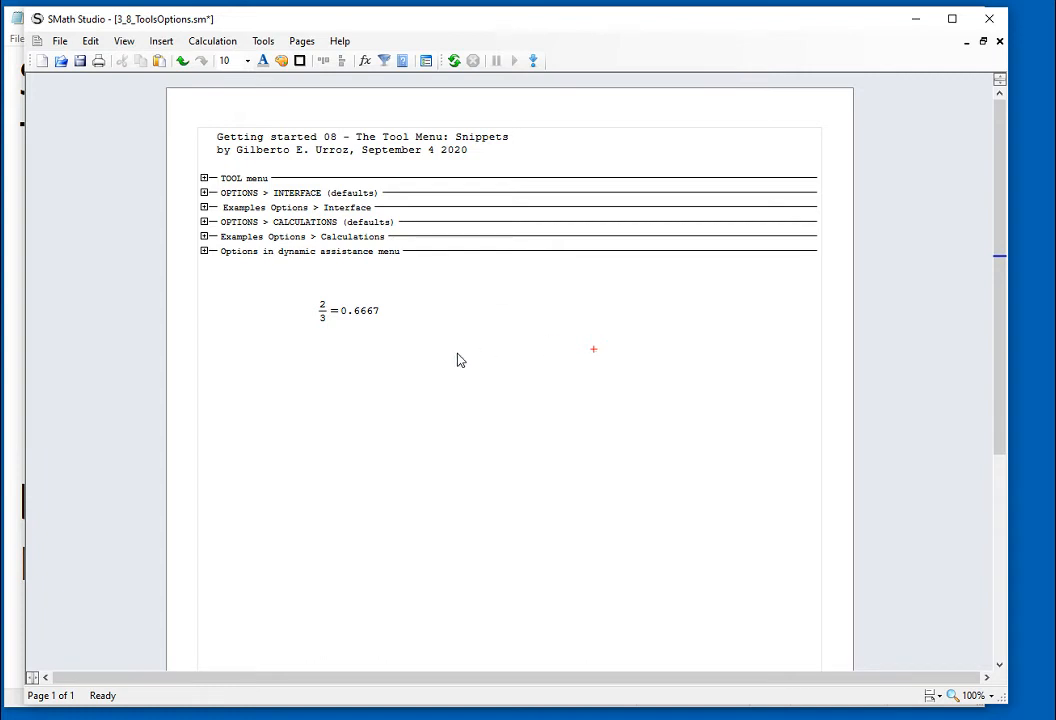
- Delete the 2/3 expression and expand the Examples Options > Calculations area
{"action": "left_click_drag", "start_coordinate": [411, 334], "coordinate": [382, 304]}
{"action": "key", "text": "Delete"}
{"action": "left_click", "coordinate": [204, 236]}
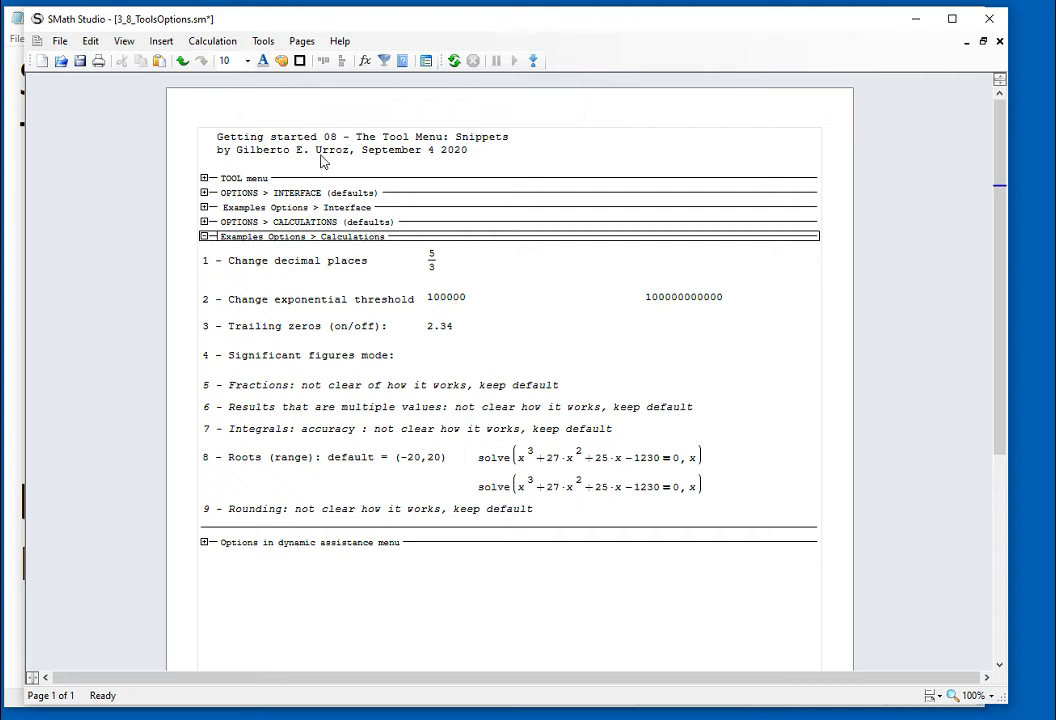
- Review the decimal places and exponential threshold in the calculation options, and close the options without changing anything
{"action": "left_click", "coordinate": [262, 41]}
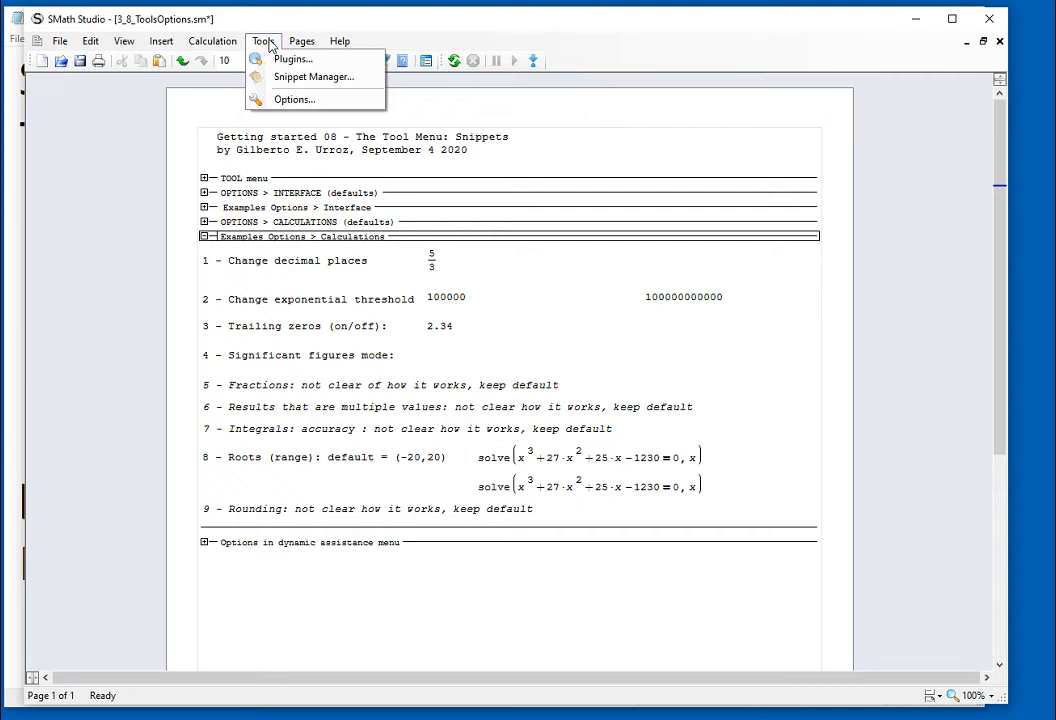
{"action": "left_click", "coordinate": [294, 98]}
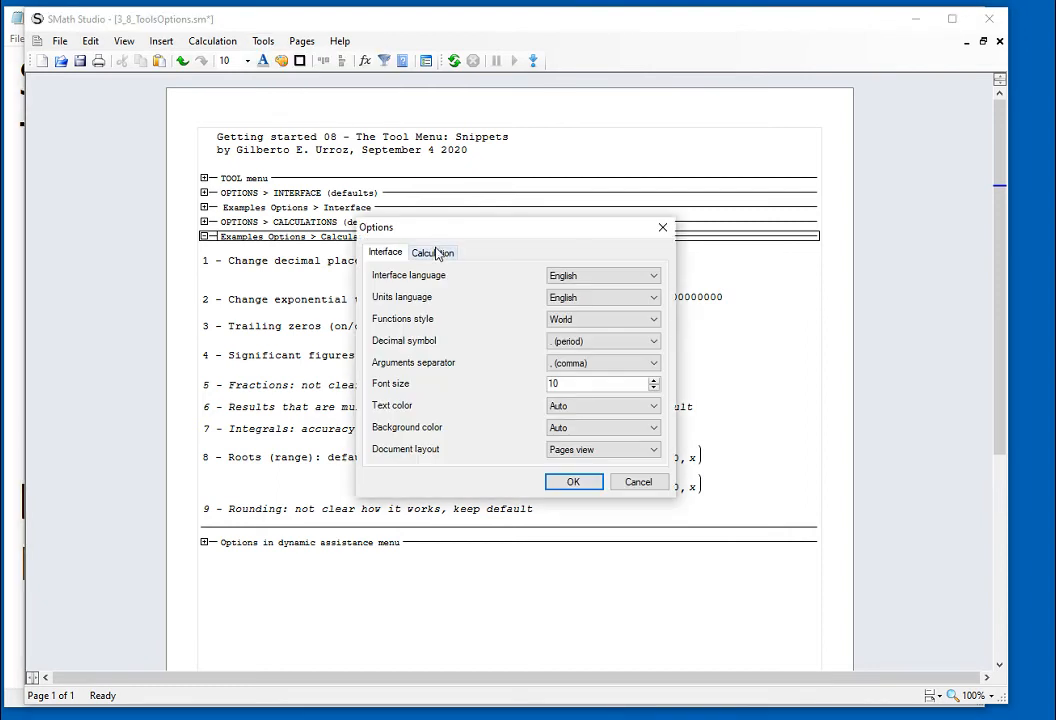
{"action": "left_click", "coordinate": [435, 252]}
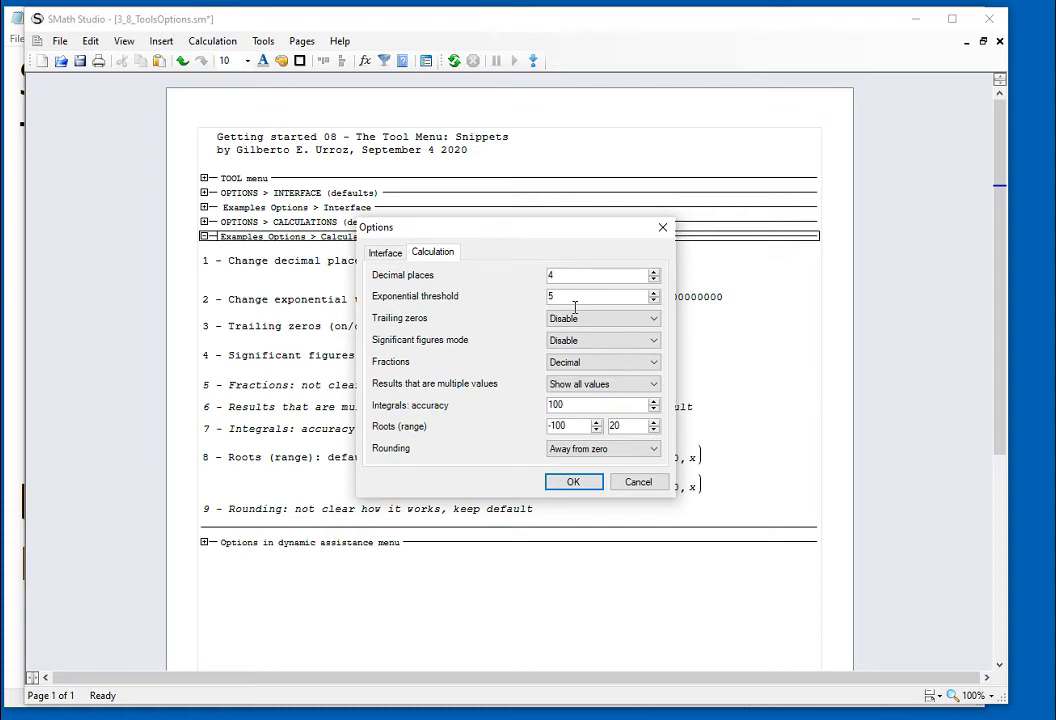
{"action": "left_click", "coordinate": [595, 484]}
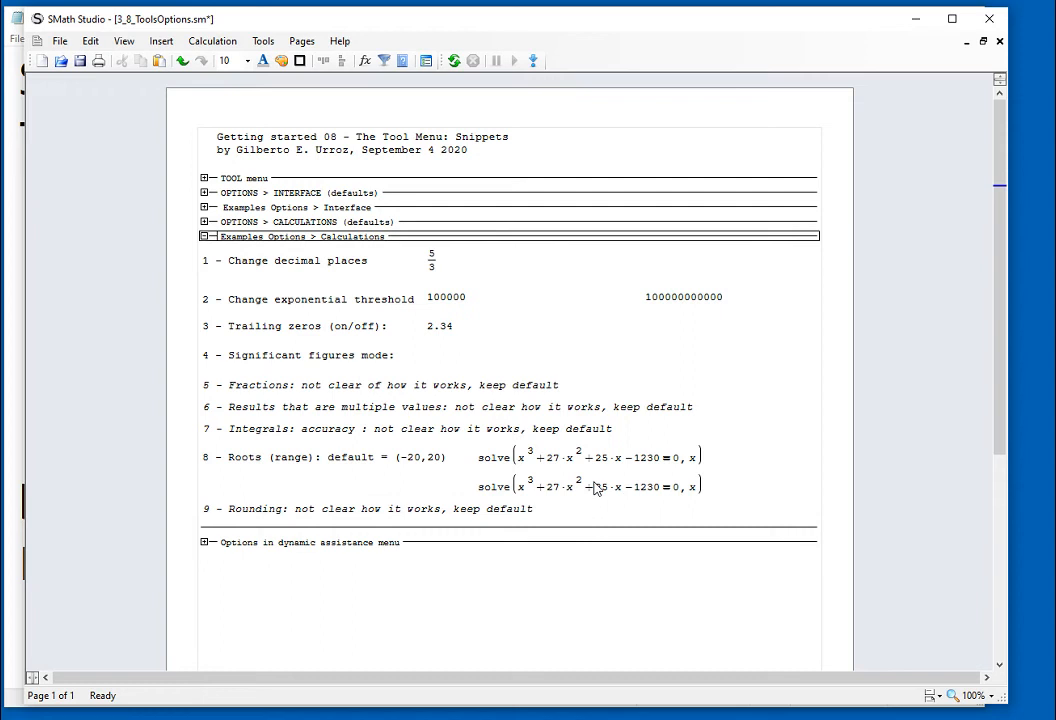
{"action": "left_click", "coordinate": [470, 304]}
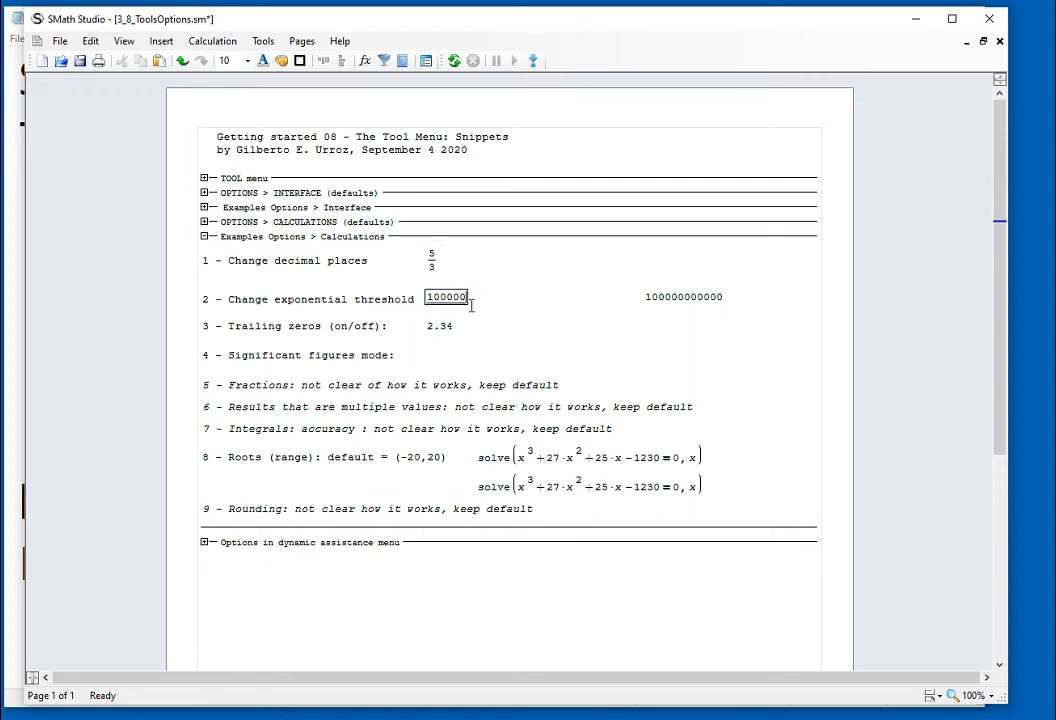
{"action": "type", "text": "=1·10^5"}
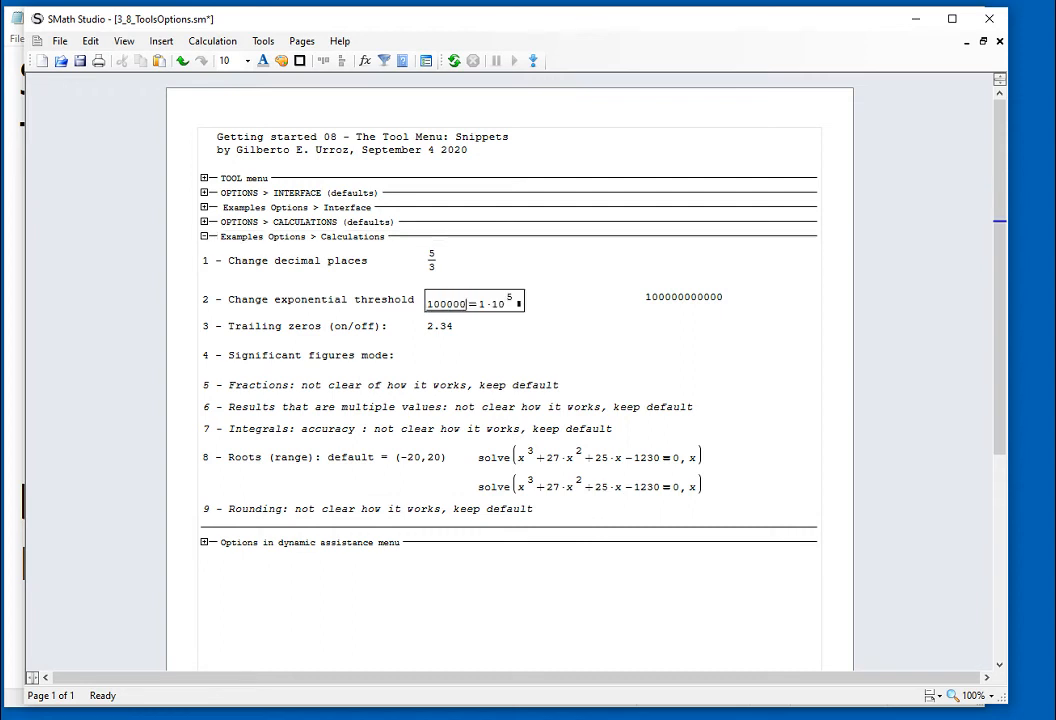
{"action": "left_click", "coordinate": [668, 304]}
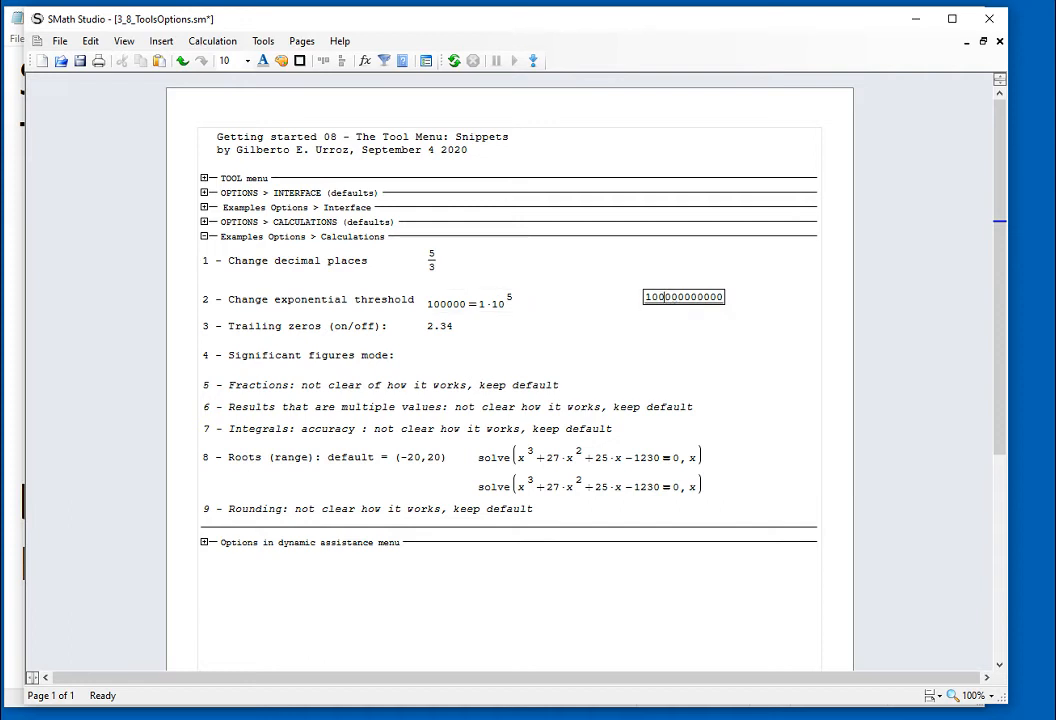
{"action": "type", "text": "=1·10^11"}
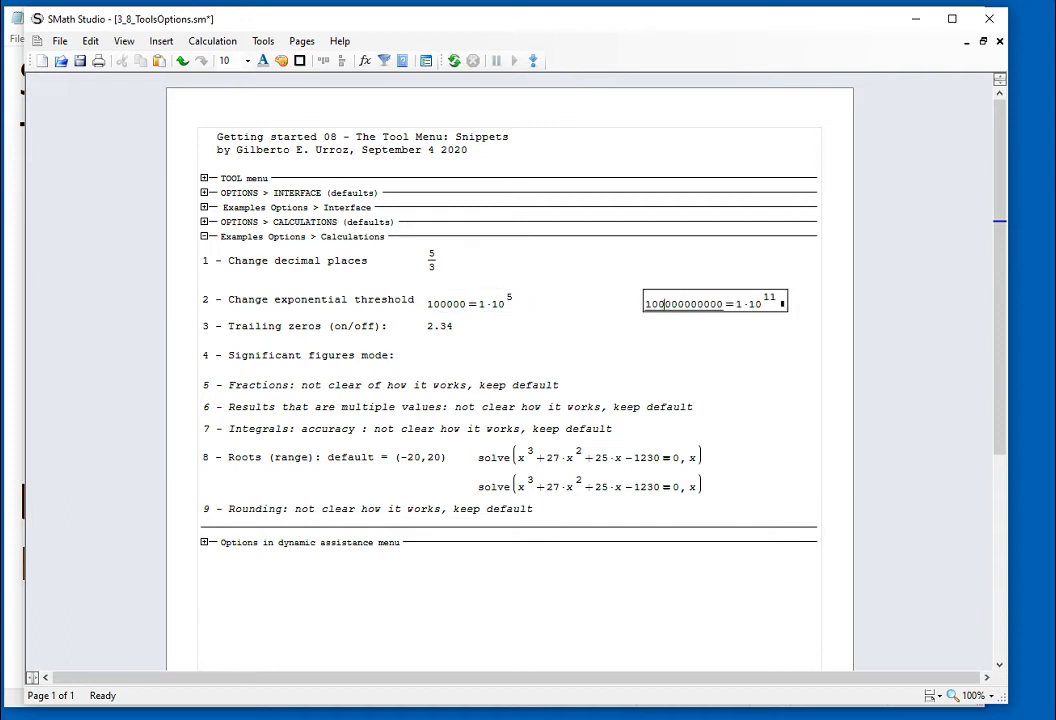
- Set the exponential threshold to 10 in the calculation options and apply it
{"action": "left_click", "coordinate": [263, 41]}
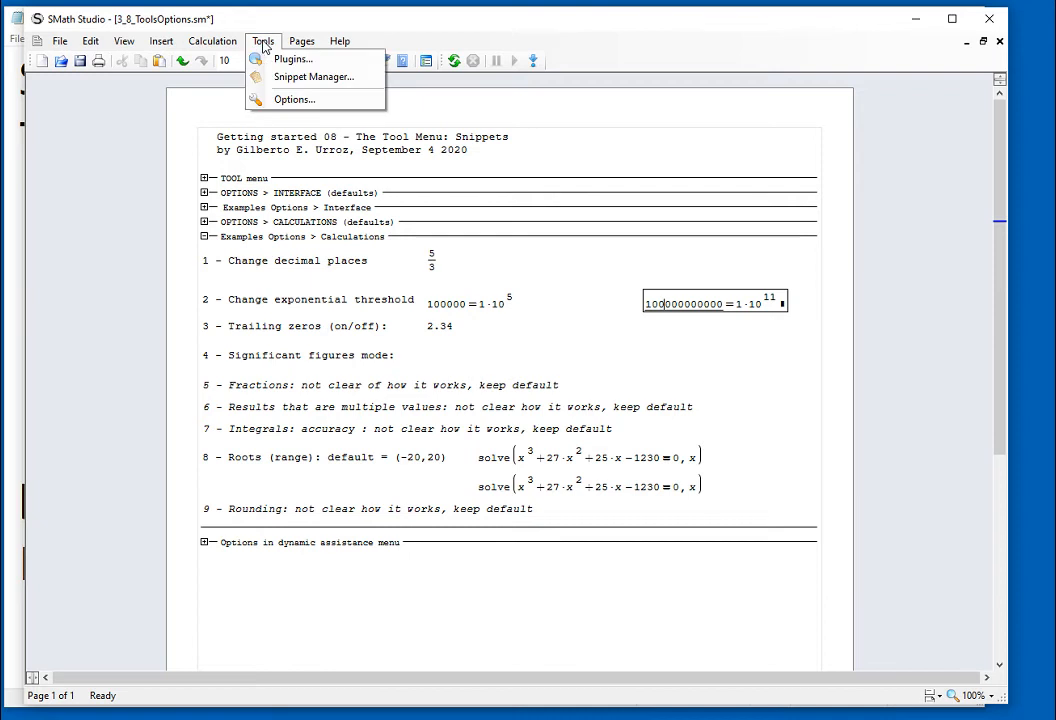
{"action": "left_click", "coordinate": [290, 99]}
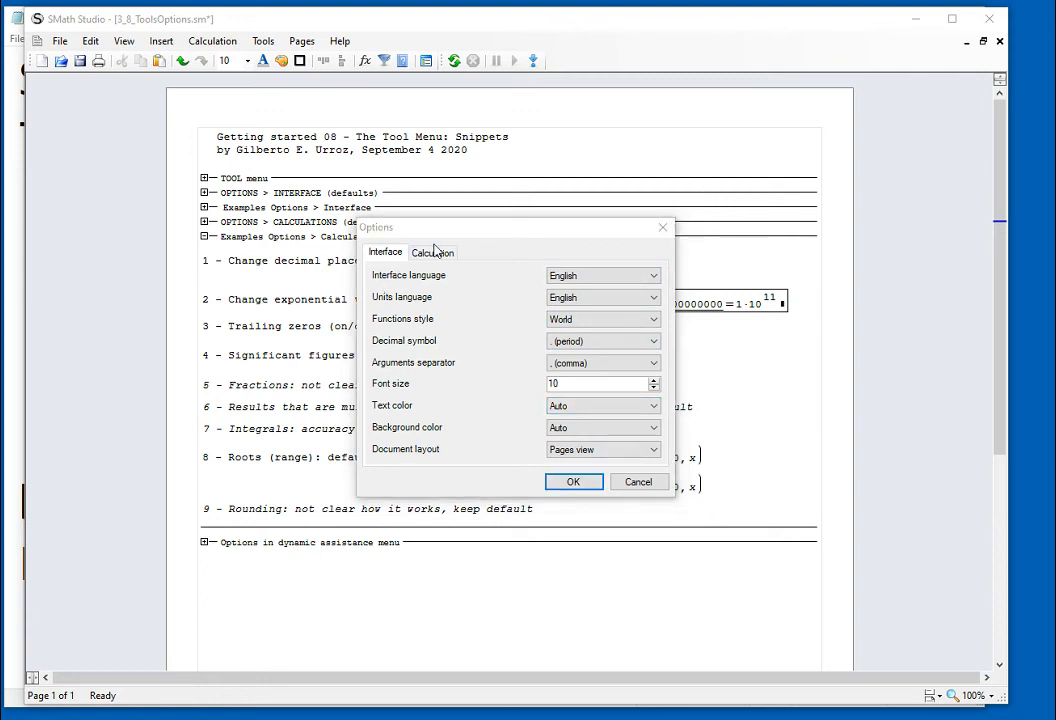
{"action": "left_click", "coordinate": [435, 252]}
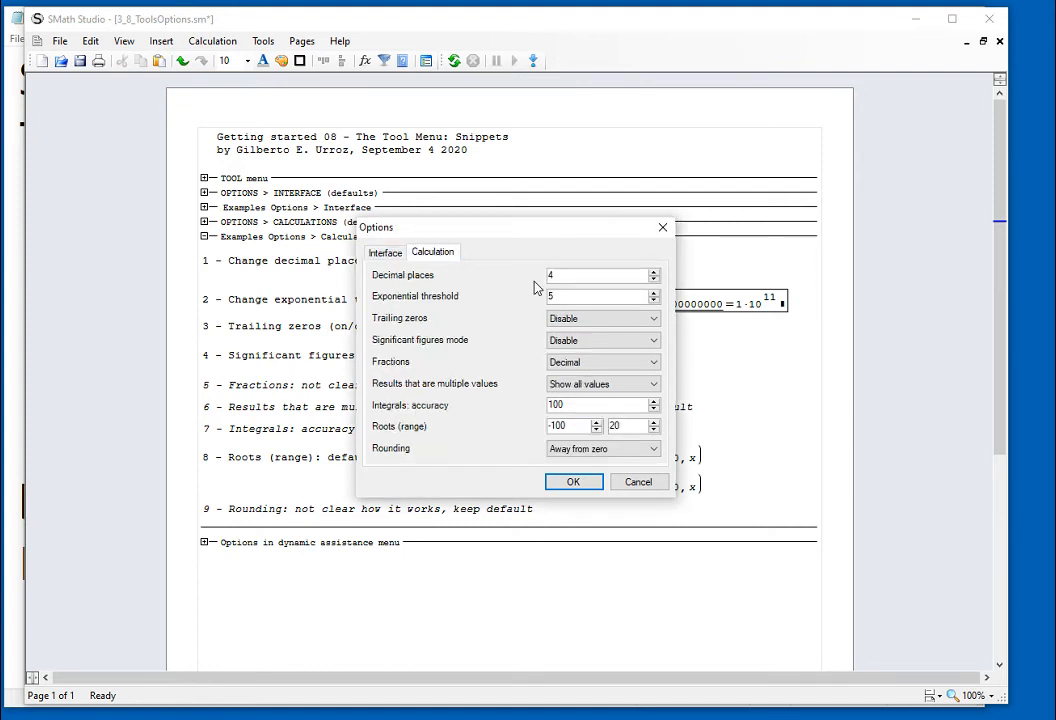
{"action": "left_click", "coordinate": [654, 293]}
{"action": "left_click", "coordinate": [654, 294]}
{"action": "left_click", "coordinate": [573, 481]}
{"action": "left_click", "coordinate": [551, 313]}
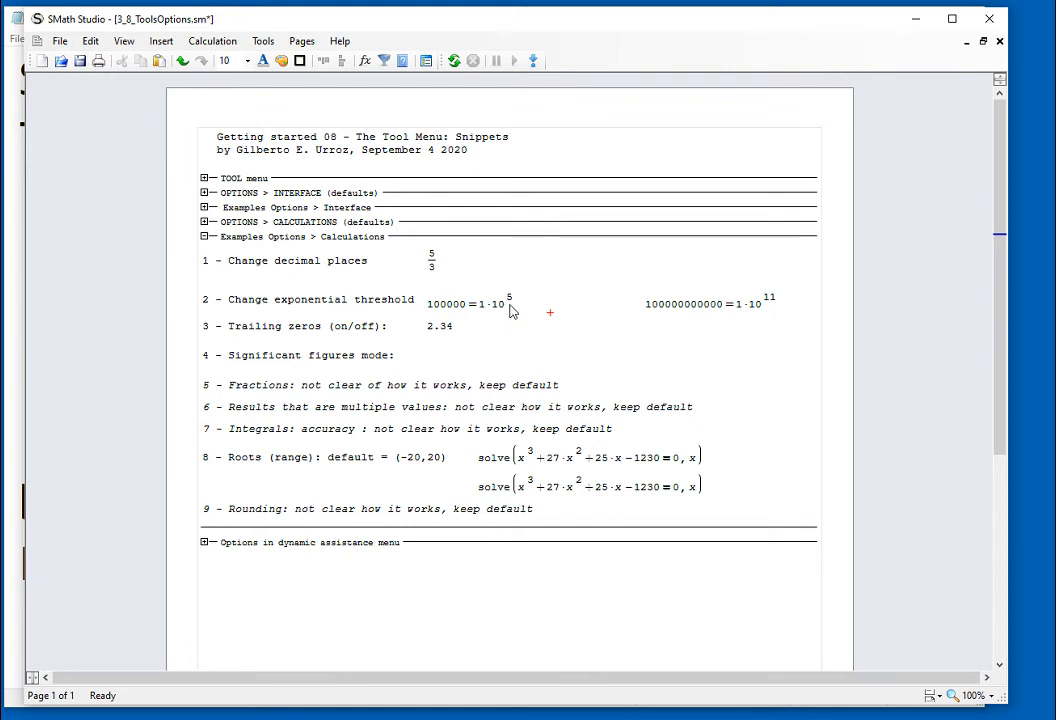
- Clear the result of the 100000 example, restore the number to 100000 and evaluate it numerically again
{"action": "left_click", "coordinate": [510, 305]}
{"action": "key", "text": "BackSpace"}
{"action": "key", "text": "BackSpace"}
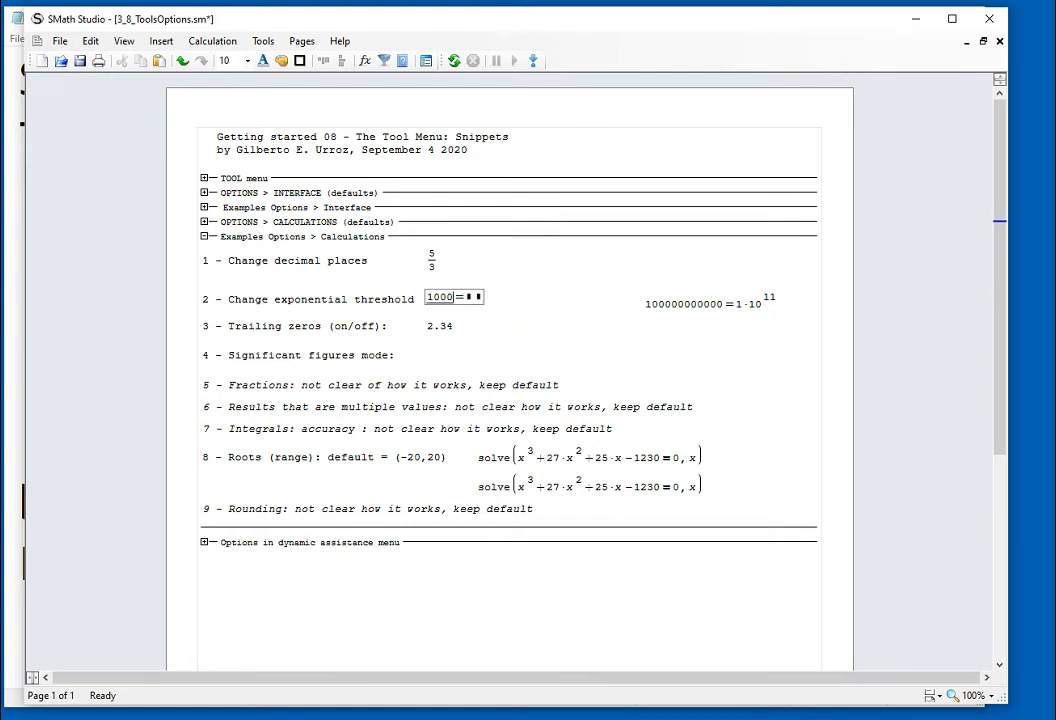
{"action": "left_click", "coordinate": [481, 298]}
{"action": "left_click", "coordinate": [488, 303]}
{"action": "type", "text": "0"}
{"action": "key", "text": "BackSpace"}
{"action": "key", "text": "BackSpace"}
{"action": "left_click", "coordinate": [460, 305]}
{"action": "type", "text": "00="}
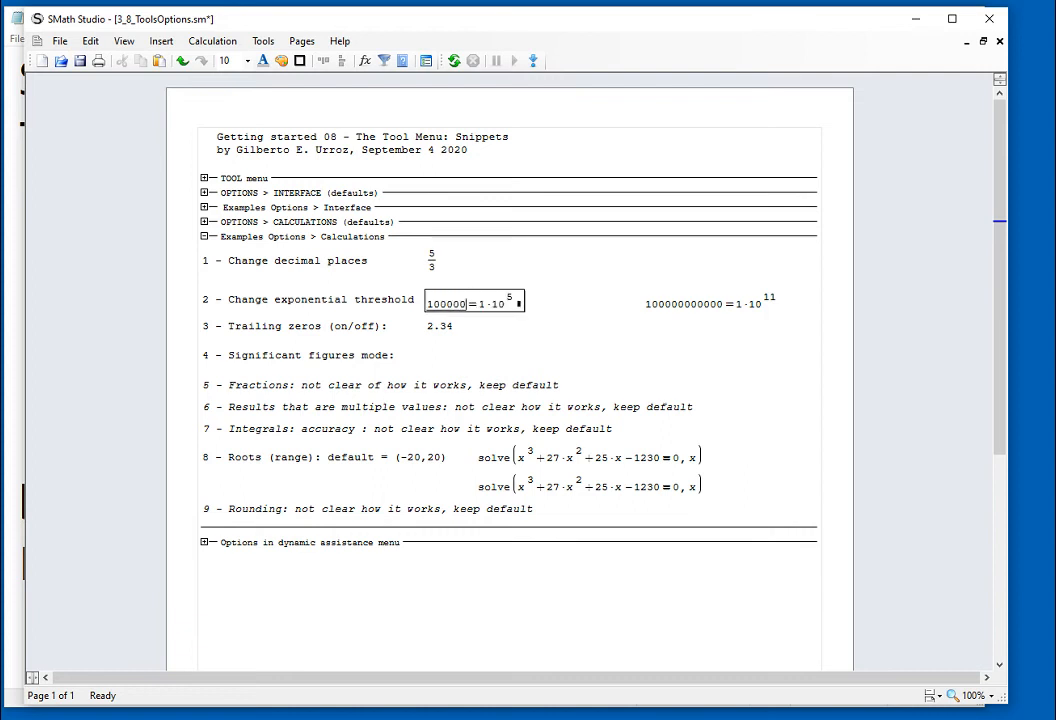
{"action": "left_click", "coordinate": [596, 330]}
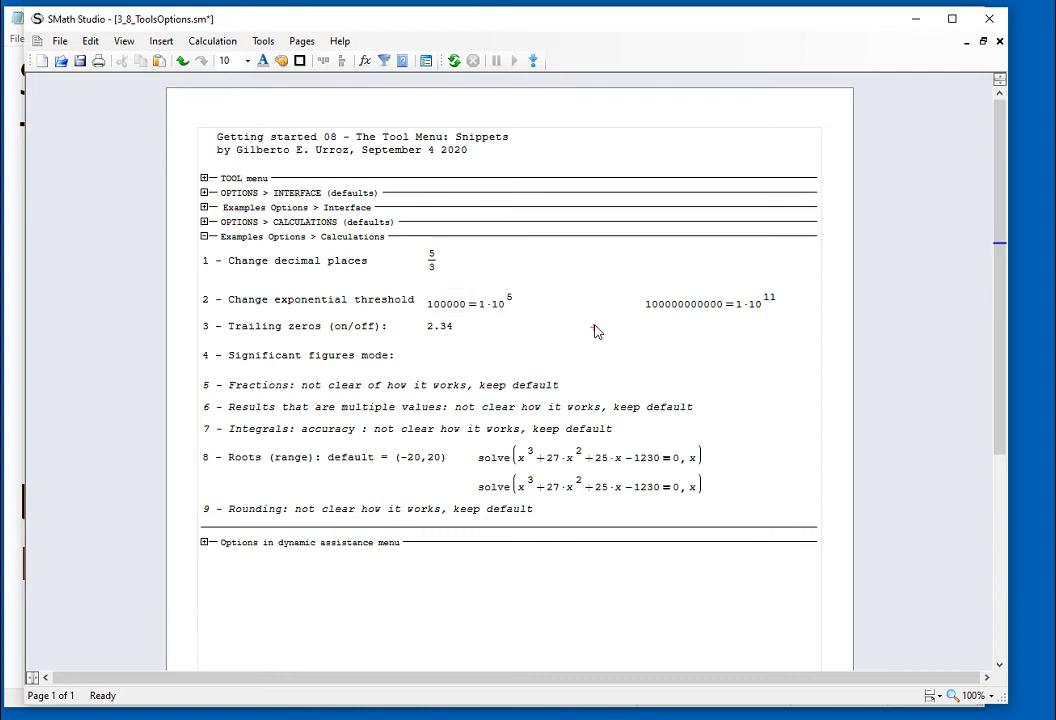
- Check the exponential threshold in the calculation options and close the options with the values kept
{"action": "left_click", "coordinate": [729, 311]}
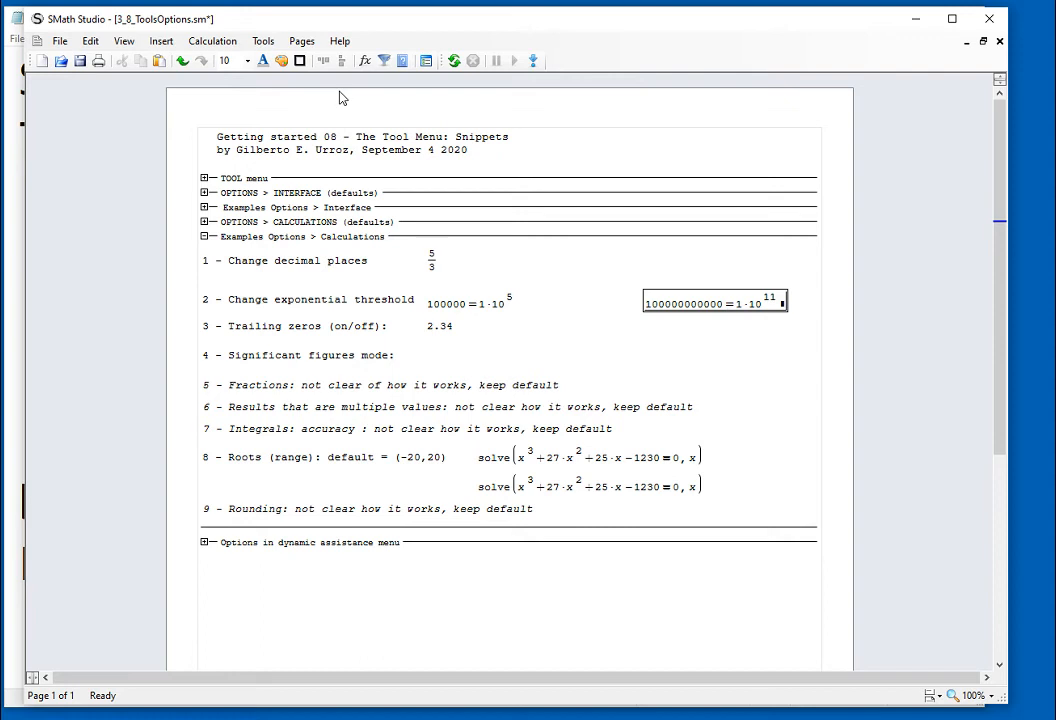
{"action": "left_click", "coordinate": [263, 41]}
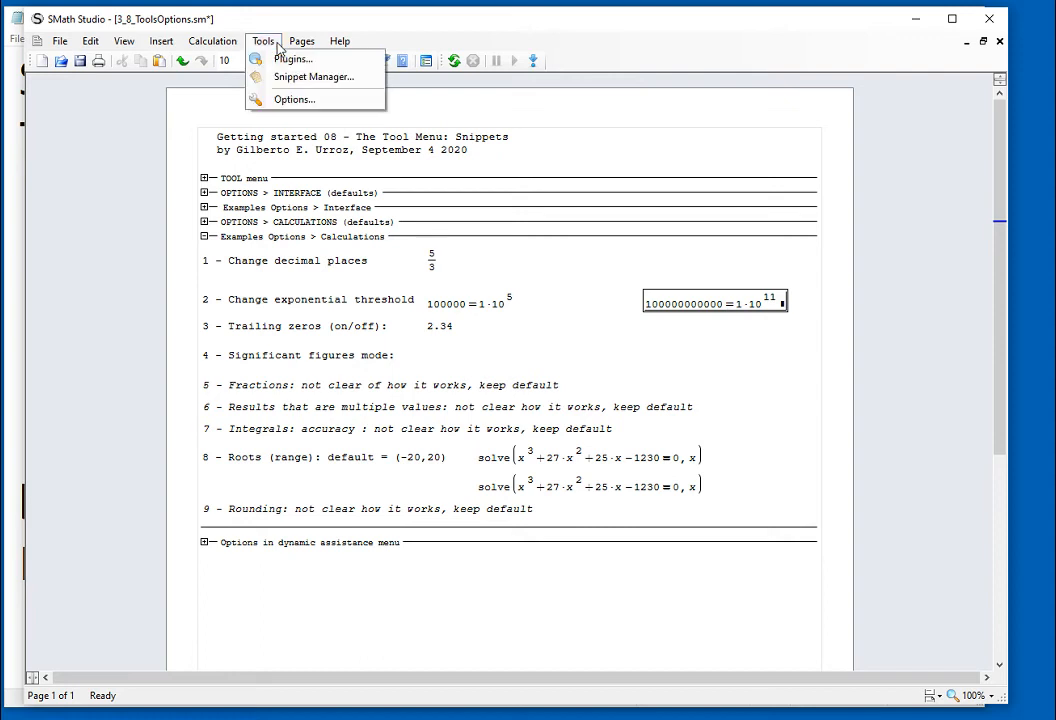
{"action": "left_click", "coordinate": [287, 101]}
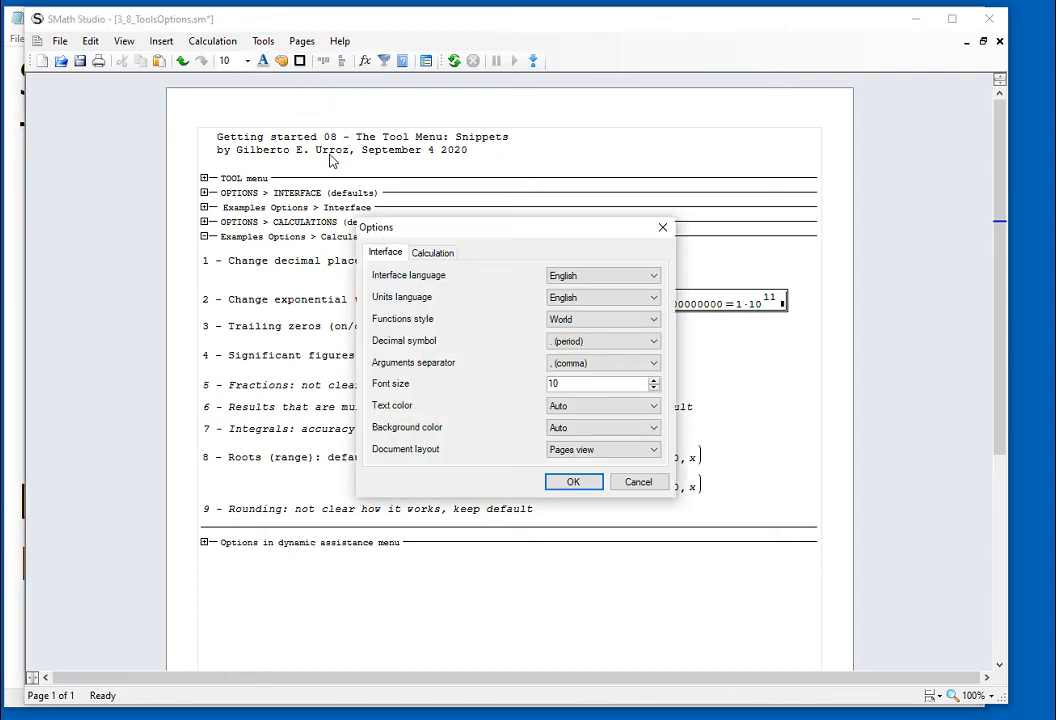
{"action": "left_click", "coordinate": [426, 253]}
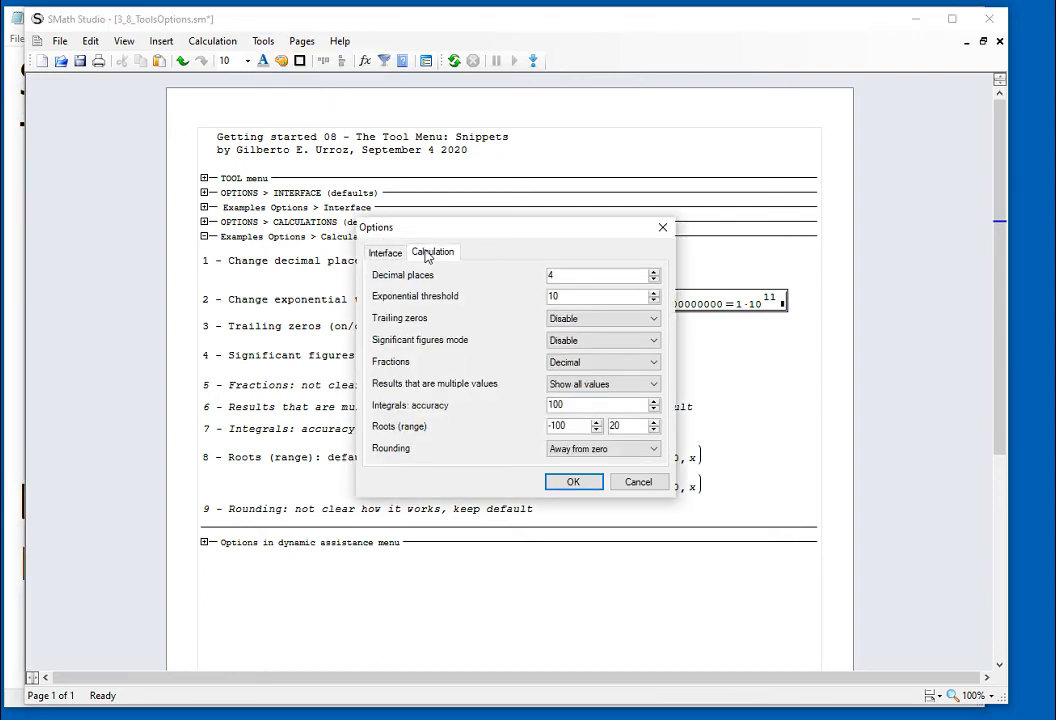
{"action": "left_click", "coordinate": [574, 483]}
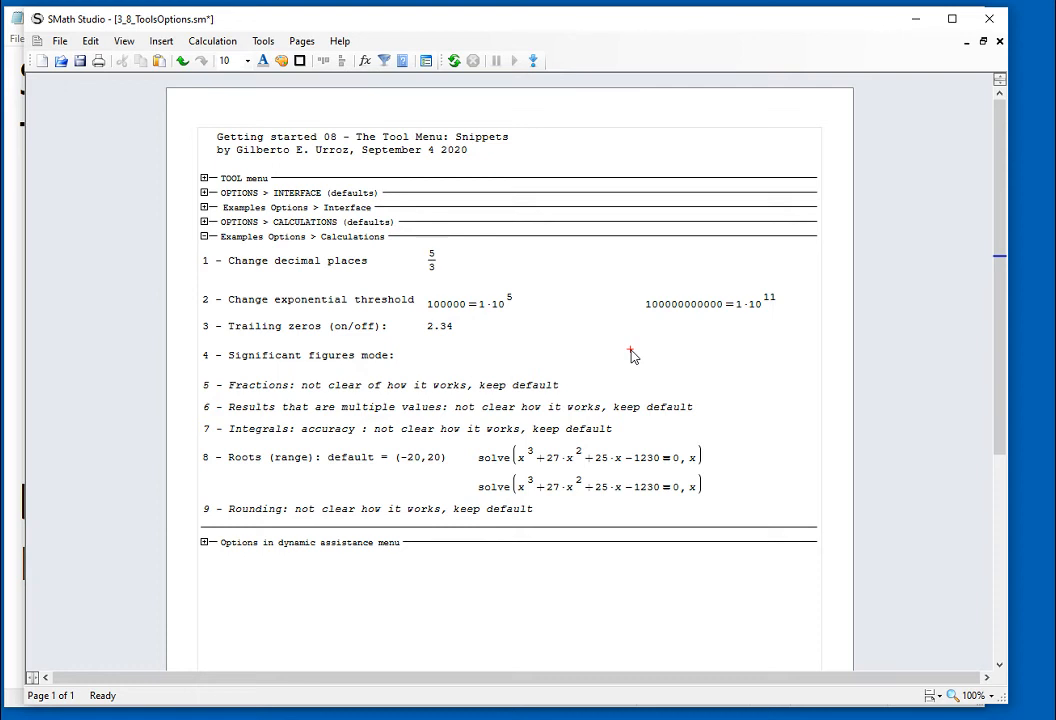
- Lower the exponential threshold in the calculation options and apply the change
{"action": "left_click", "coordinate": [263, 41]}
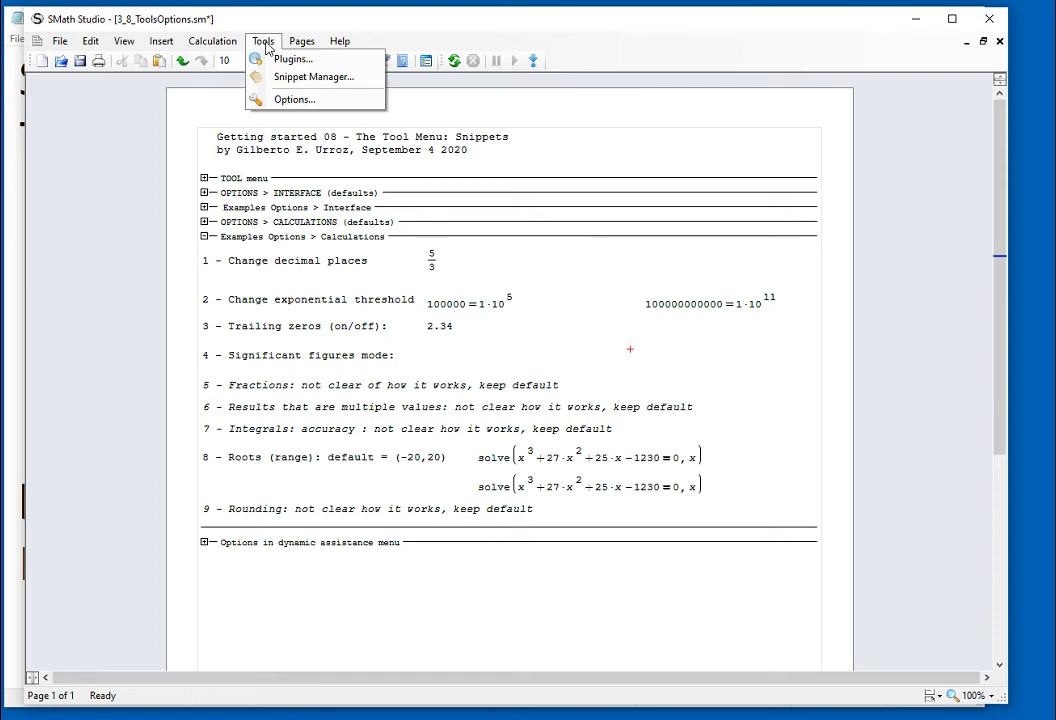
{"action": "left_click", "coordinate": [291, 104]}
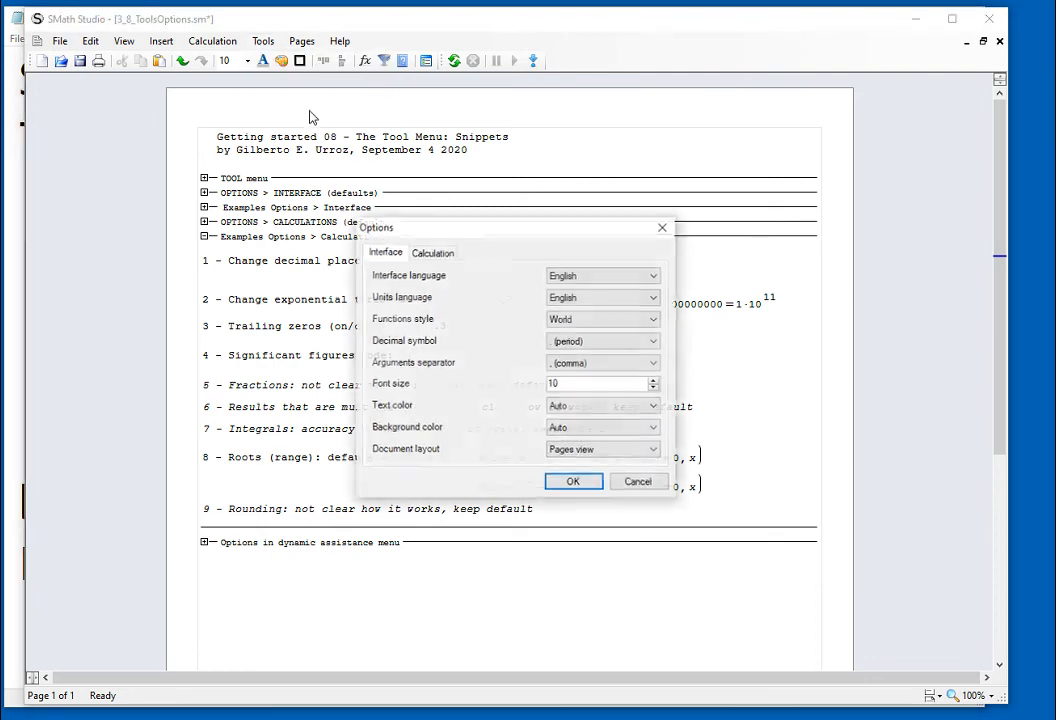
{"action": "left_click", "coordinate": [449, 256]}
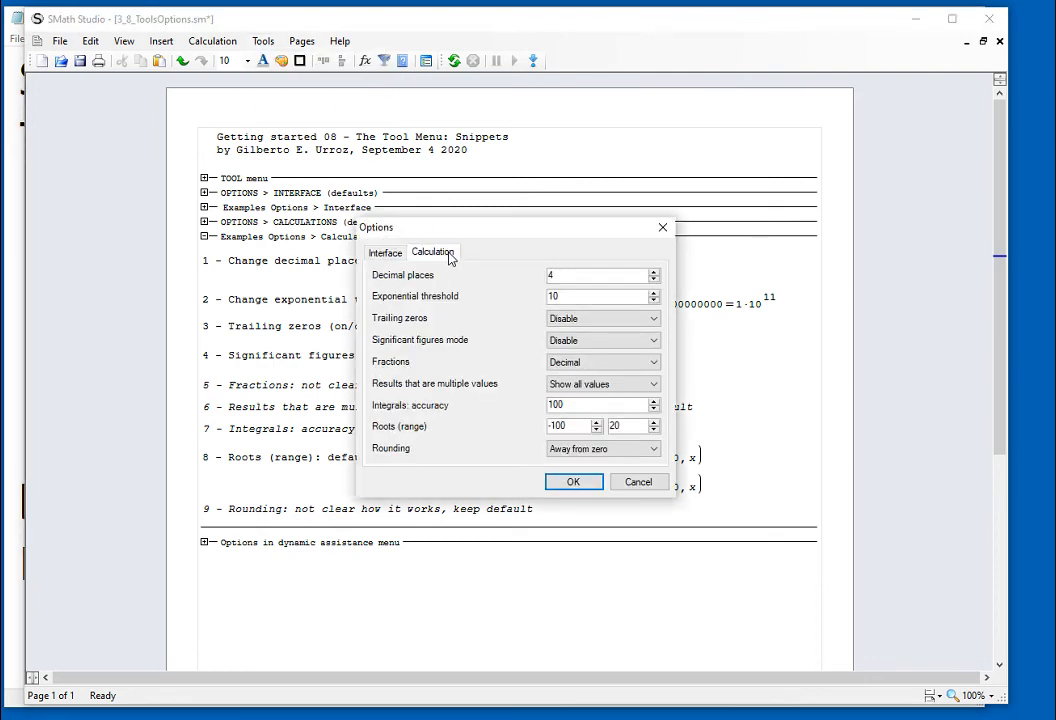
{"action": "left_click", "coordinate": [654, 300]}
{"action": "left_click", "coordinate": [654, 300]}
{"action": "left_click", "coordinate": [654, 300]}
{"action": "left_click", "coordinate": [574, 481]}
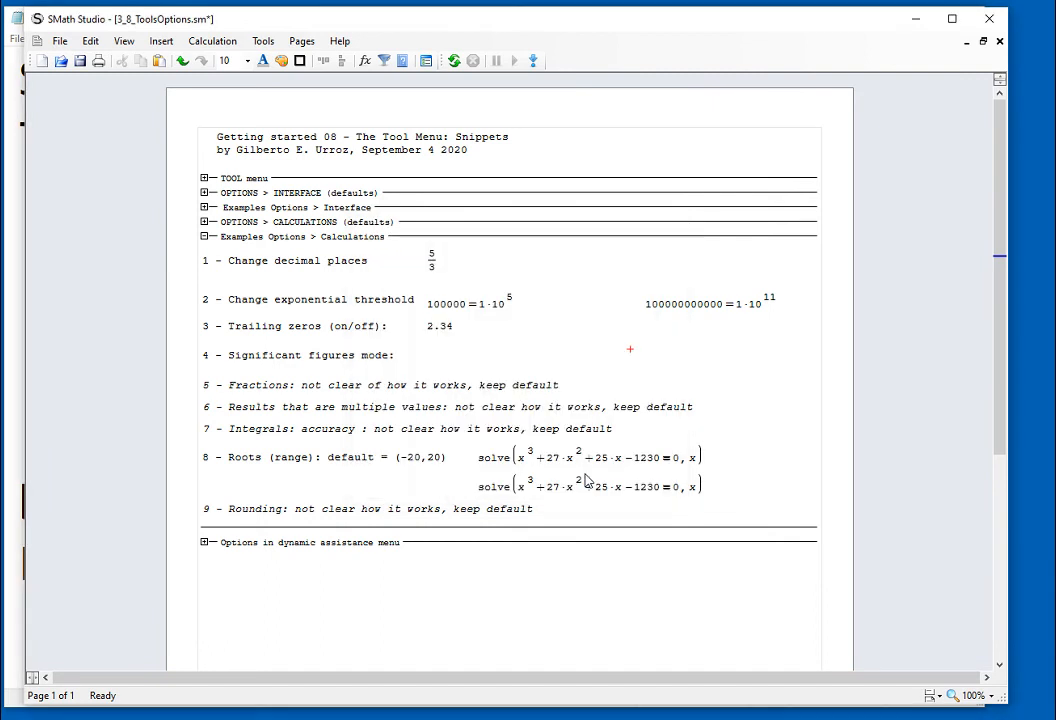
- Look through the examples for trailing zeros, significant figures, fractions, multiple-value results and integral accuracy
{"action": "left_click", "coordinate": [452, 330]}
{"action": "right_click", "coordinate": [445, 361]}
{"action": "left_click", "coordinate": [709, 382]}
{"action": "left_click", "coordinate": [557, 388]}
{"action": "right_click", "coordinate": [557, 388]}
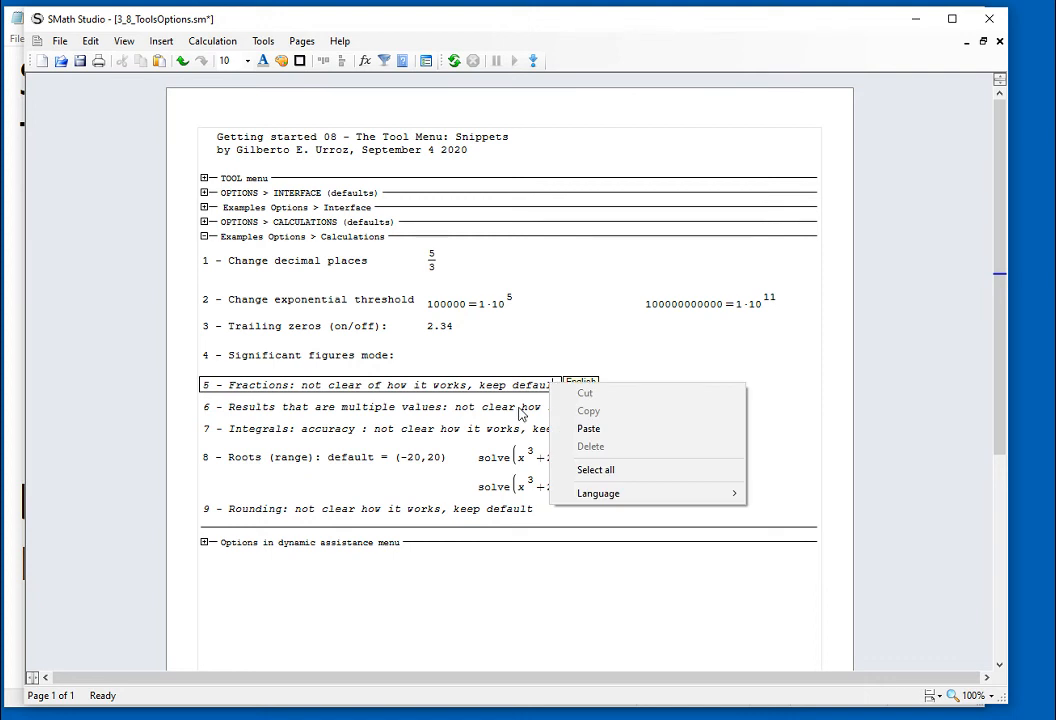
{"action": "left_click", "coordinate": [520, 408]}
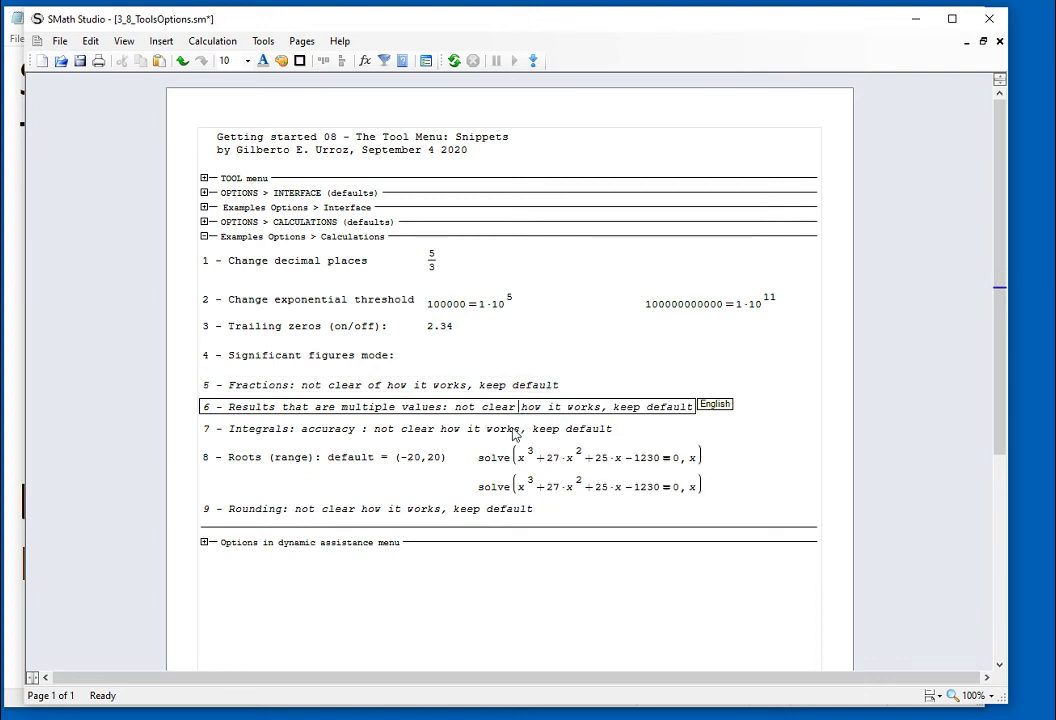
{"action": "left_click", "coordinate": [517, 431]}
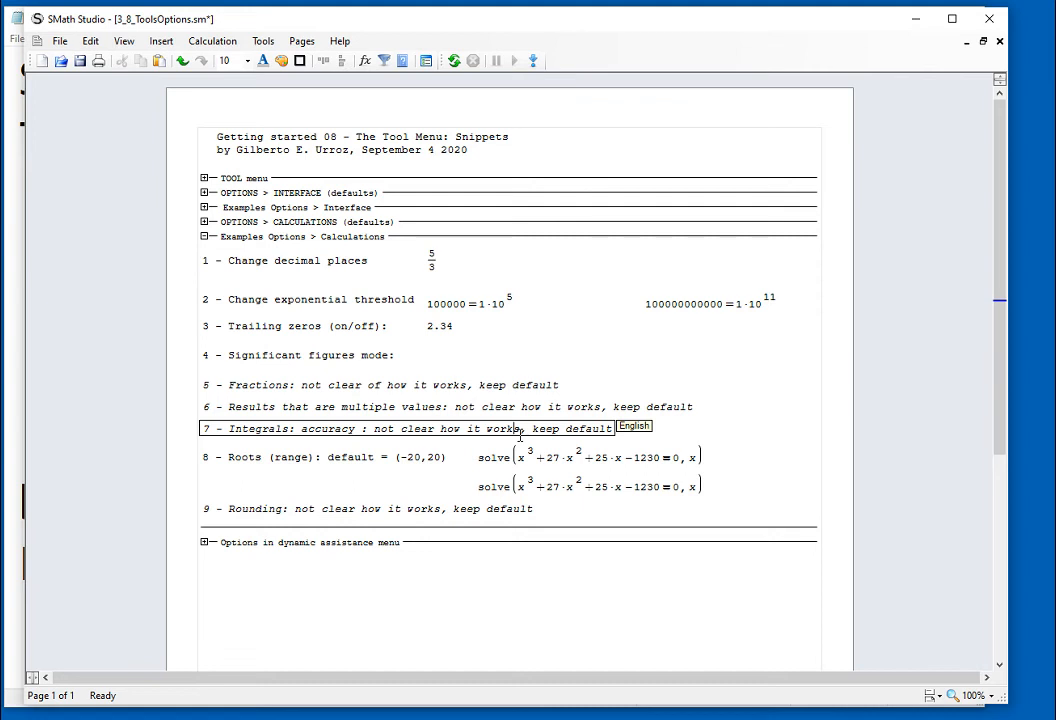
- Evaluate the first solve expression for x^3+27·x^2+25·x-1230=0 numerically in the Roots (range) example
{"action": "left_click", "coordinate": [451, 465]}
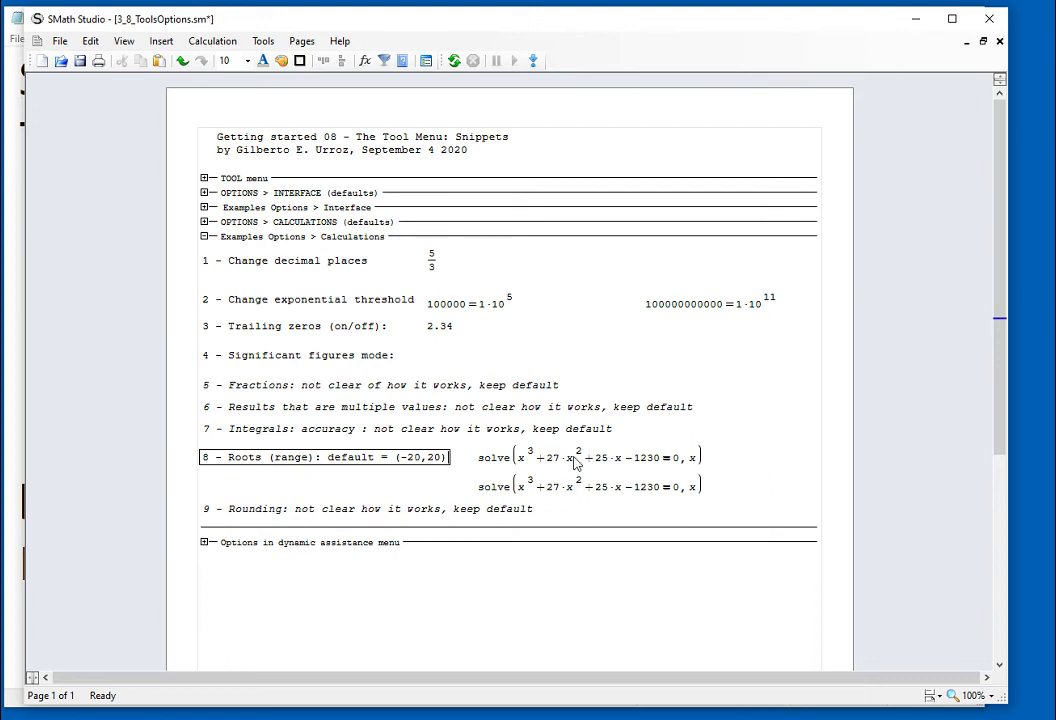
{"action": "left_click", "coordinate": [703, 468]}
{"action": "type", "text": "=[-23.77; -8.986; 5.758"}
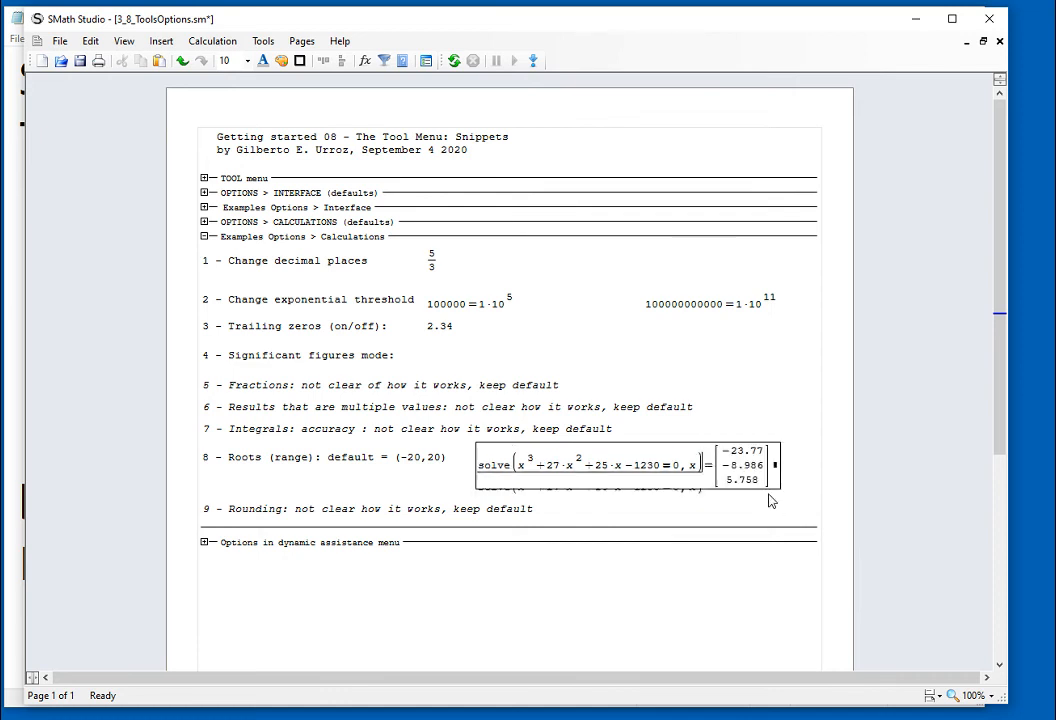
- Set the lower limit of the roots range to -20 in the calculation options and apply the change
{"action": "left_click", "coordinate": [263, 41]}
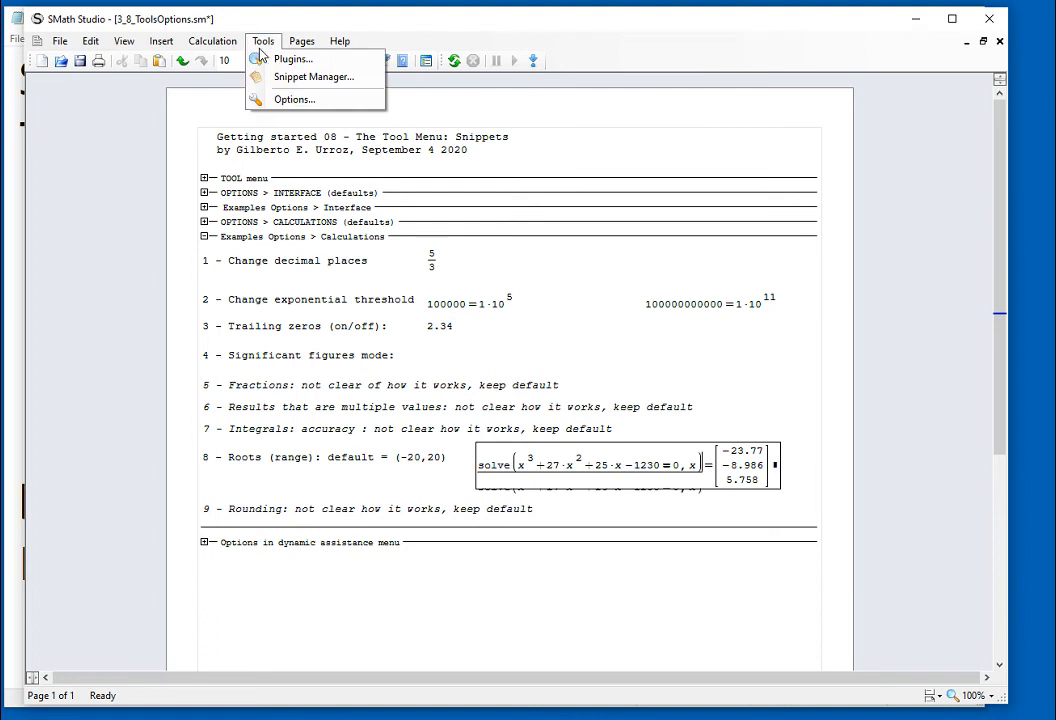
{"action": "left_click", "coordinate": [290, 101]}
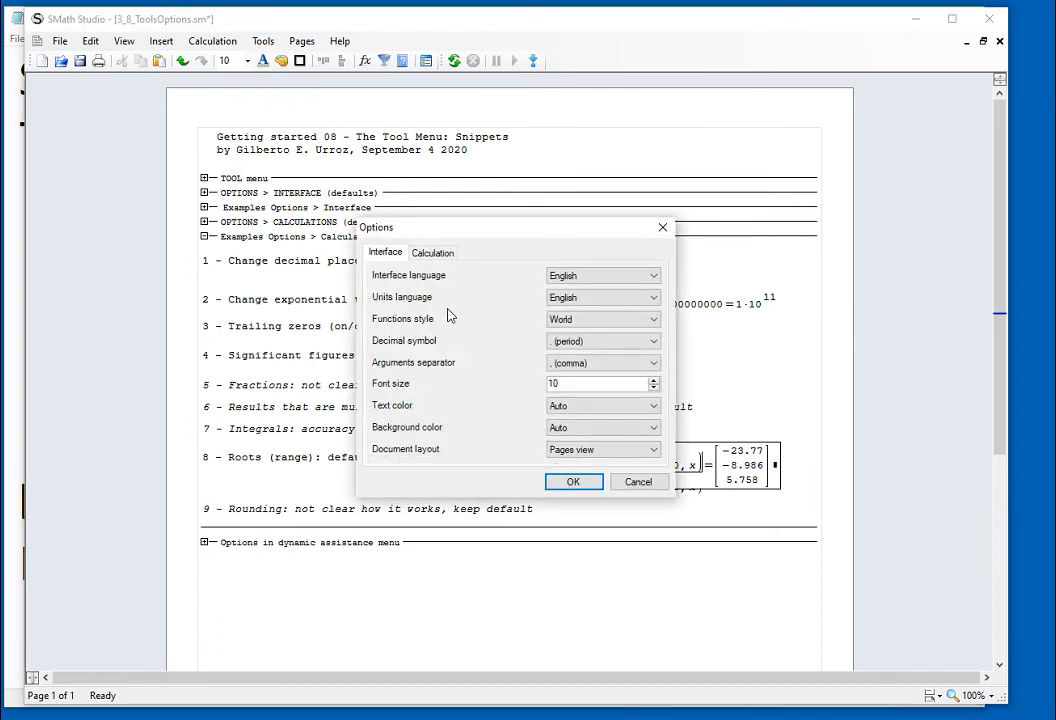
{"action": "key", "text": "ctrl+Tab"}
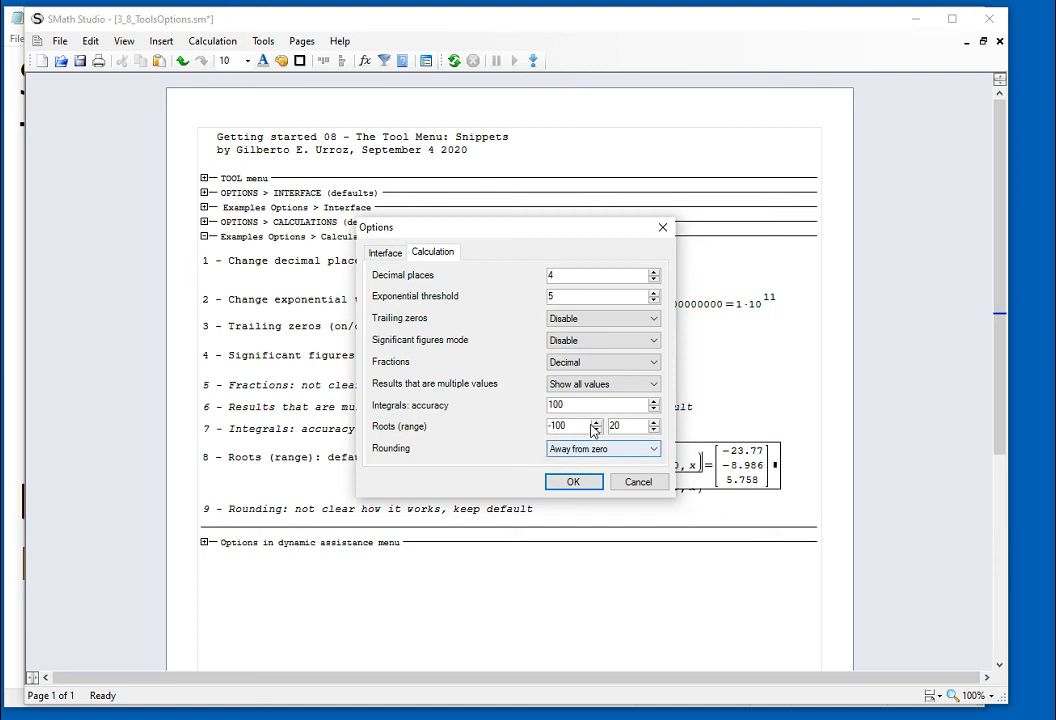
{"action": "left_click", "coordinate": [590, 431]}
{"action": "key", "text": "BackSpace"}
{"action": "key", "text": "BackSpace"}
{"action": "key", "text": "BackSpace"}
{"action": "type", "text": "20"}
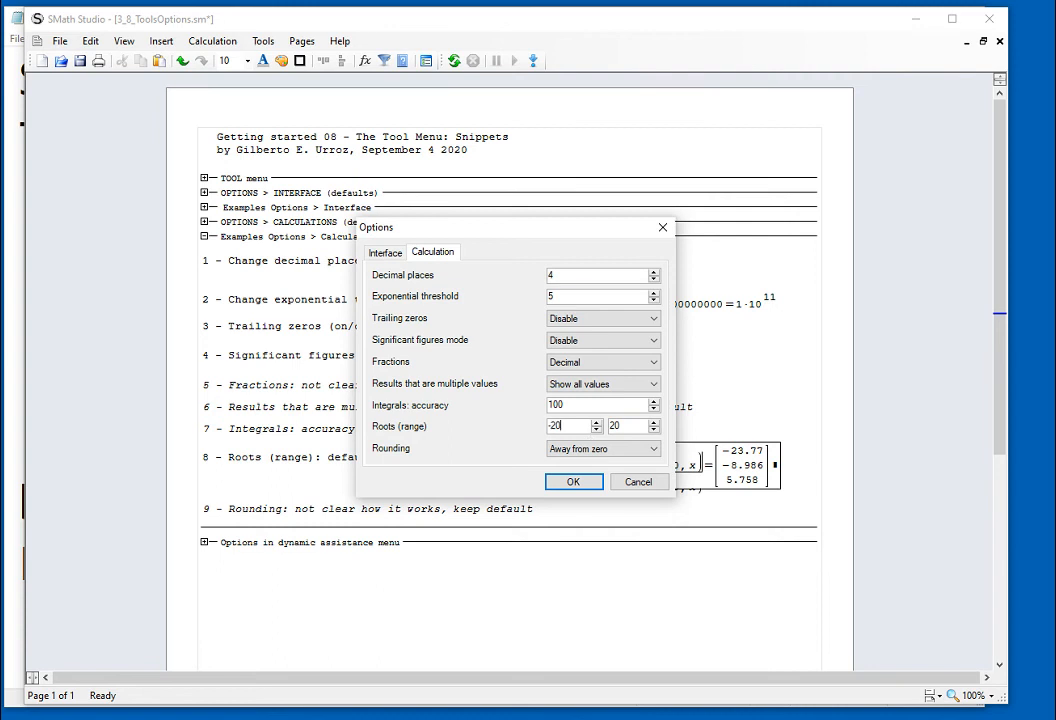
{"action": "left_click", "coordinate": [586, 488]}
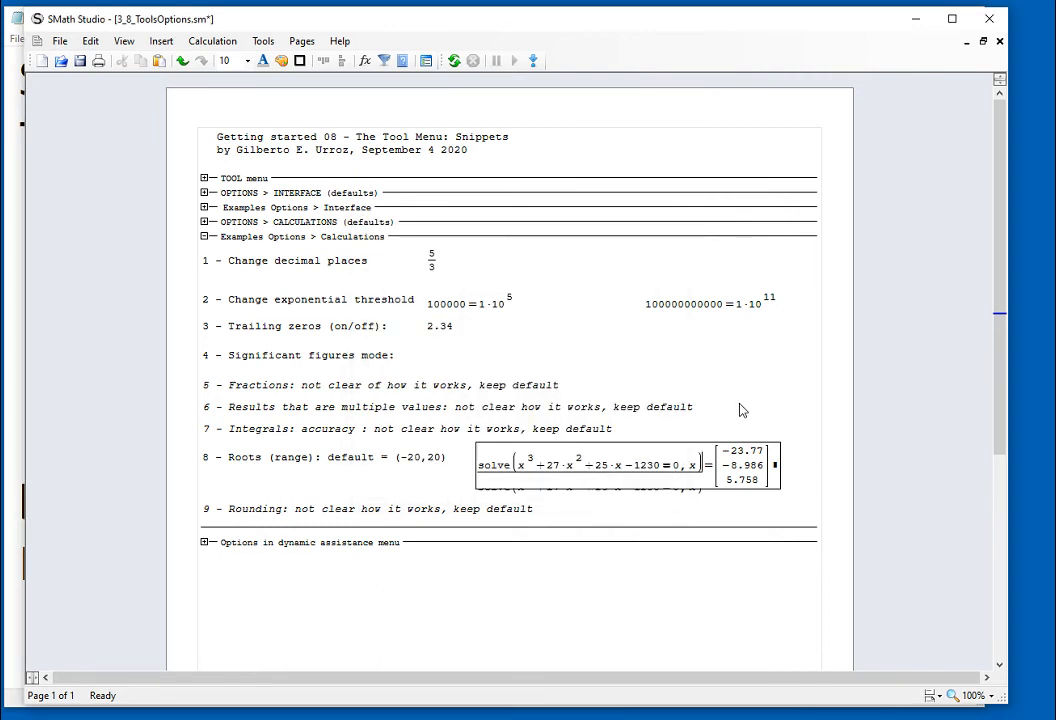
- Clear the result of the first solve expression in the Roots (range) example and evaluate it numerically again
{"action": "left_click", "coordinate": [739, 402]}
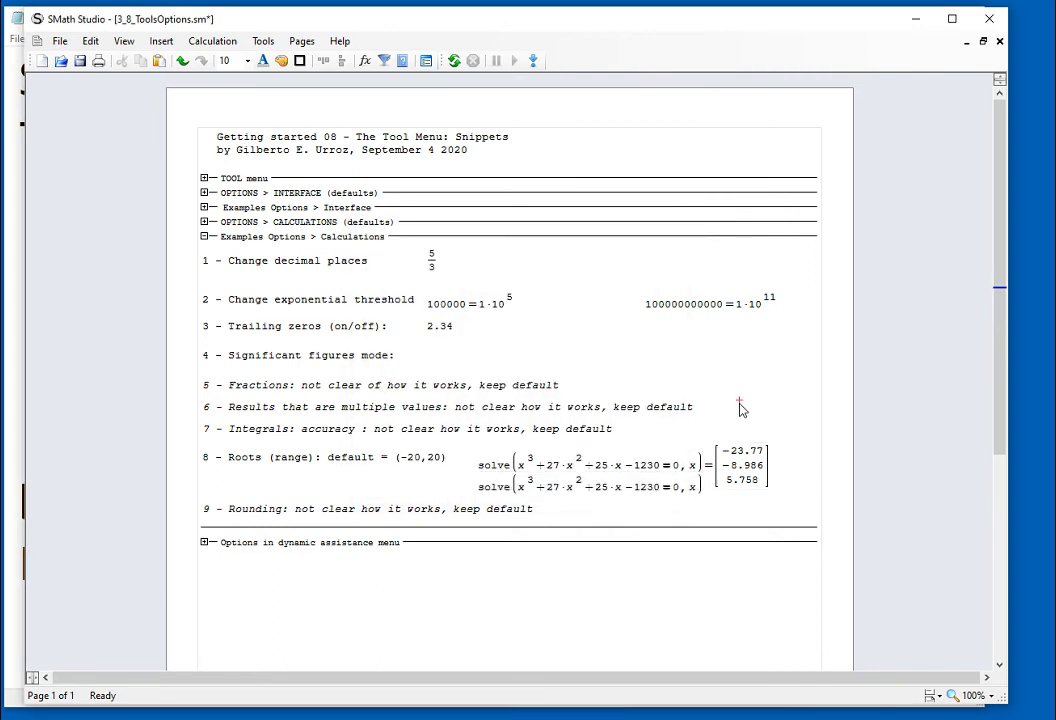
{"action": "left_click", "coordinate": [777, 483]}
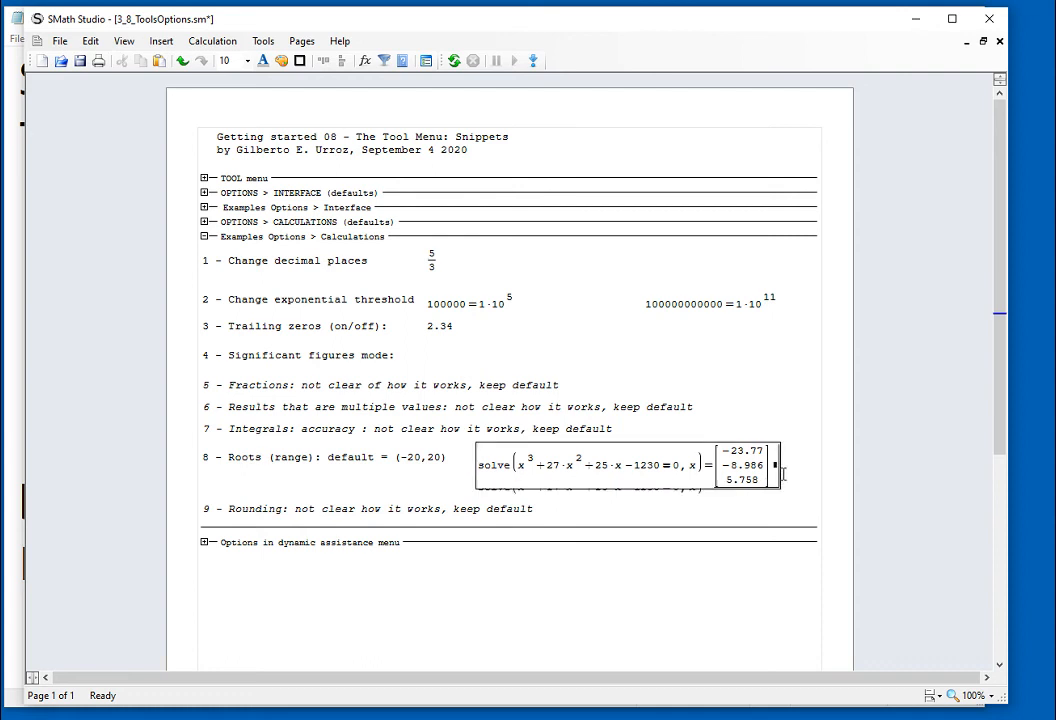
{"action": "key", "text": "BackSpace"}
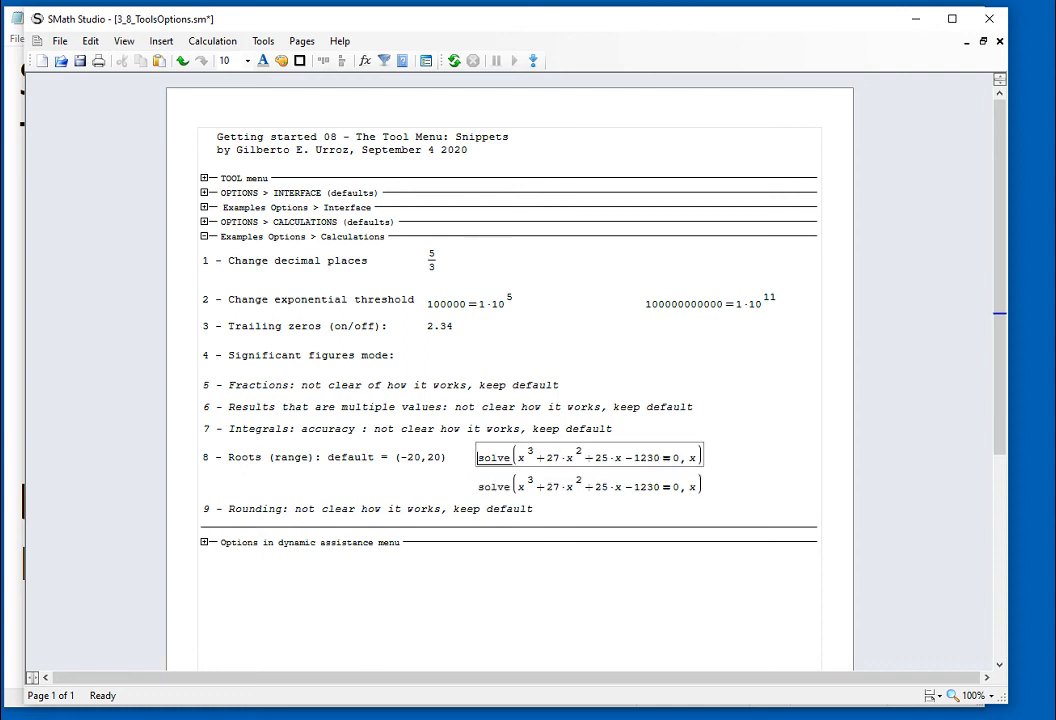
{"action": "type", "text": "=[−8.986; 5.758"}
{"action": "left_click", "coordinate": [799, 513]}
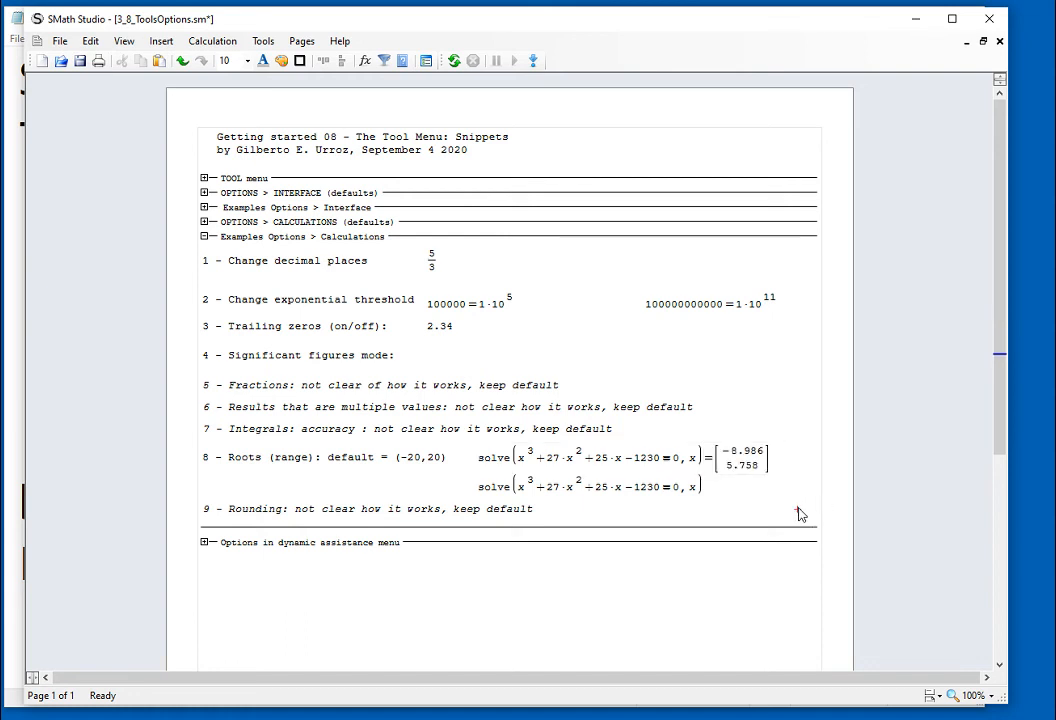
{"action": "left_click", "coordinate": [703, 492]}
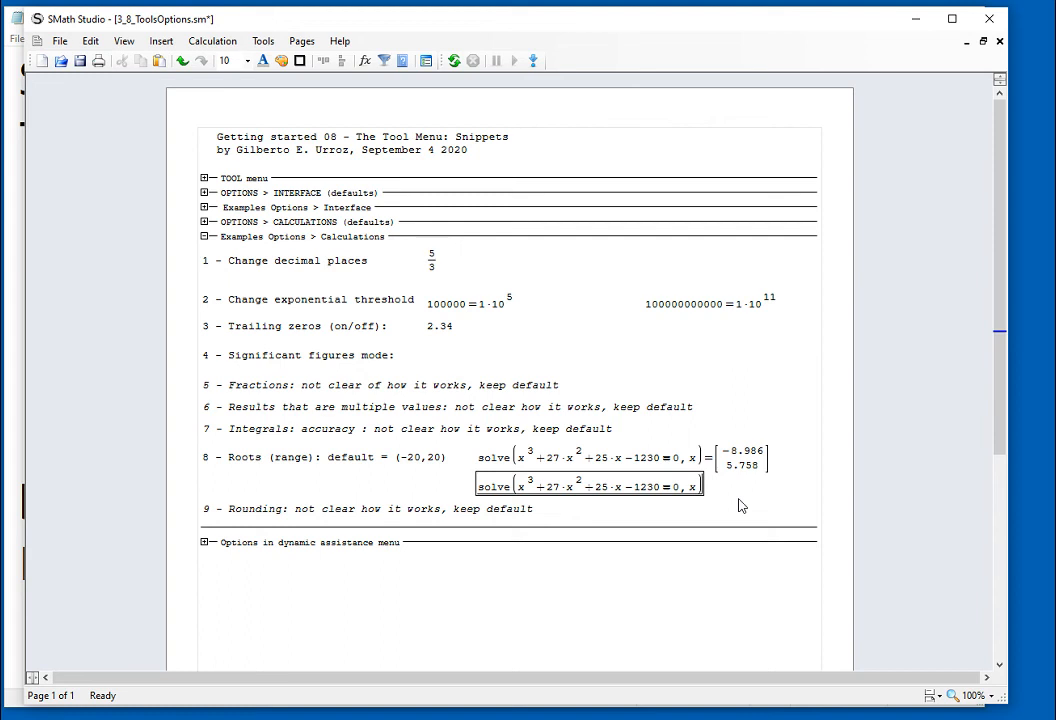
{"action": "left_click", "coordinate": [740, 505]}
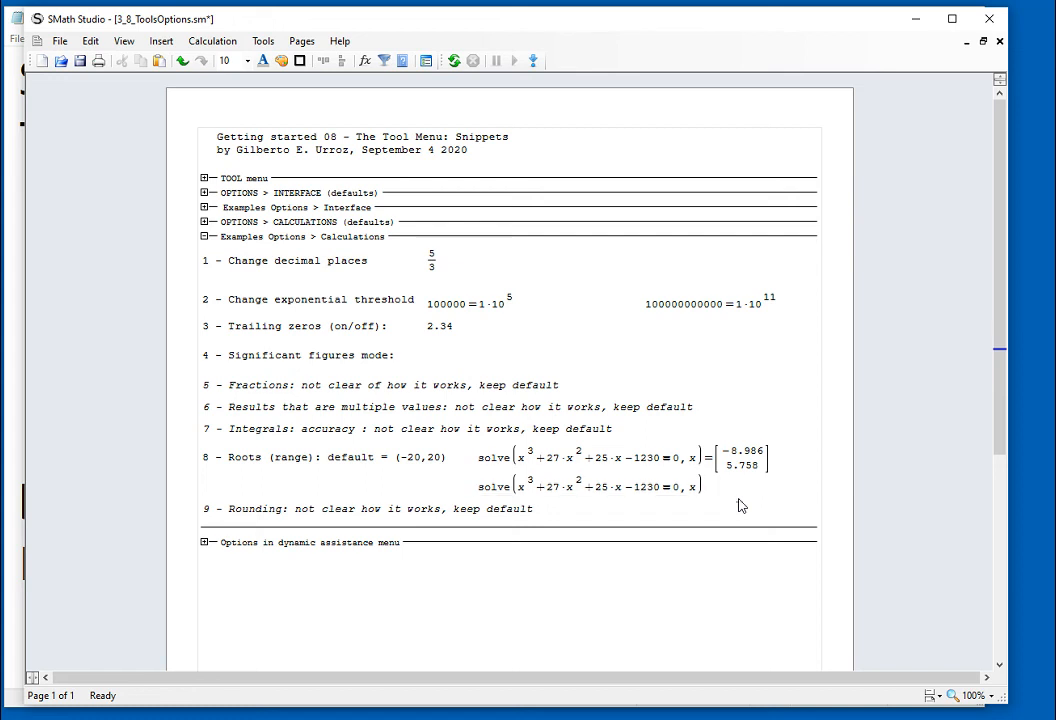
- Collapse the Examples Options > Calculations section, and open the program options briefly before closing them without changes
{"action": "left_click", "coordinate": [204, 237]}
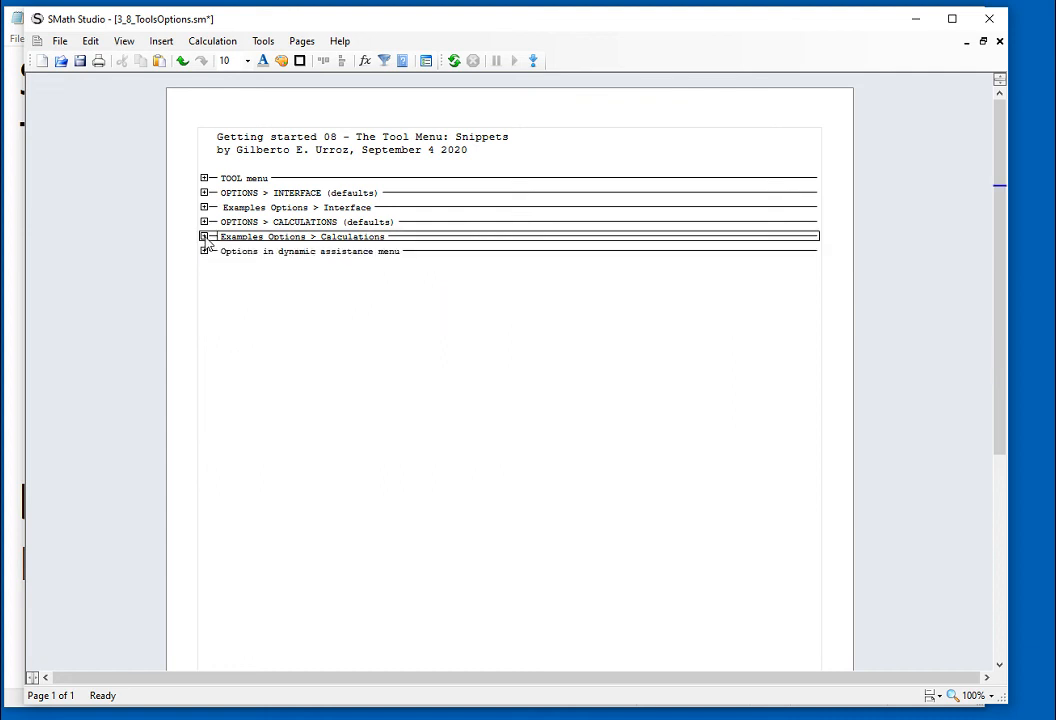
{"action": "left_click", "coordinate": [265, 41]}
{"action": "left_click", "coordinate": [288, 99]}
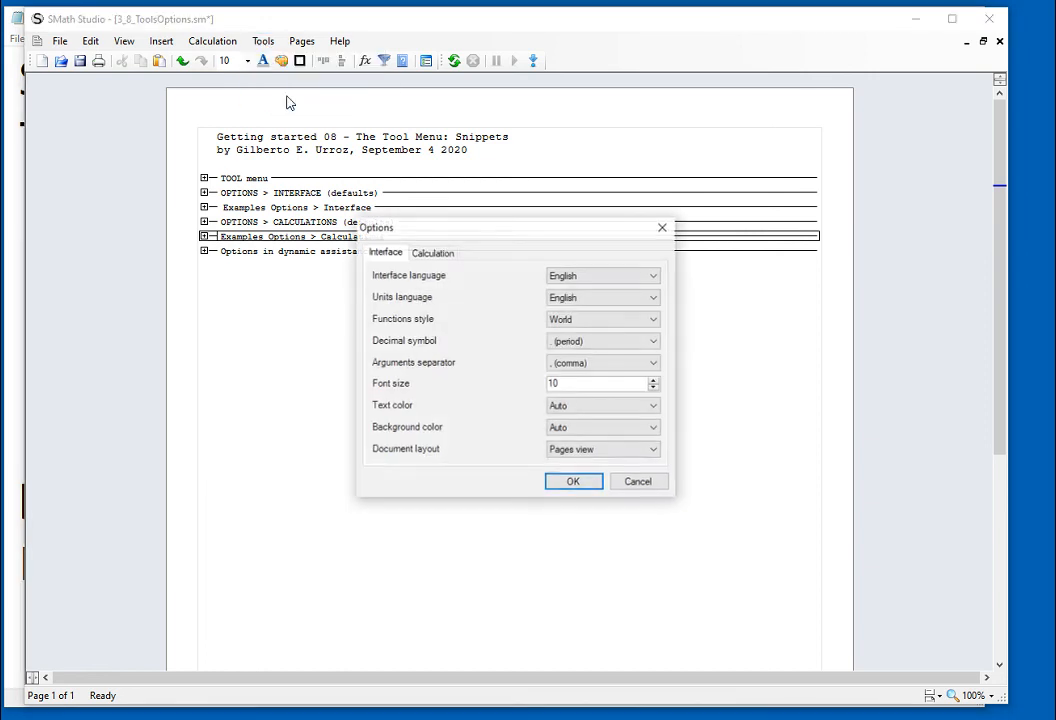
{"action": "left_click", "coordinate": [665, 229]}
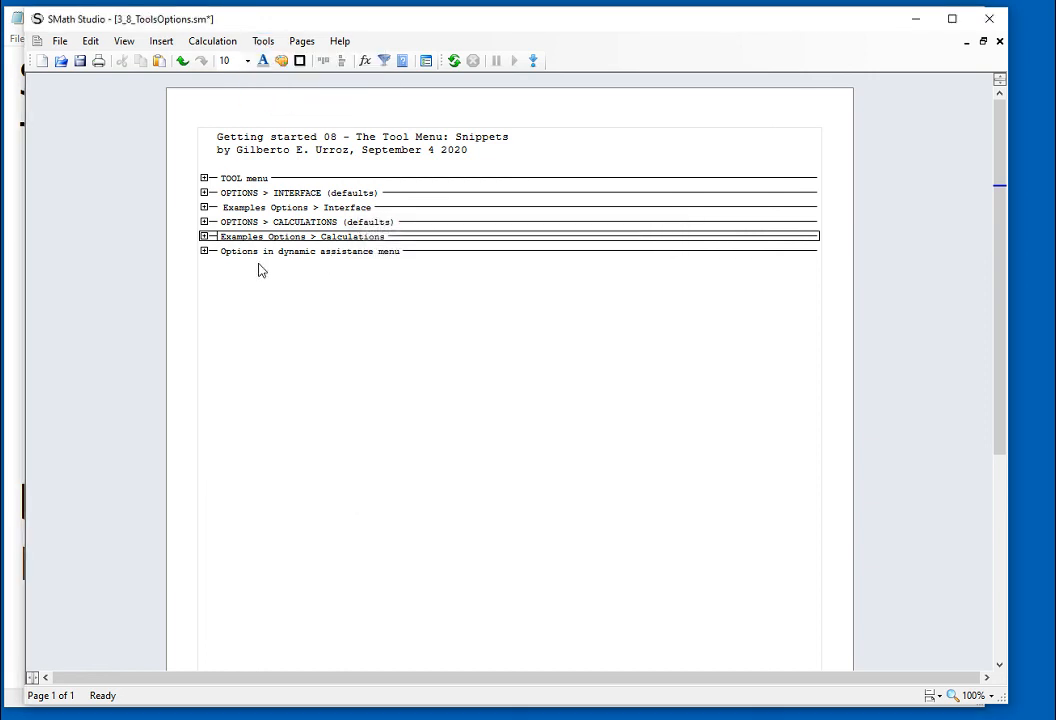
- Expand the section on options in the dynamic assistance menu
{"action": "left_click", "coordinate": [205, 255]}
{"action": "left_click", "coordinate": [204, 252]}
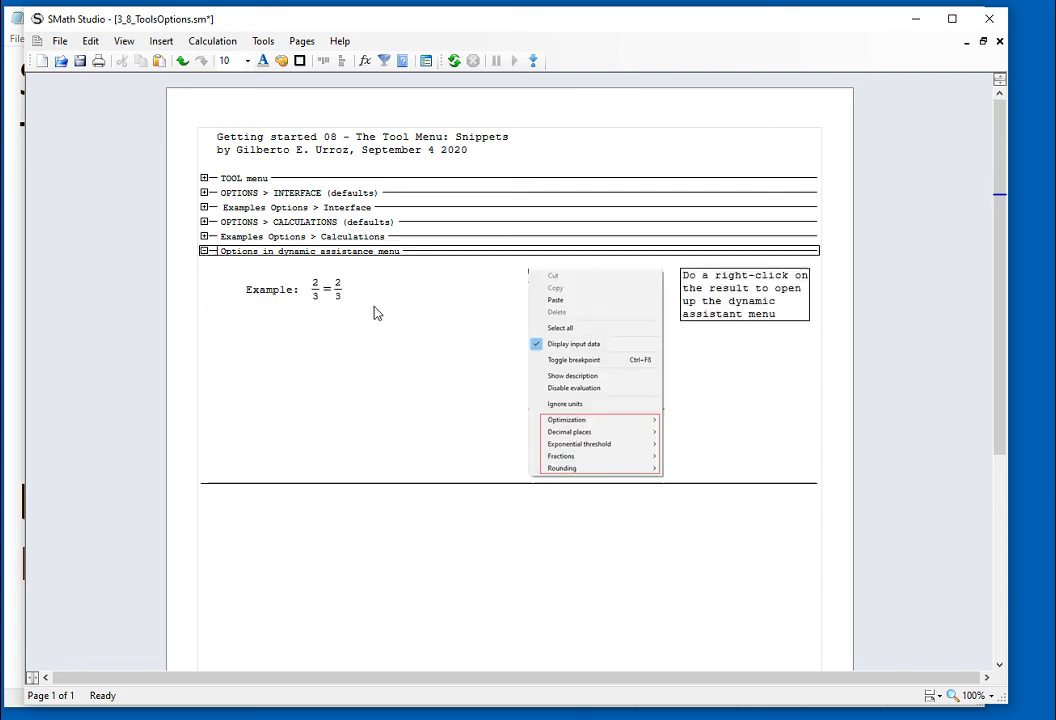
{"action": "left_click", "coordinate": [402, 553]}
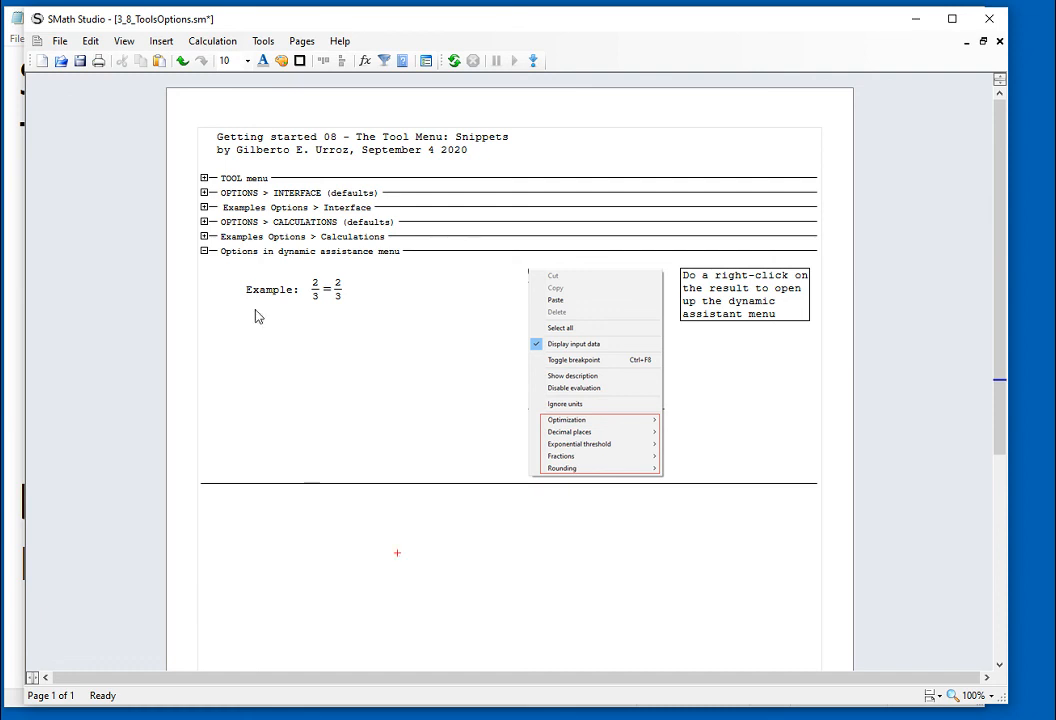
- Examine the decimal places, exponential threshold and rounding settings offered for the 2/3 example result, then dismiss them unchanged
{"action": "left_click", "coordinate": [340, 297]}
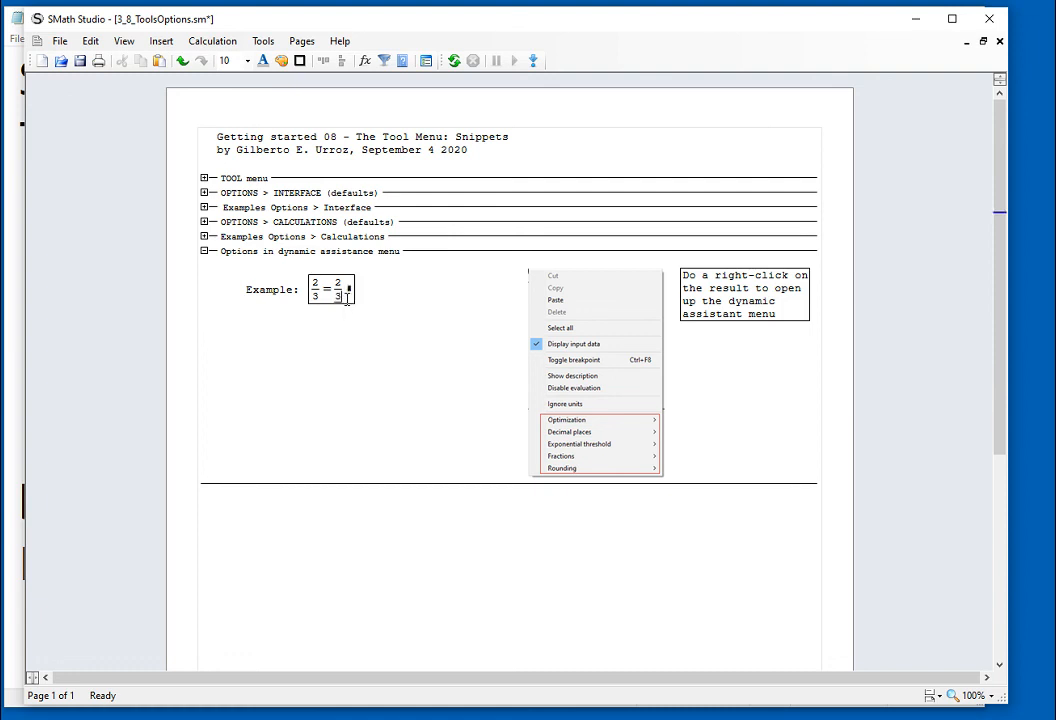
{"action": "right_click", "coordinate": [341, 296]}
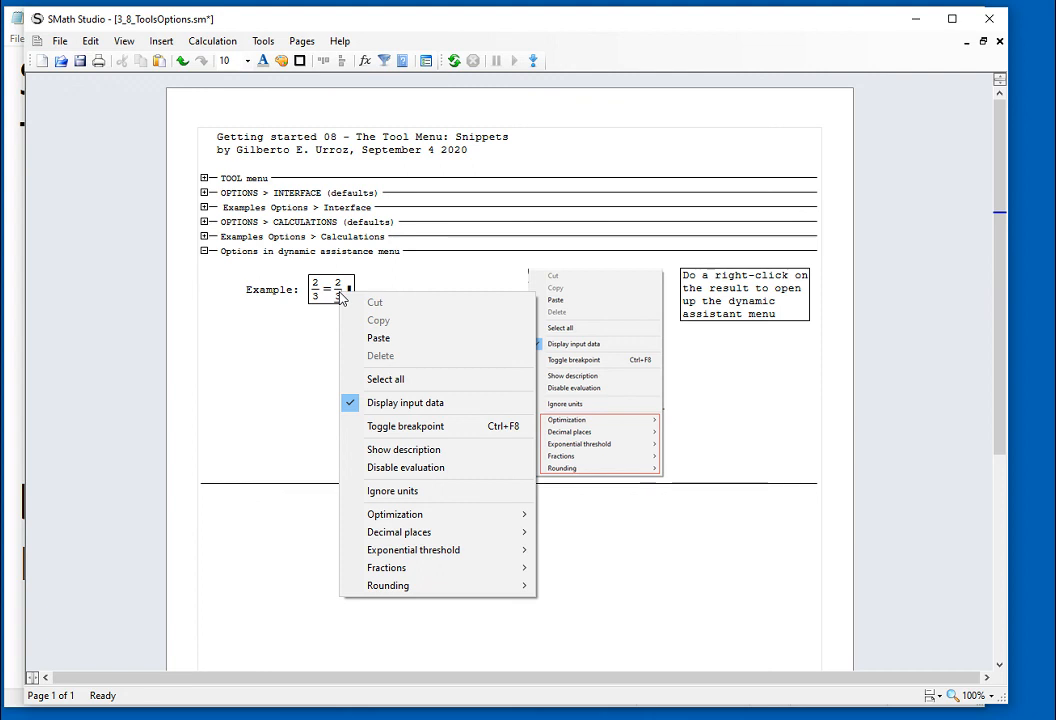
{"action": "mouse_move", "coordinate": [450, 520]}
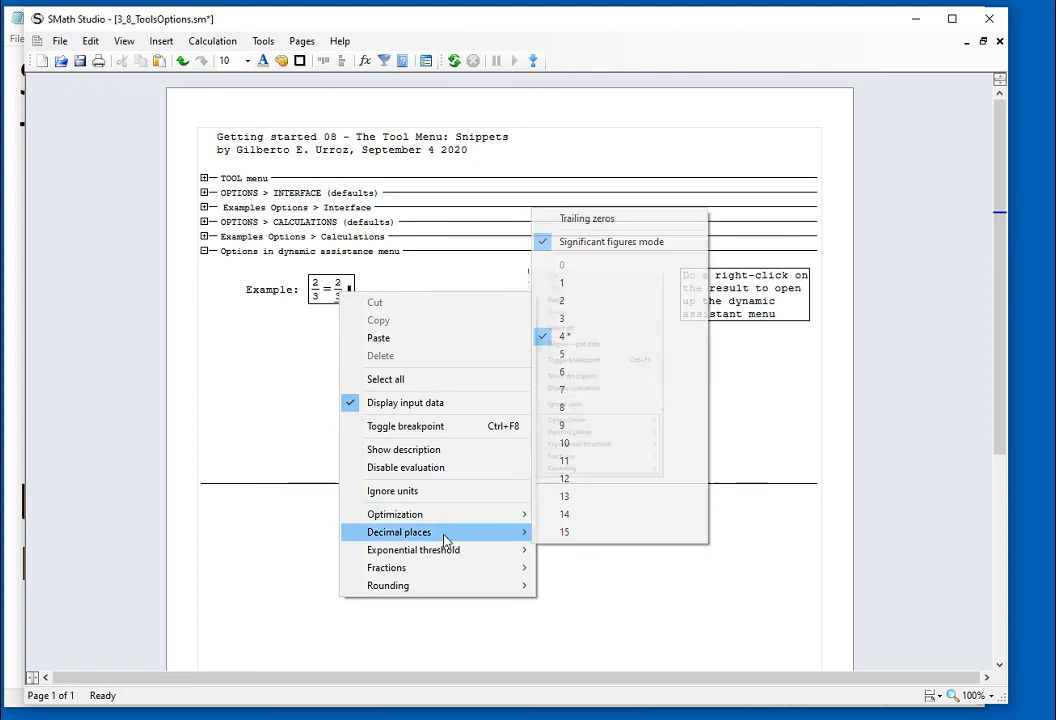
{"action": "mouse_move", "coordinate": [445, 555]}
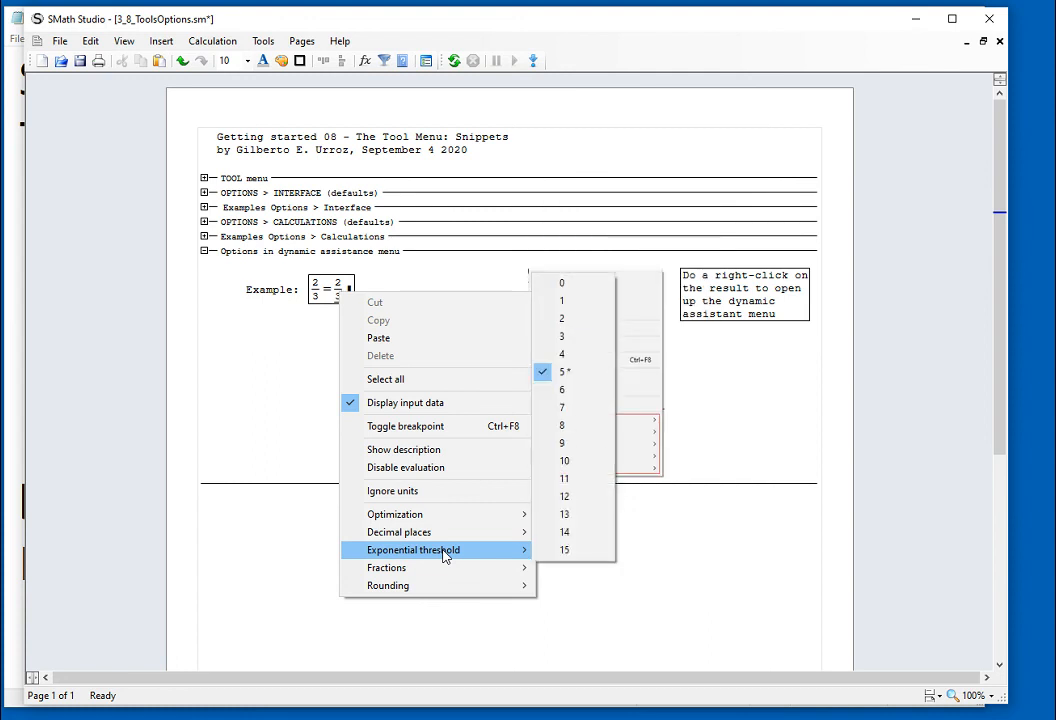
{"action": "mouse_move", "coordinate": [443, 577]}
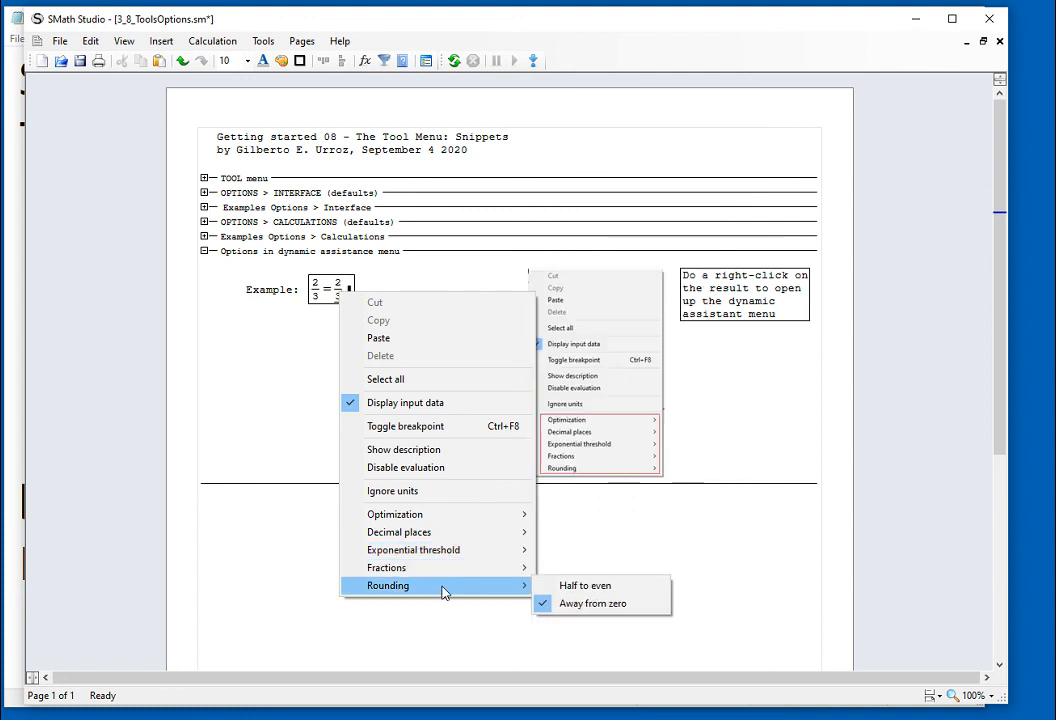
{"action": "left_click", "coordinate": [623, 526]}
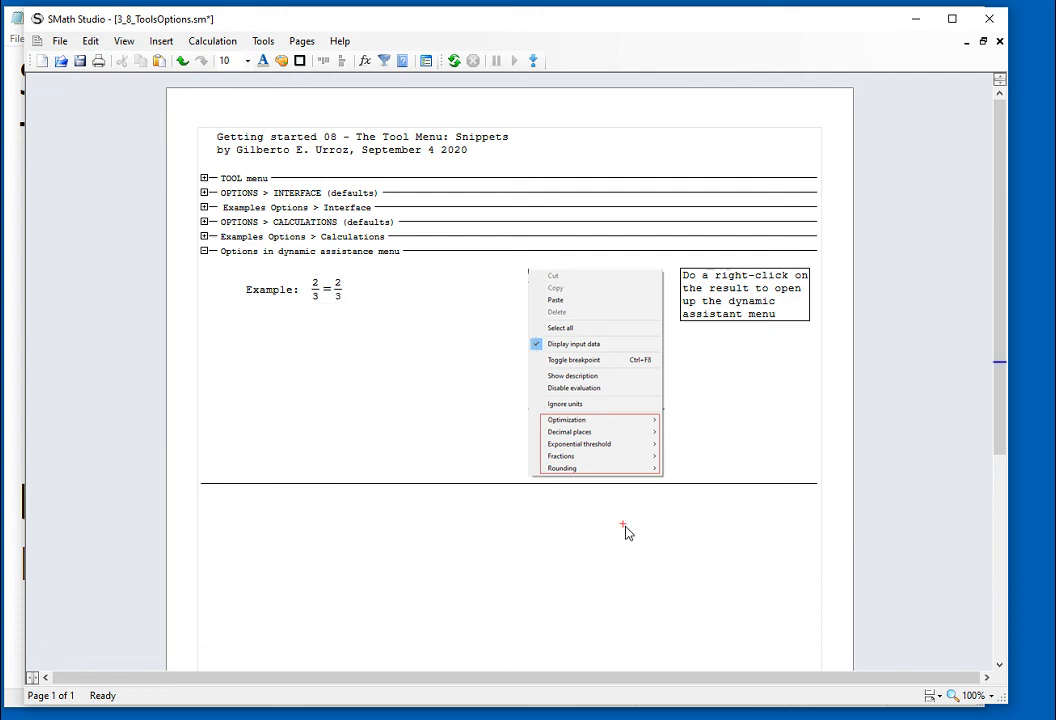
- Collapse the section on options in the dynamic assistance menu
{"action": "left_click", "coordinate": [204, 262]}
{"action": "right_click", "coordinate": [204, 259]}
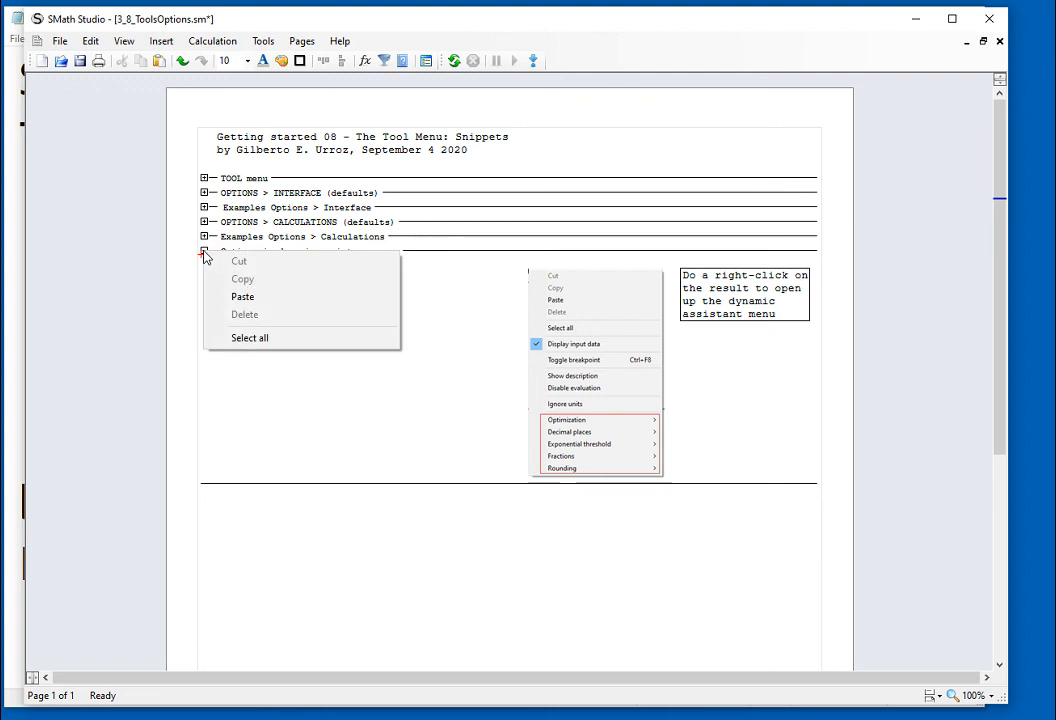
{"action": "left_click", "coordinate": [316, 381]}
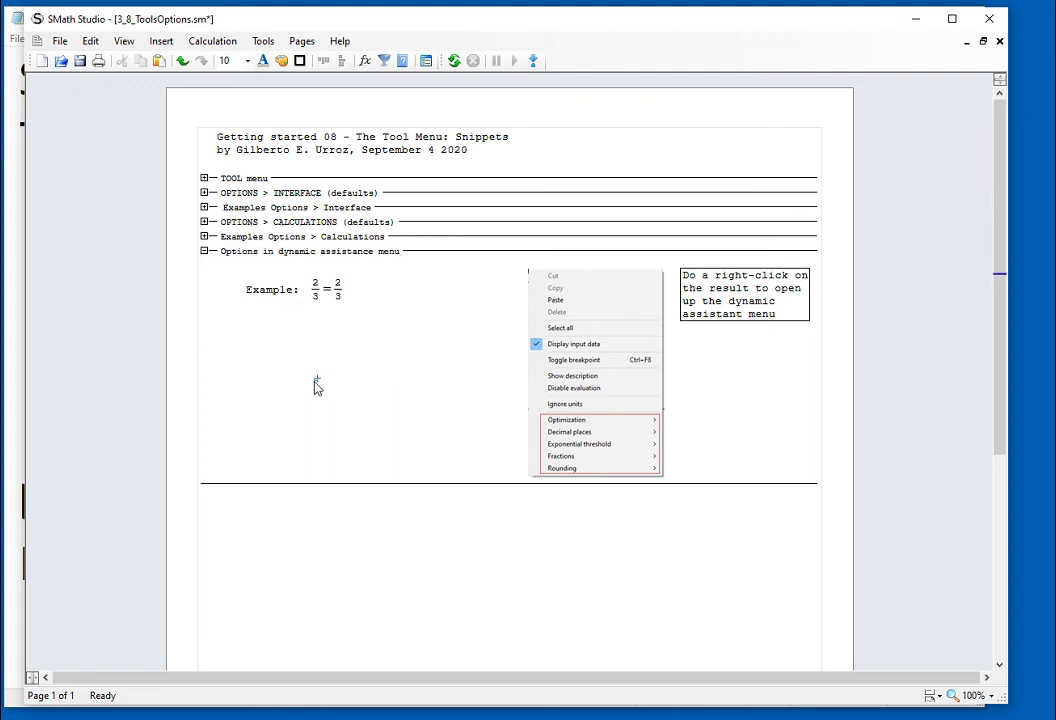
{"action": "left_click", "coordinate": [204, 251]}
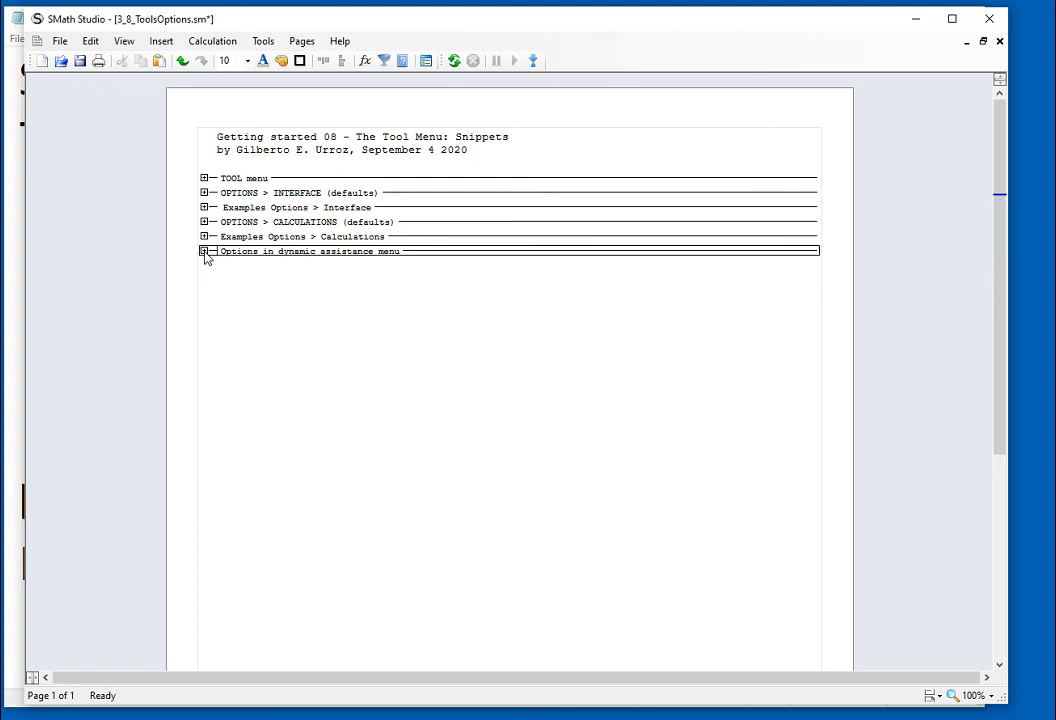
{"action": "left_click", "coordinate": [521, 437]}
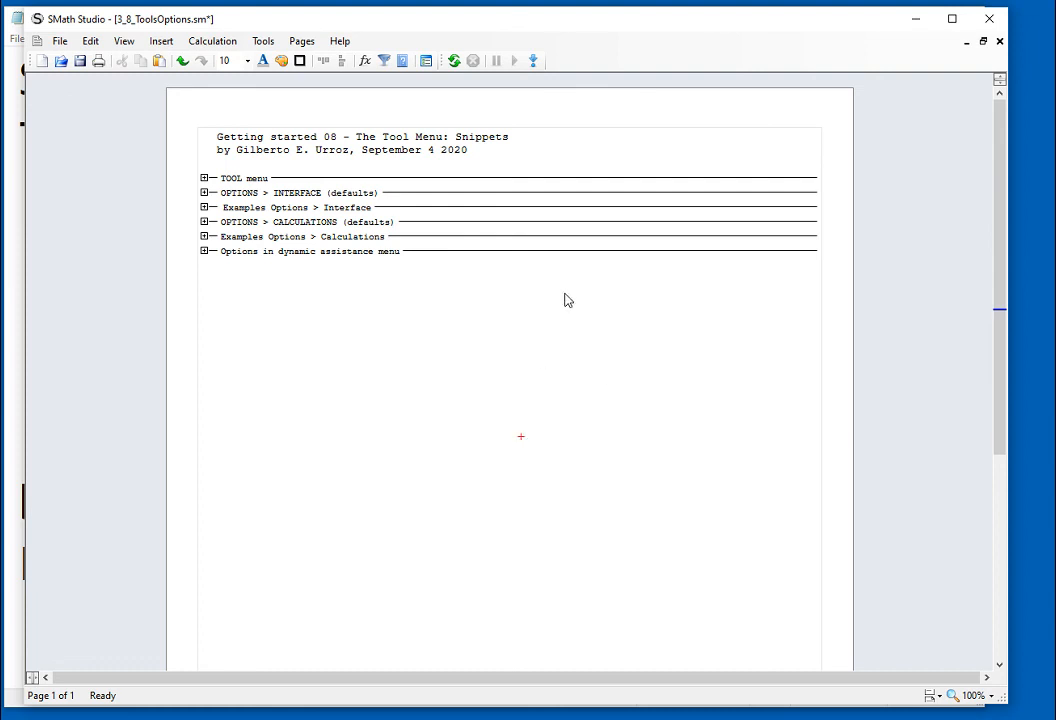
- Switch to Notepad to show the ScreenCover.txt title text
{"action": "left_click", "coordinate": [790, 604]}
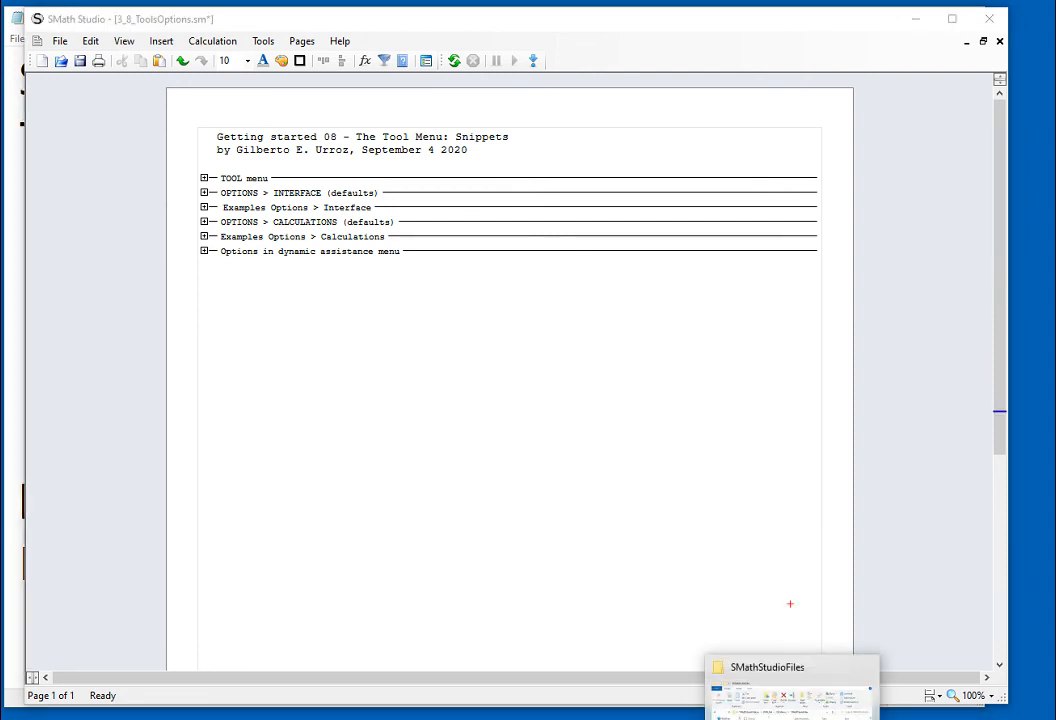
{"action": "left_click", "coordinate": [475, 719]}
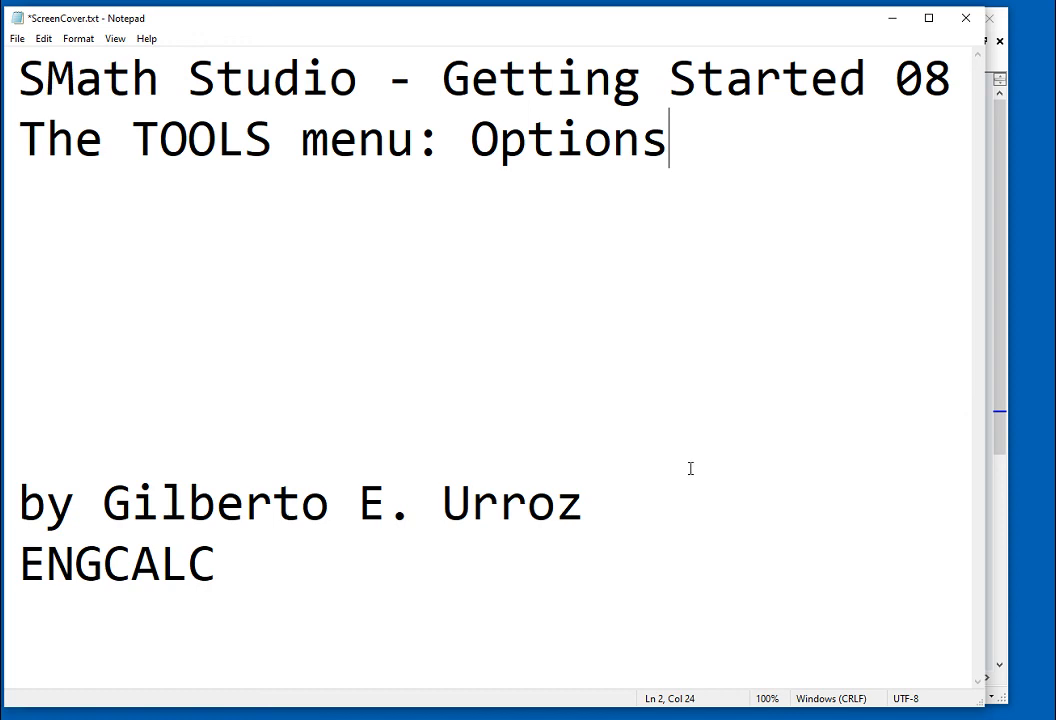
{"action": "left_click", "coordinate": [873, 242]}
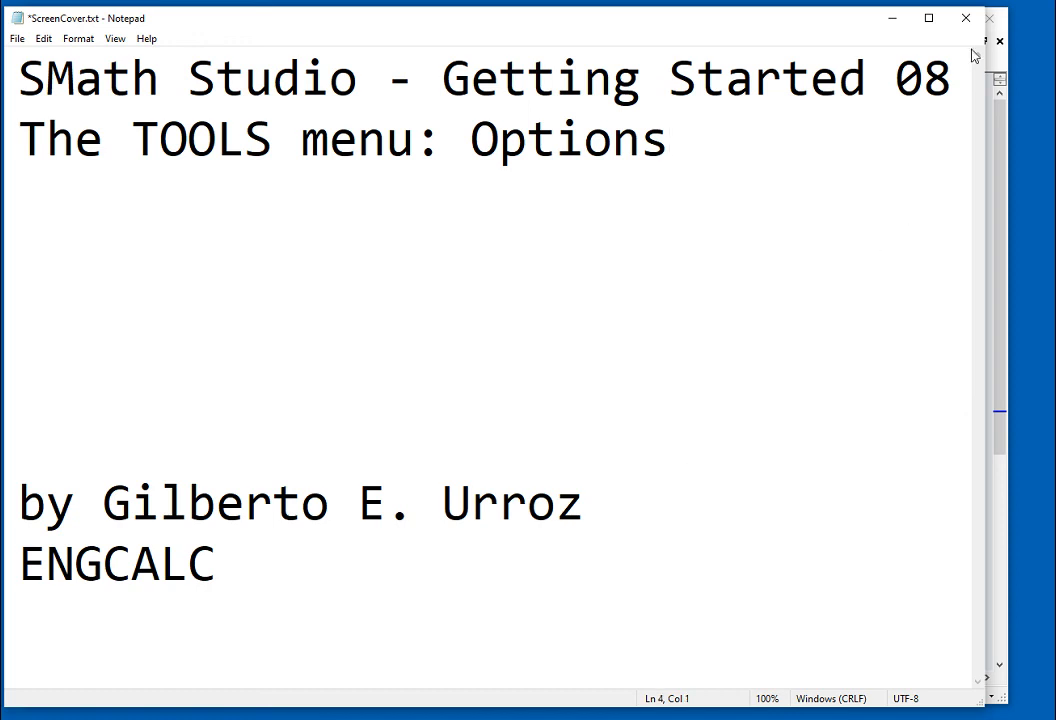